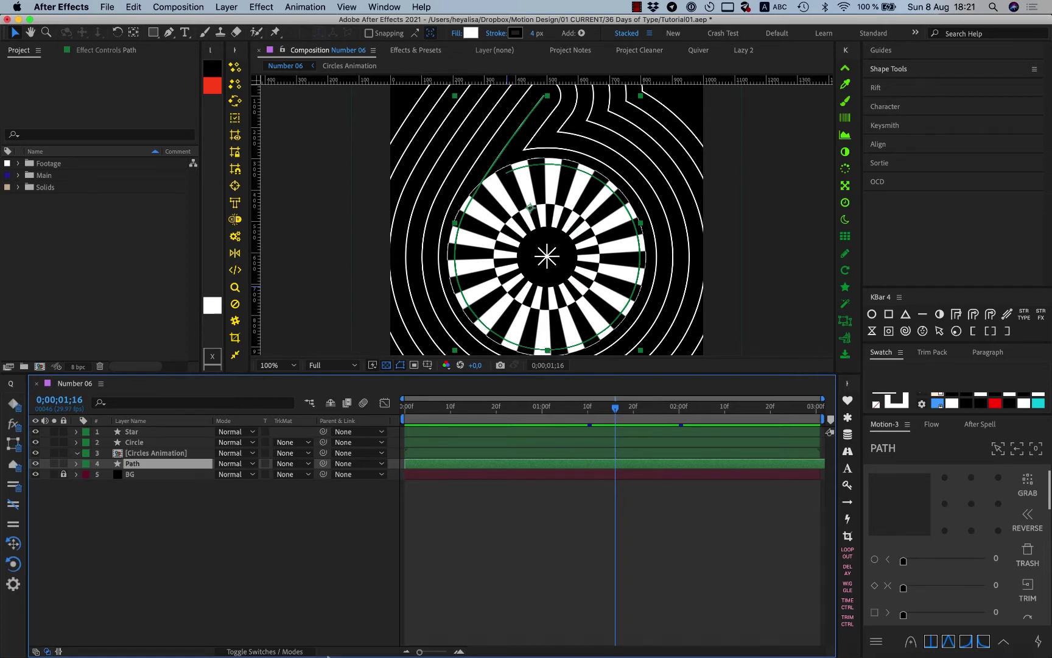
Switch to Chrome to look through the letters and numbers of the 36 Days of Type project on Behance, and return to After Effects.
click(207, 637)
scroll(333, 337, up, 6)
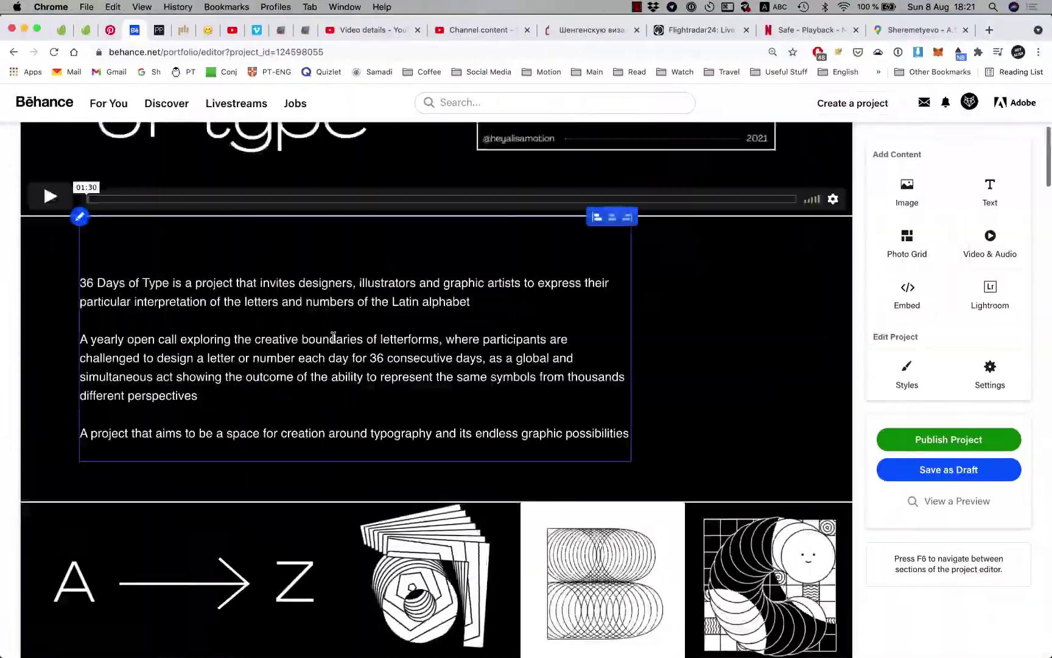
scroll(333, 336, down, 15)
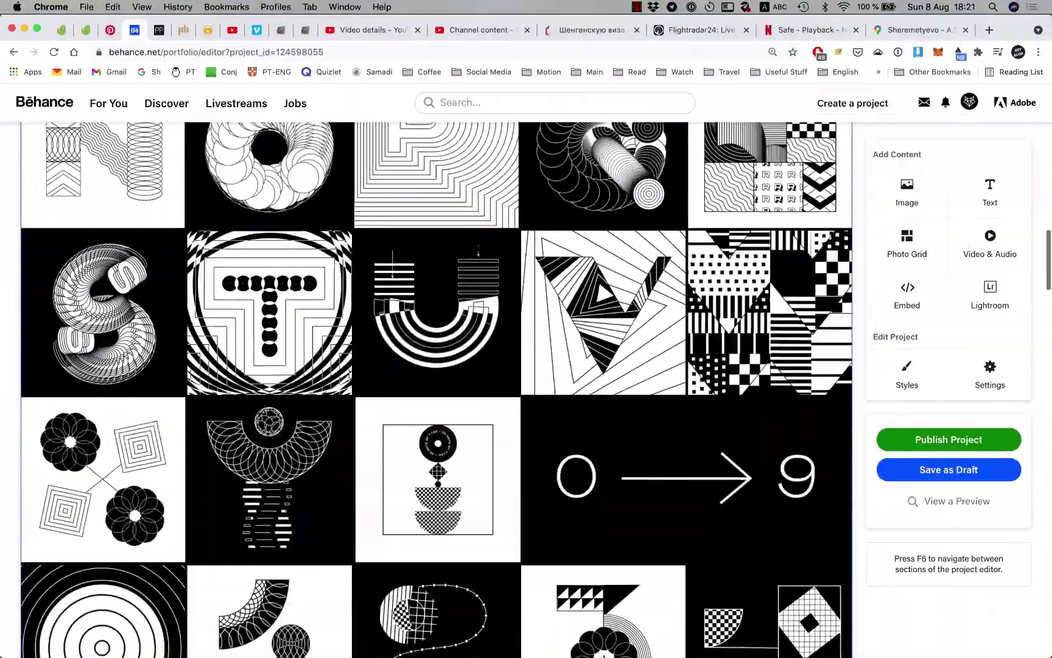
click(542, 647)
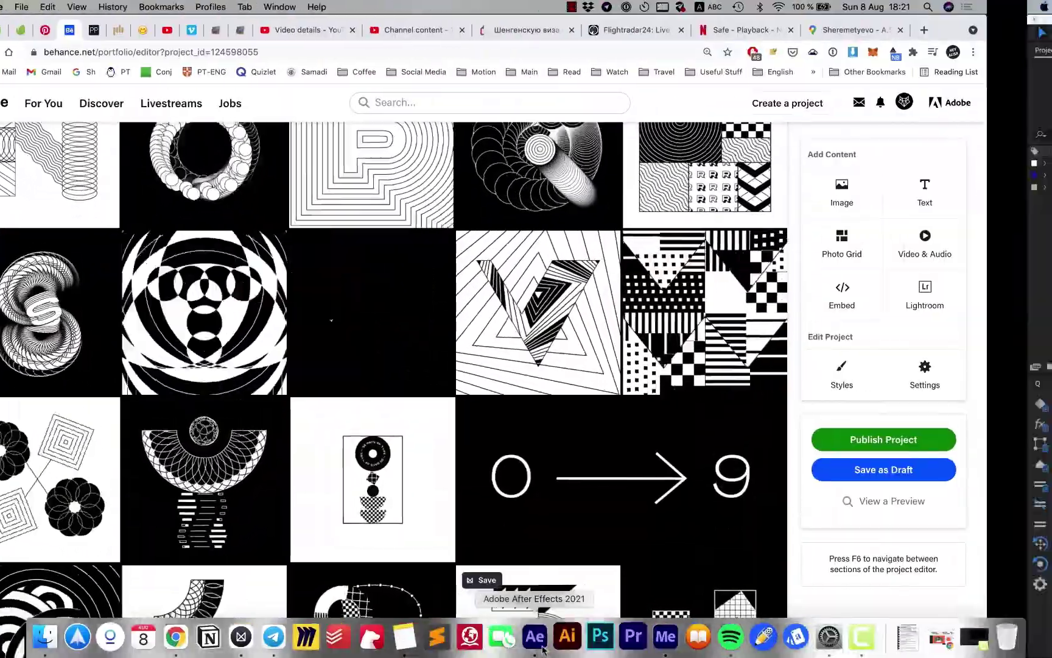
Scrub through the Number 06 animation and review its Star, Circle, Circles Animation and Path layers.
drag(430, 409, 573, 442)
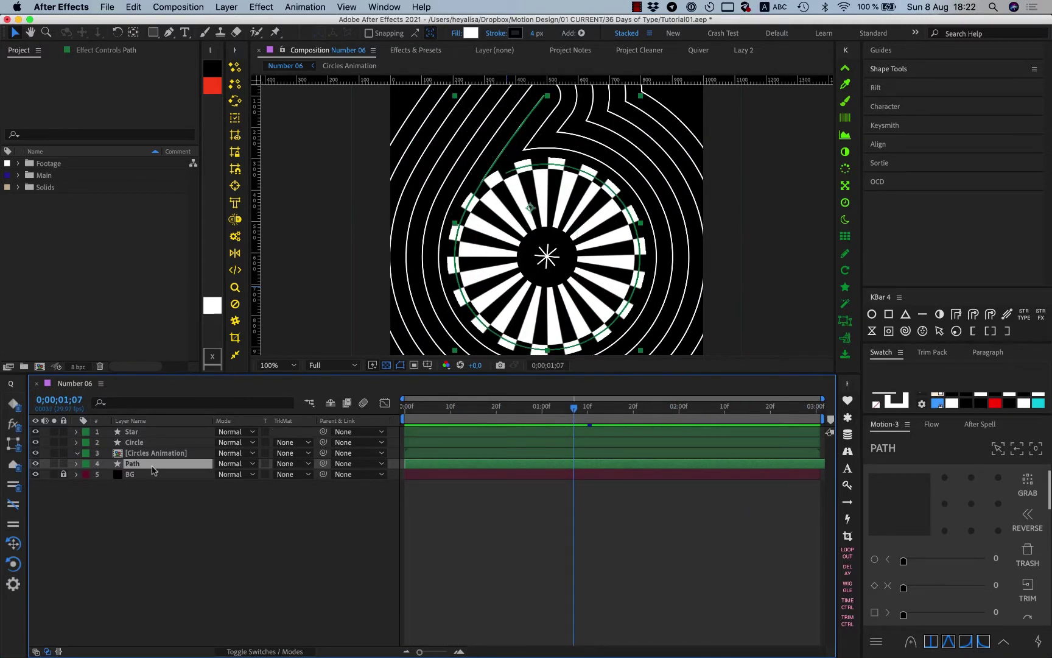
click(176, 550)
mouse_move(231, 539)
mouse_down()
mouse_move(139, 512)
mouse_move(133, 533)
mouse_move(95, 426)
mouse_up()
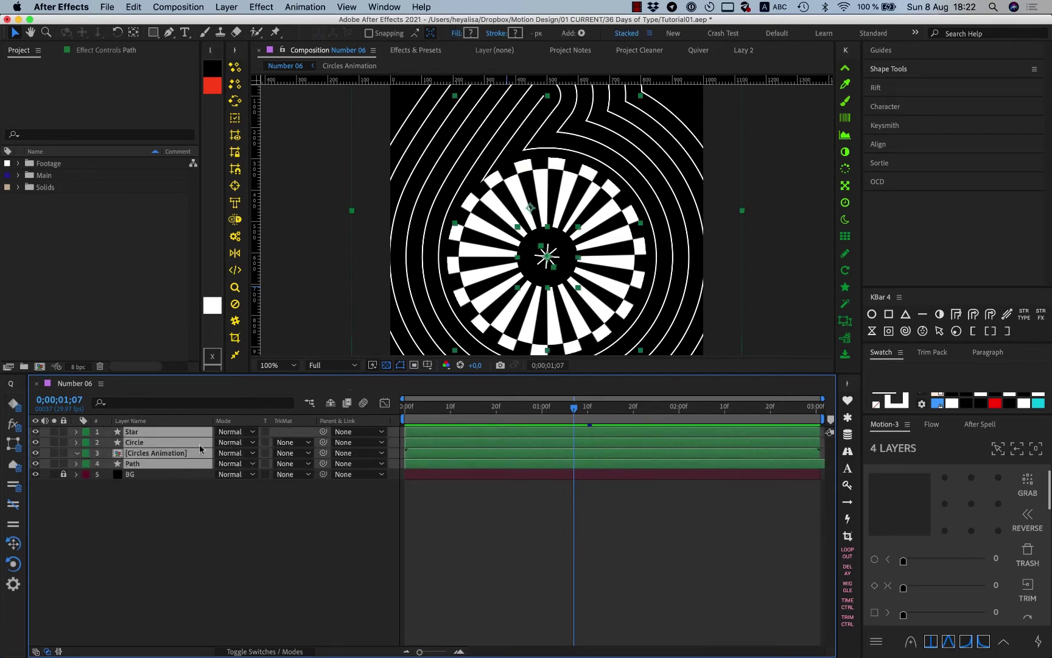
click(157, 421)
click(157, 432)
Examine the Star layer at the centre of the number up close and preview its rotation.
scroll(573, 252, up, 4)
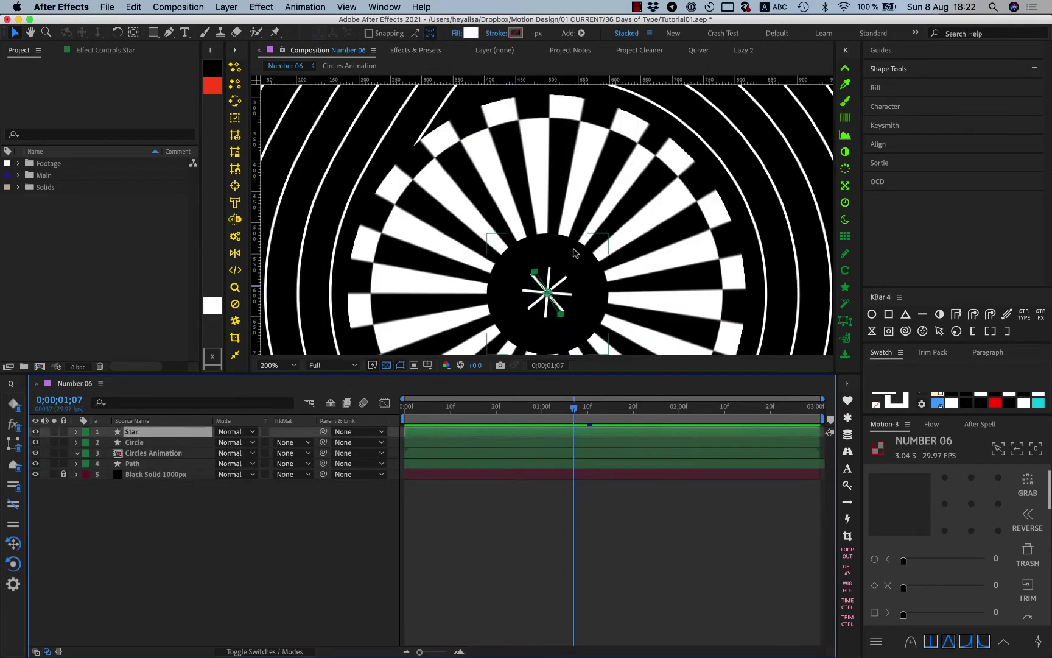
scroll(555, 282, down, 2)
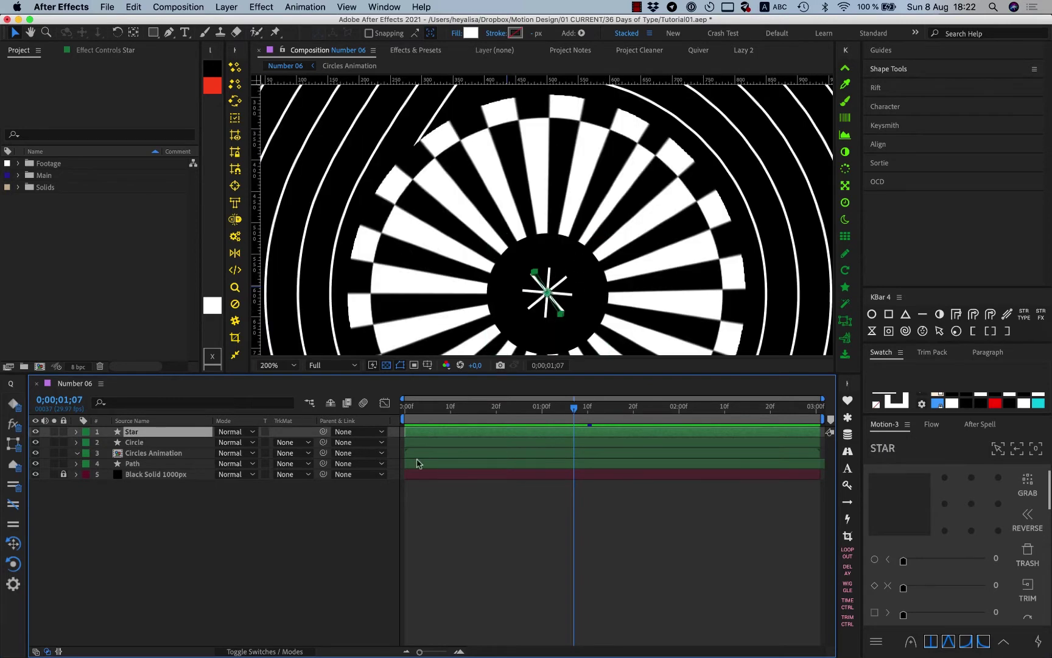
click(415, 419)
key(space)
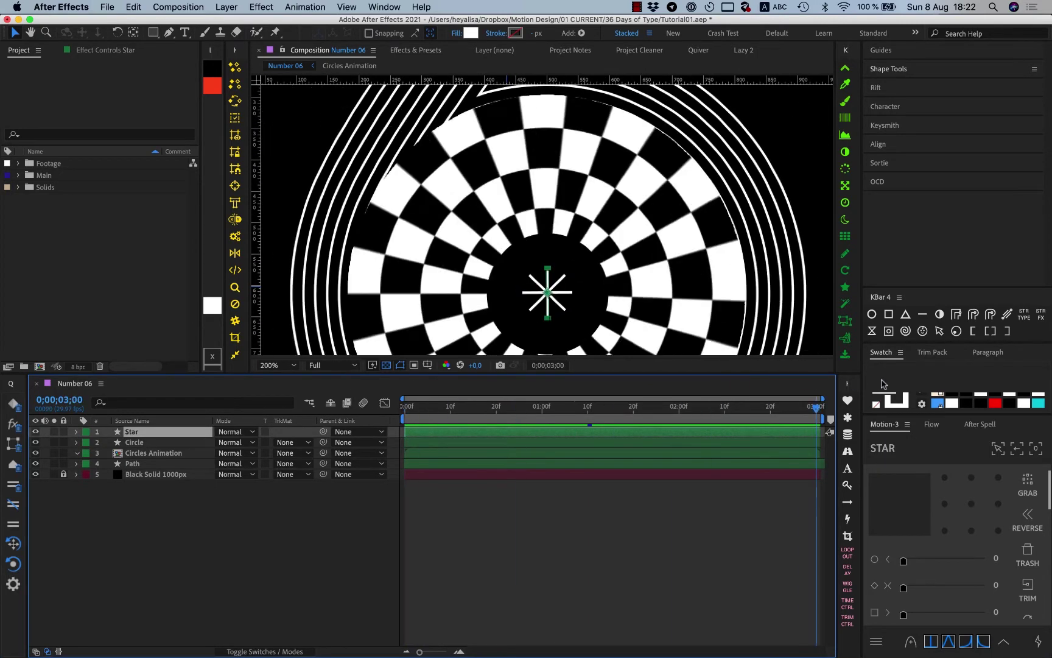
scroll(590, 306, down, 2)
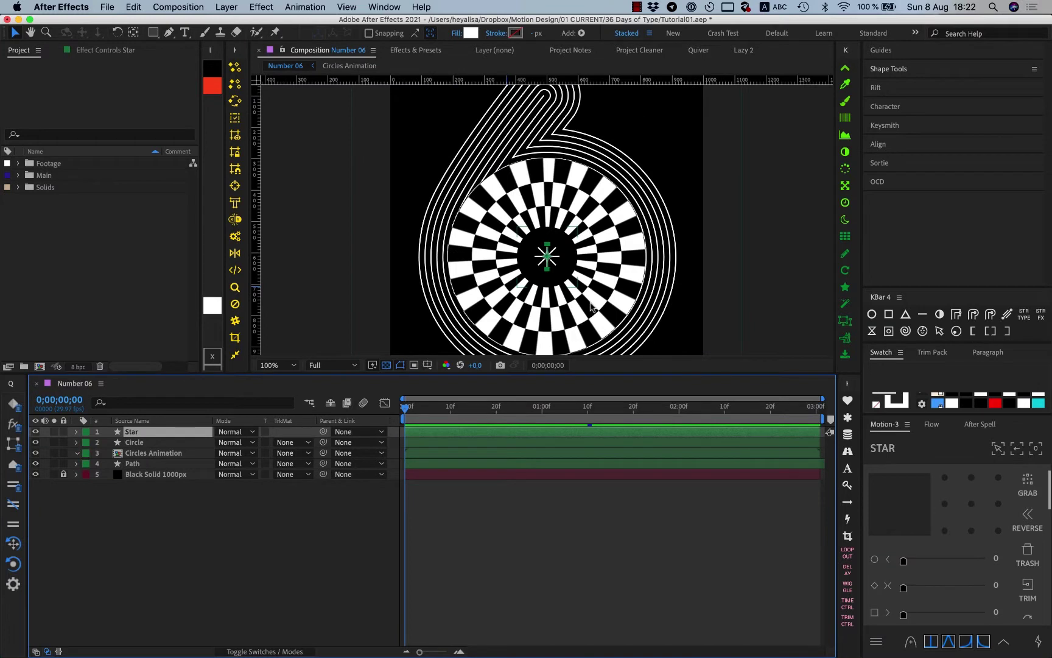
Temporarily hide the Star and Circle layers to inspect the checkered pattern beneath them, and show both layers again.
click(171, 524)
click(140, 444)
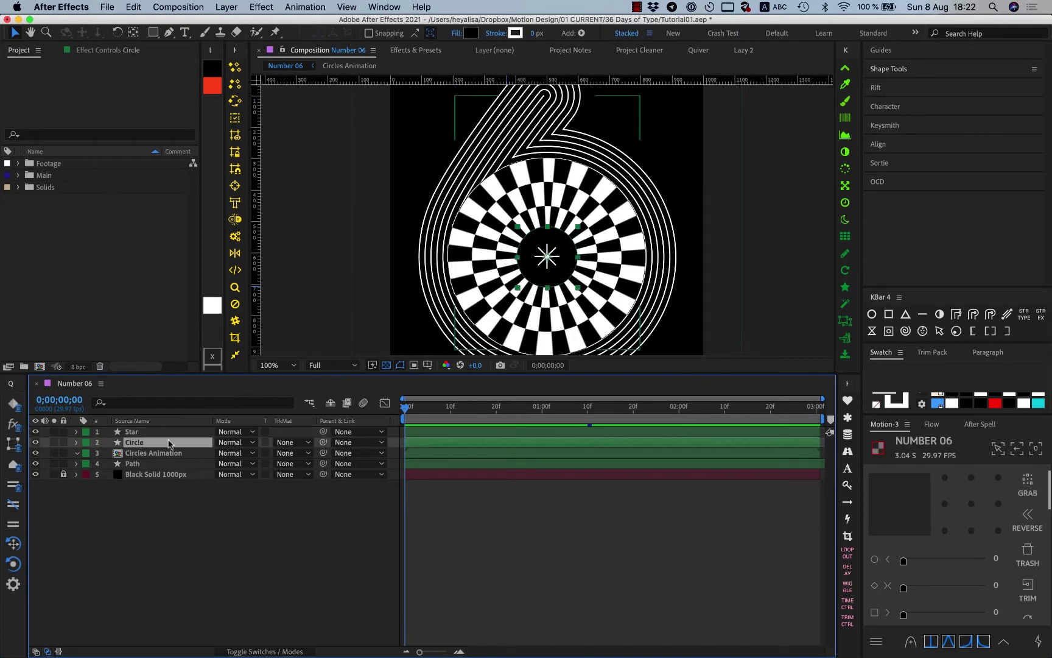
click(35, 453)
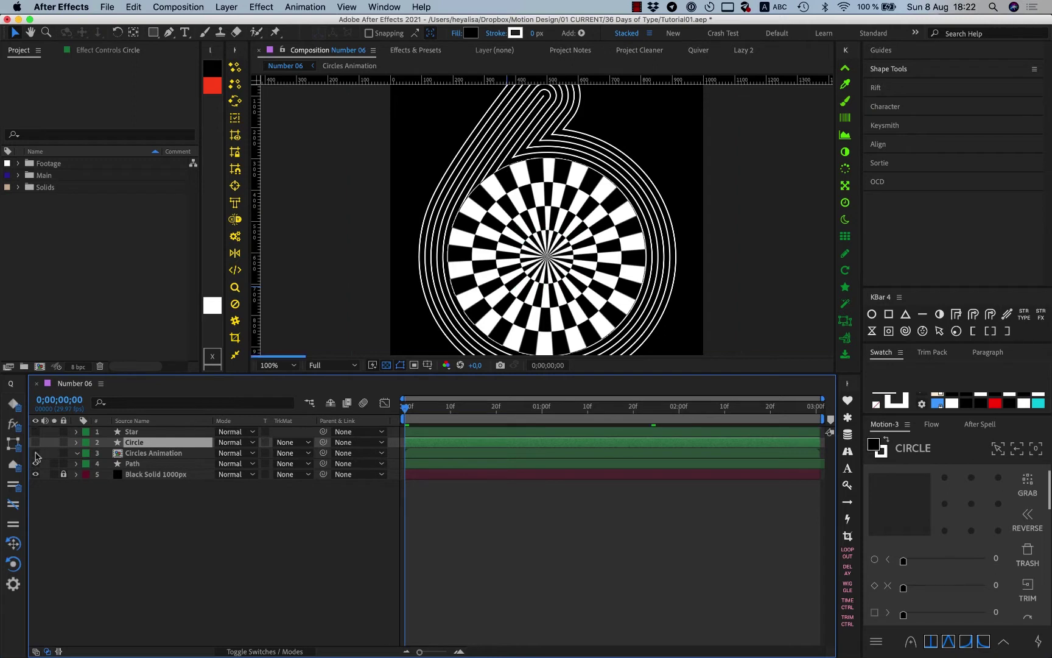
click(35, 453)
drag(36, 442, 35, 431)
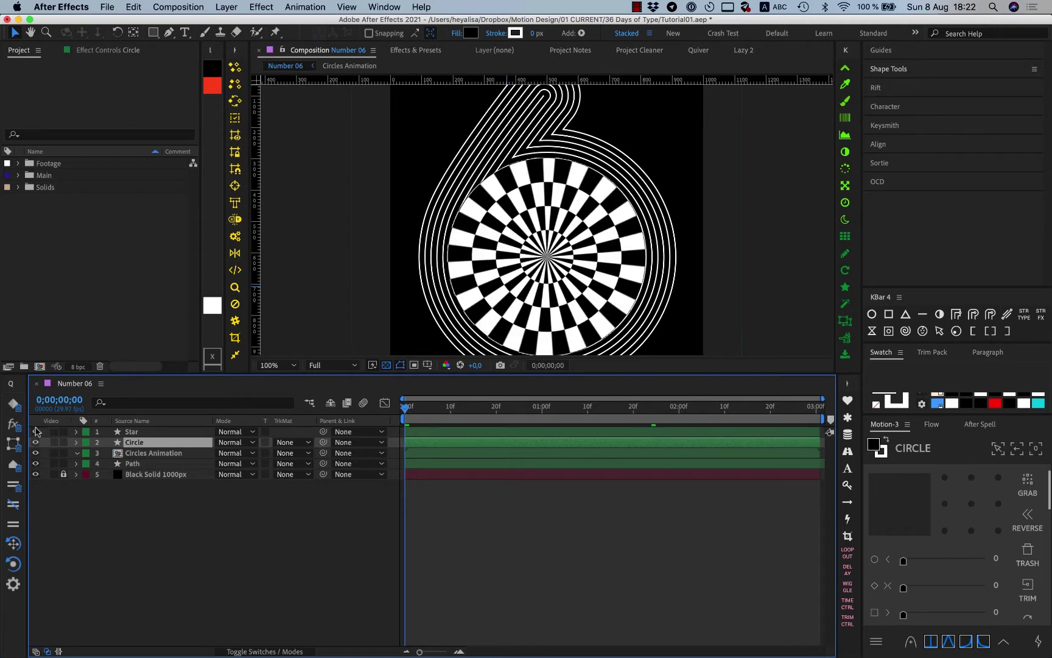
Inspect the Circles Animation and Path layers and preview the outline's movement.
click(181, 503)
click(175, 455)
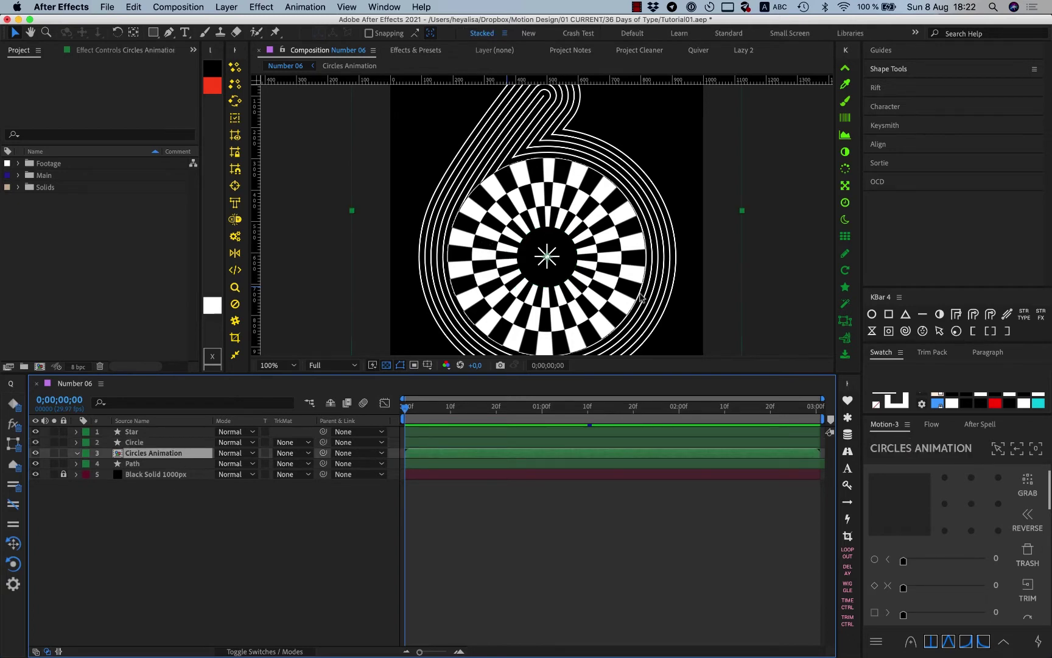
click(146, 464)
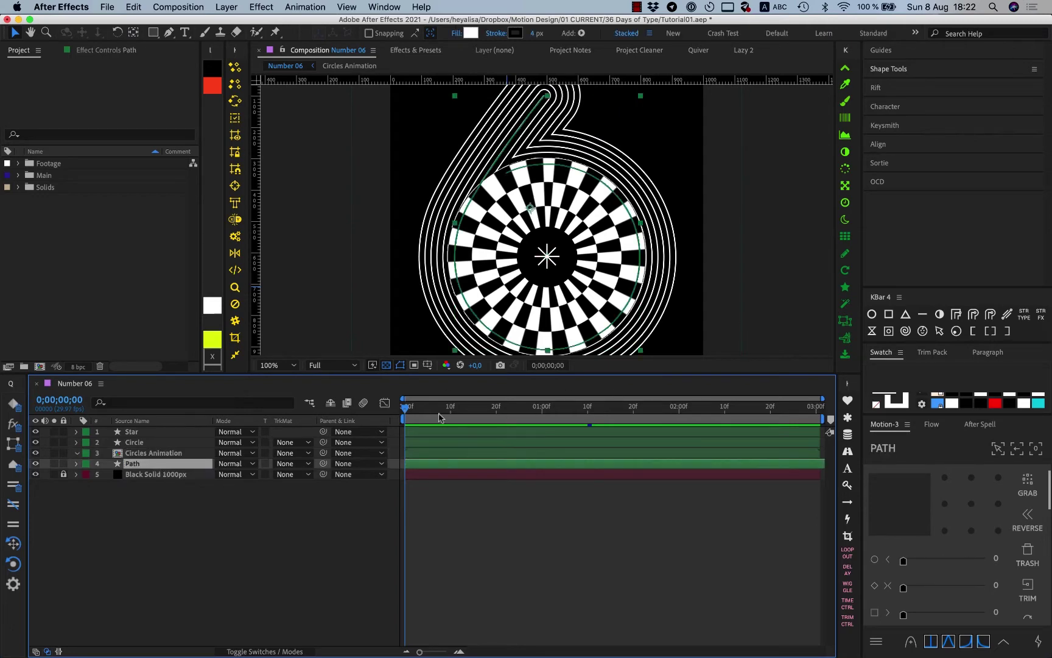
key(space)
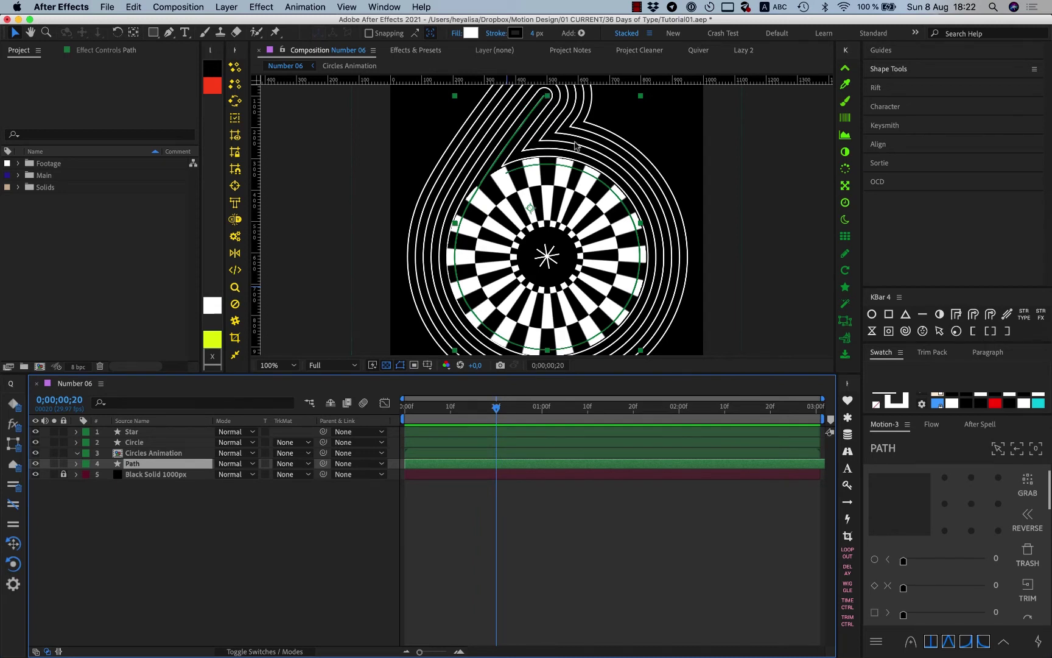
mouse_move(208, 652)
click(247, 513)
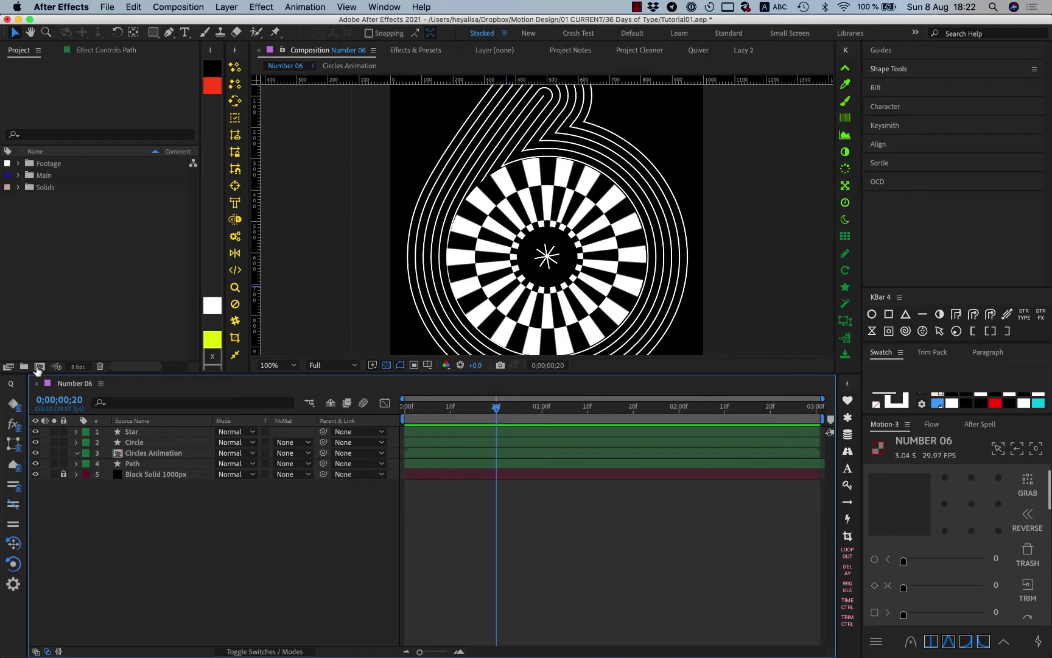
Create a new composition named Main Composition with a duration of 0:00:03:01.
click(39, 366)
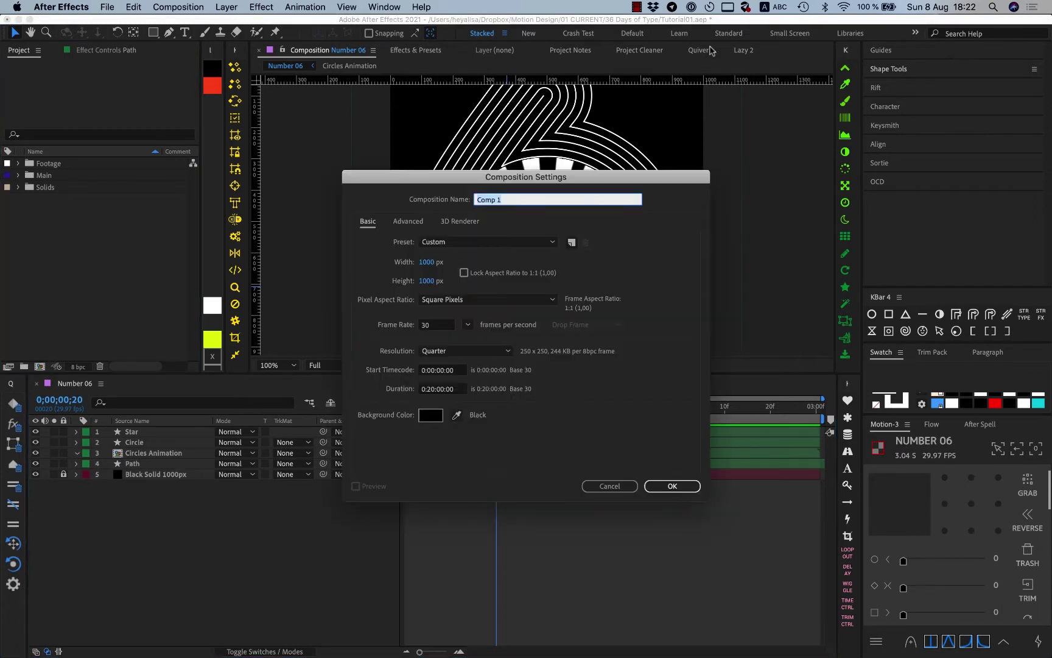
text(Main)
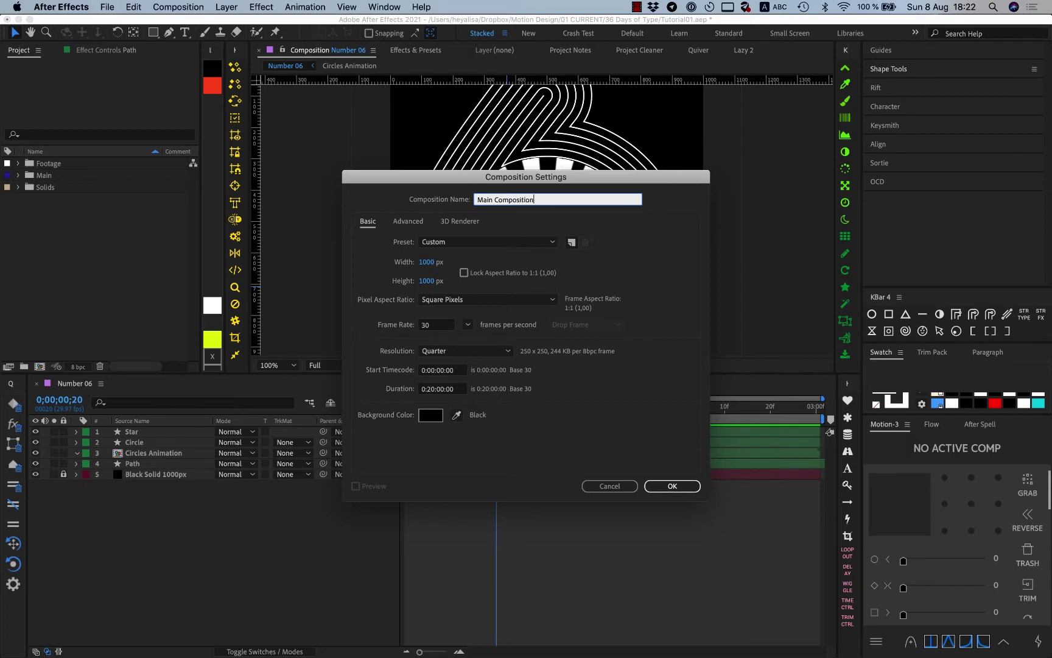
click(462, 389)
text(0301)
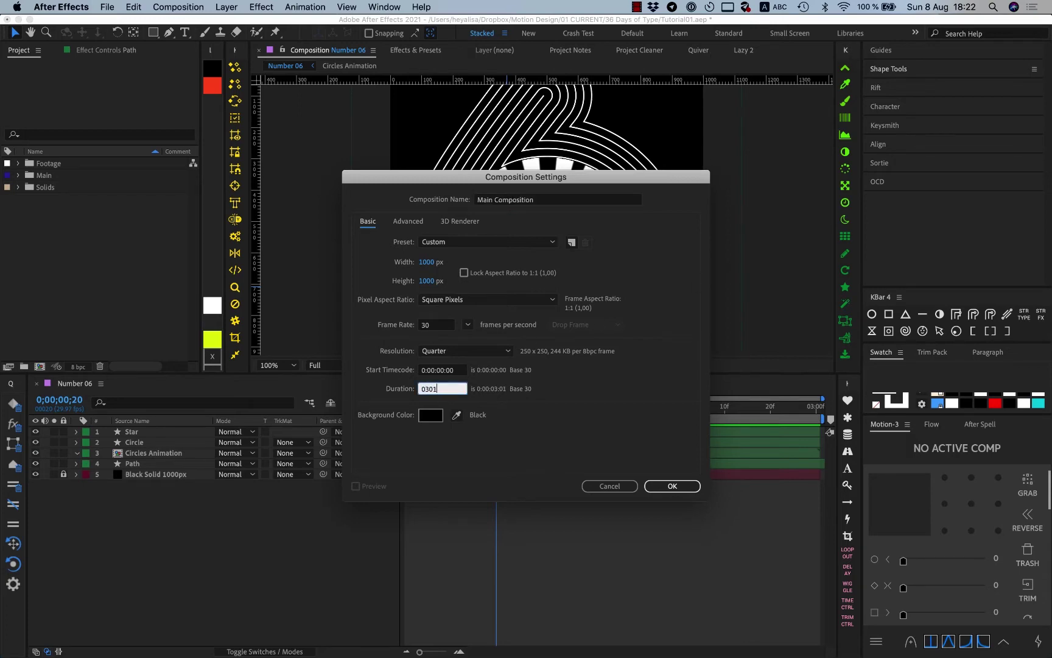
key(Return)
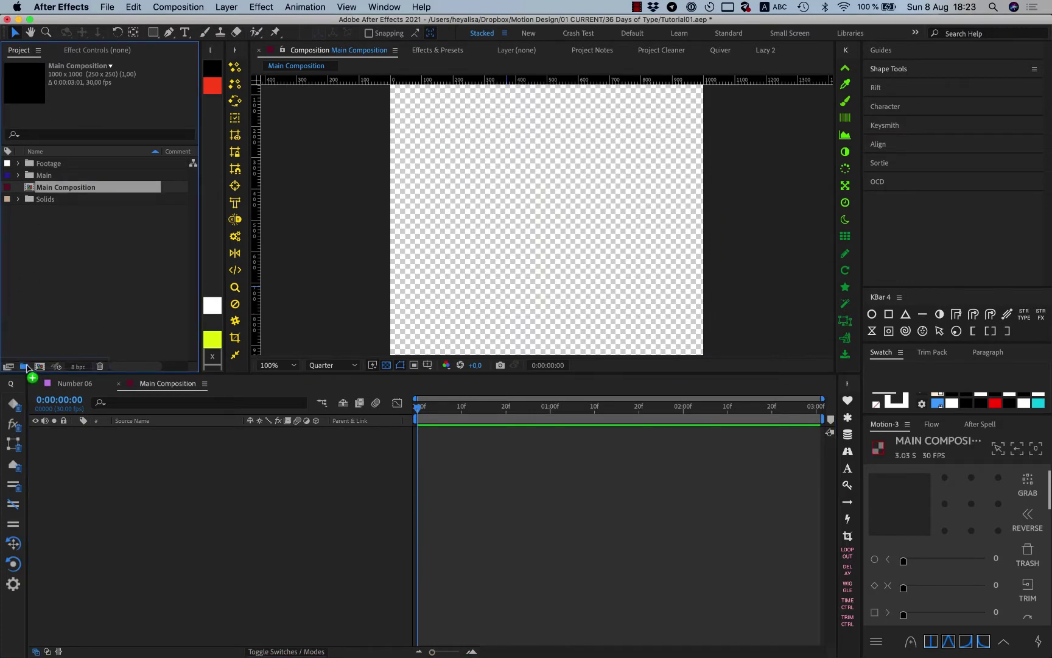
Put Main Composition into a new project folder named Tutorial.
click(24, 367)
text(Tutorial)
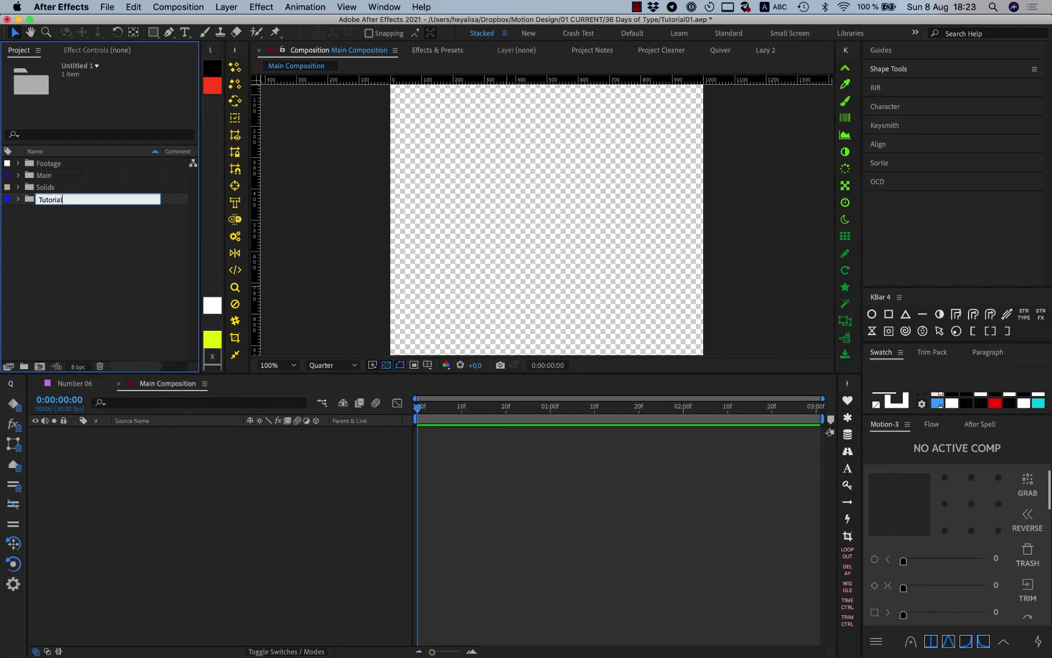
key(Return)
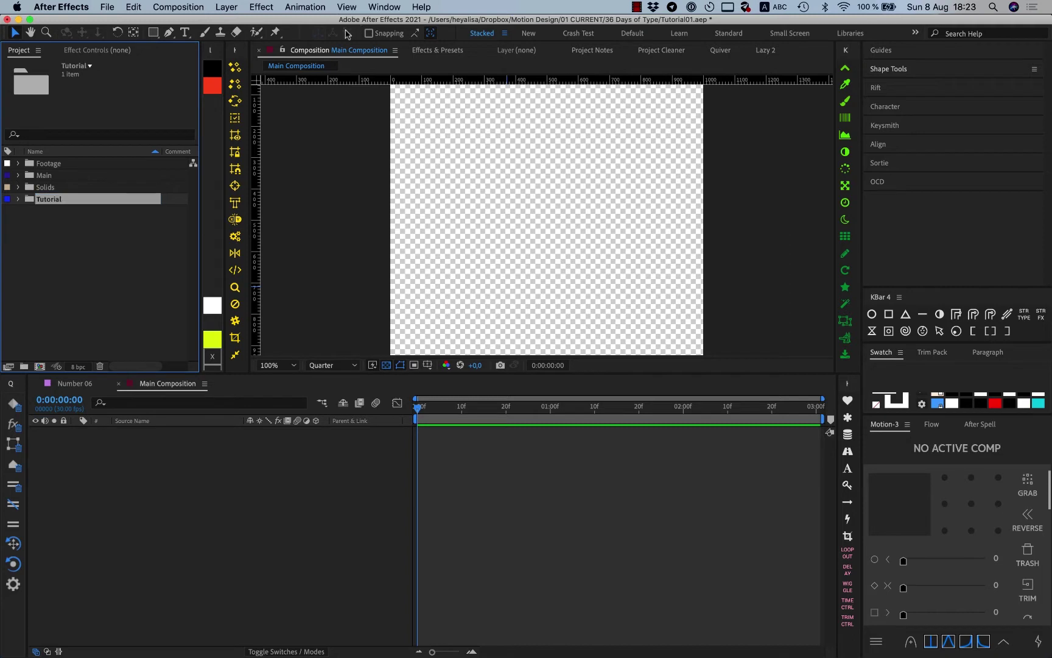
Create a subfolder named Precomps inside the Tutorial folder.
click(24, 366)
text(P)
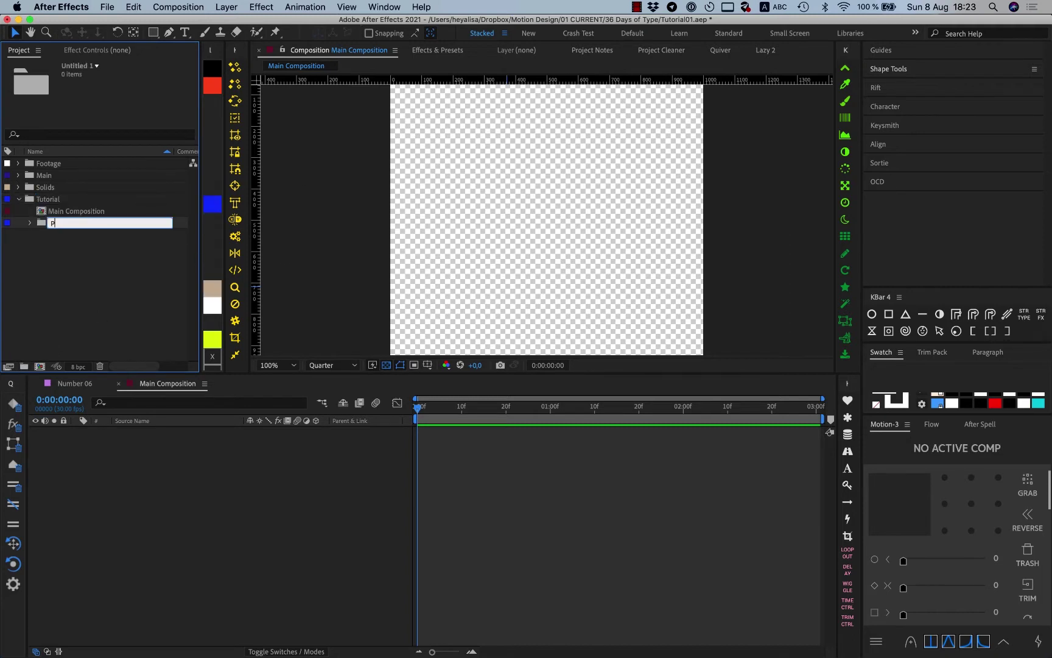
text(recomps)
key(Return)
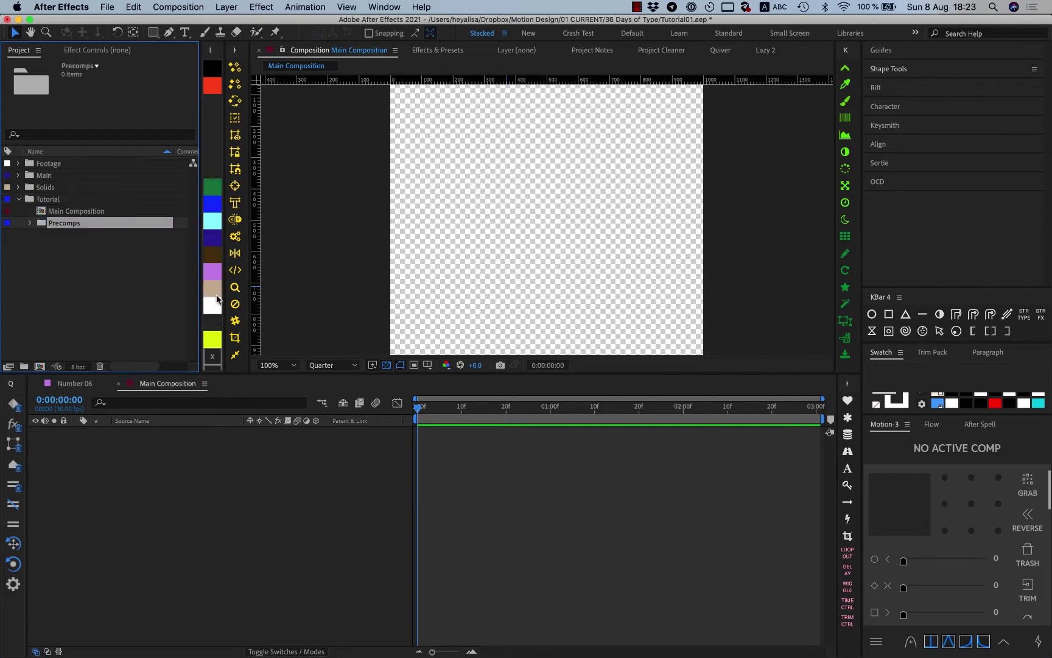
Set the label colours to purple for Precomps, green for Main Composition and dark blue for the Tutorial folder.
click(212, 271)
click(74, 211)
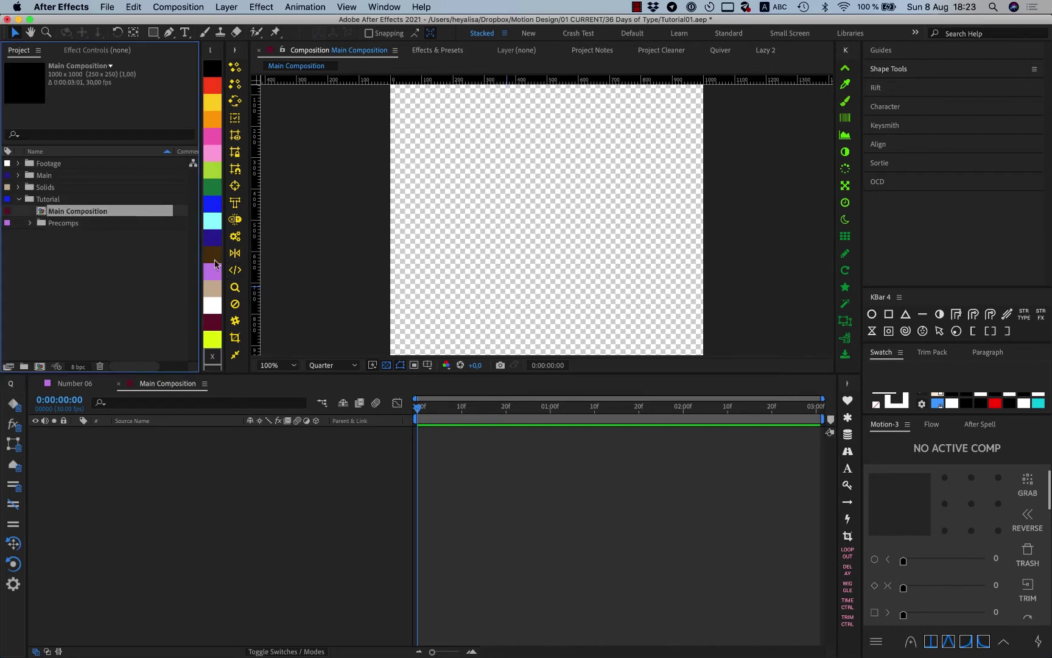
click(213, 194)
click(97, 199)
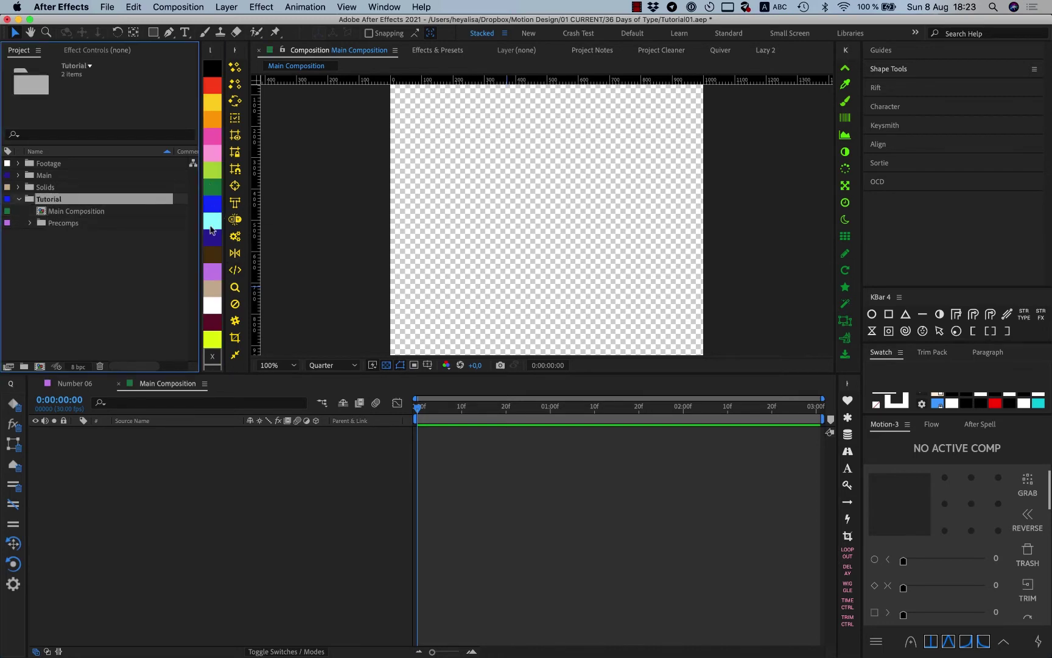
click(213, 237)
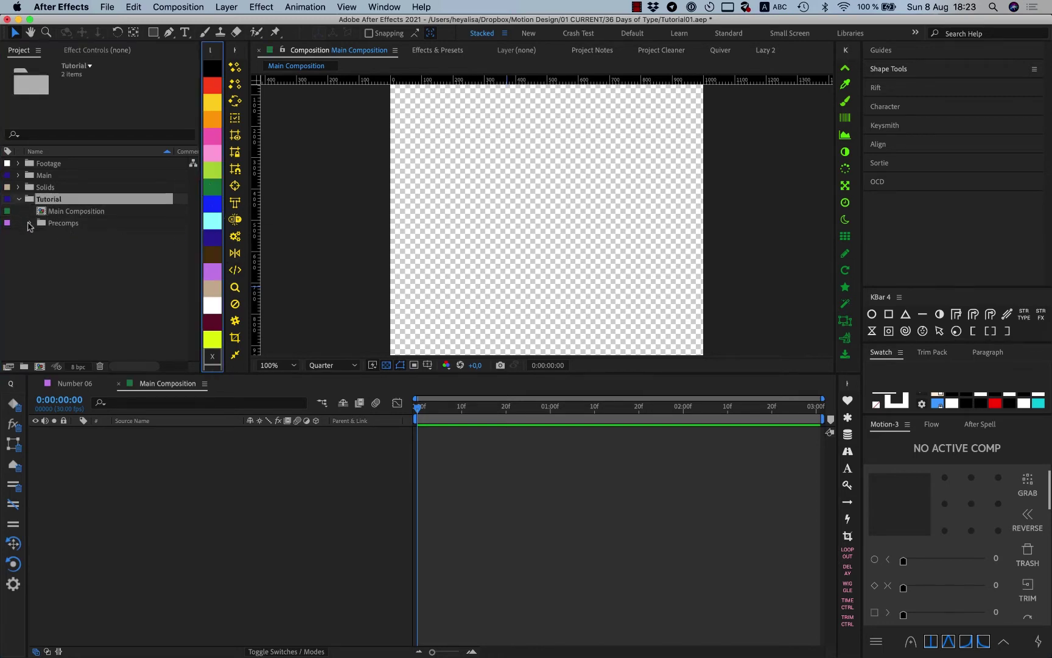
Open Main Composition and add a black 1000 x 1000 px solid to it.
double_click(75, 211)
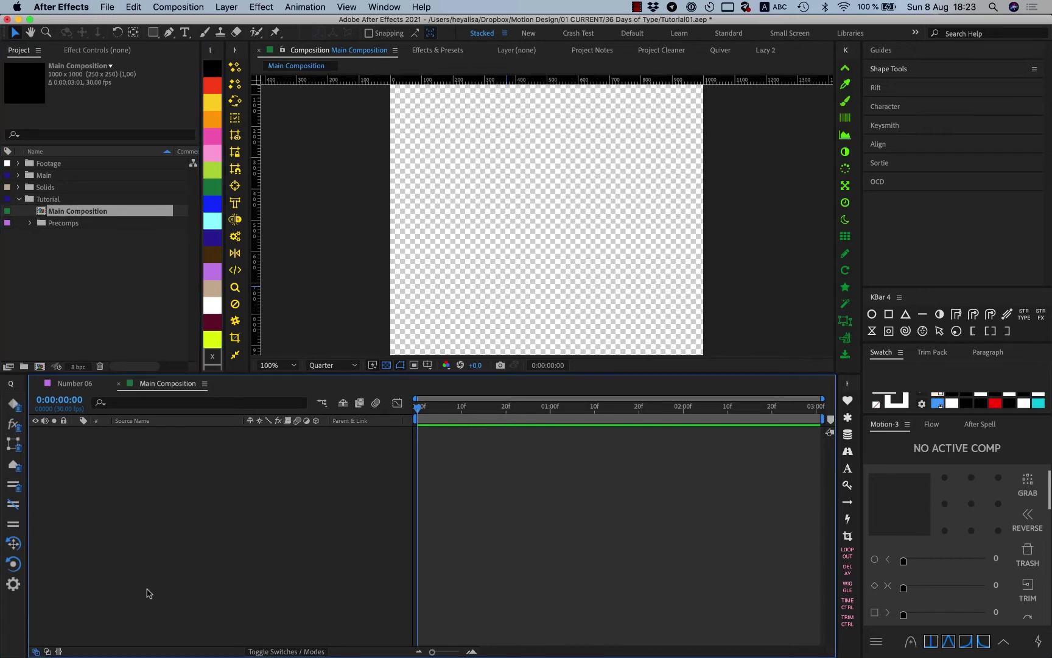
key(super+y)
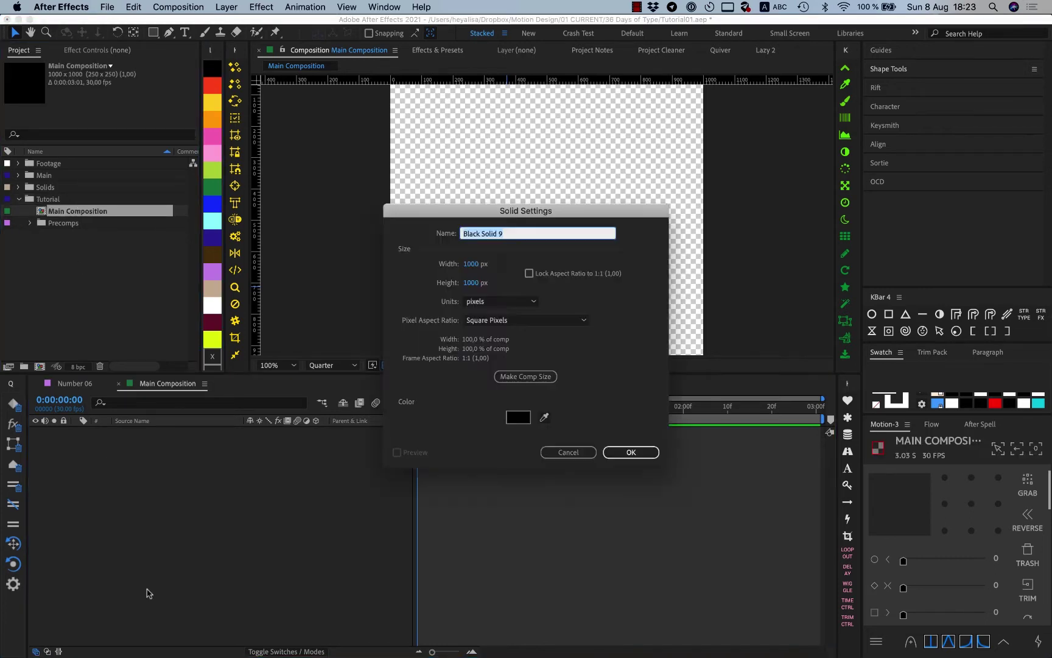
key(Return)
Rename the black solid layer to BG and lock it.
key(Return)
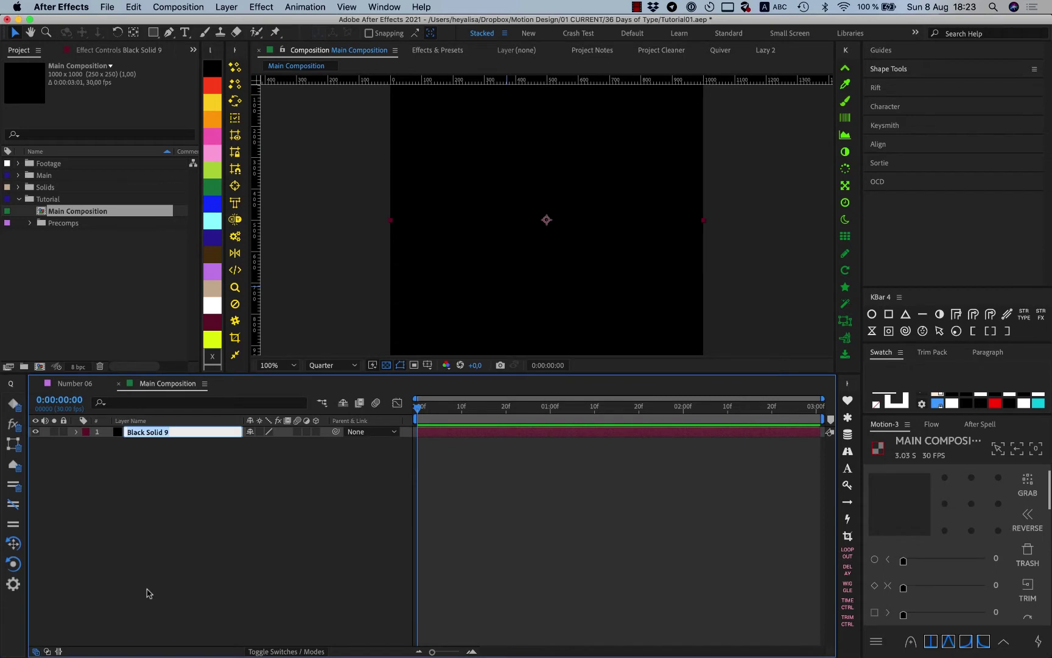
text(BG)
key(Return)
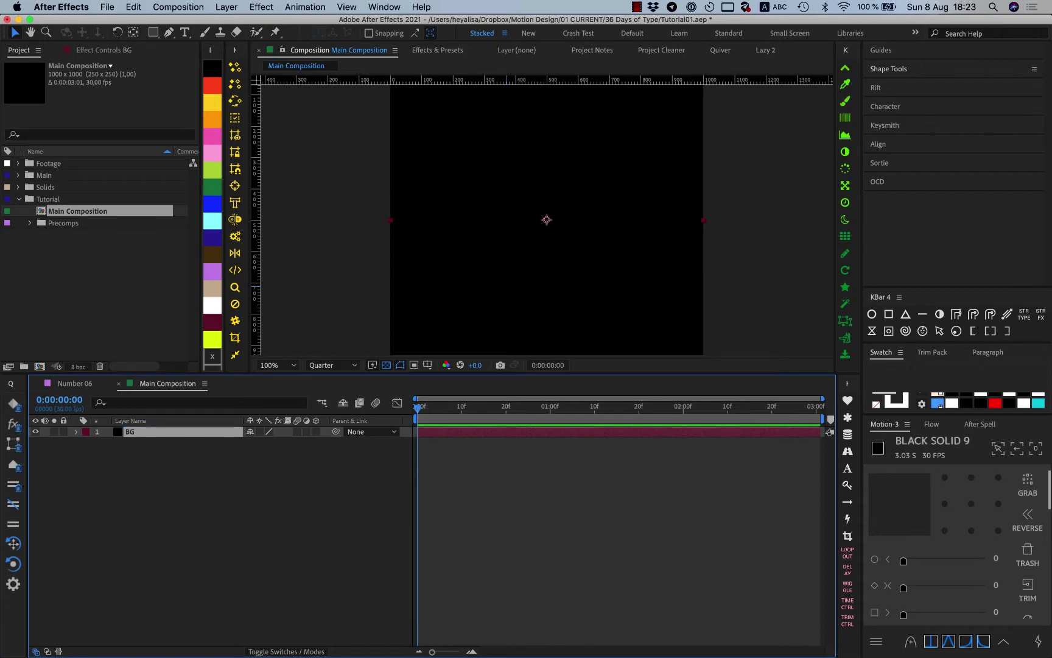
click(61, 439)
click(64, 432)
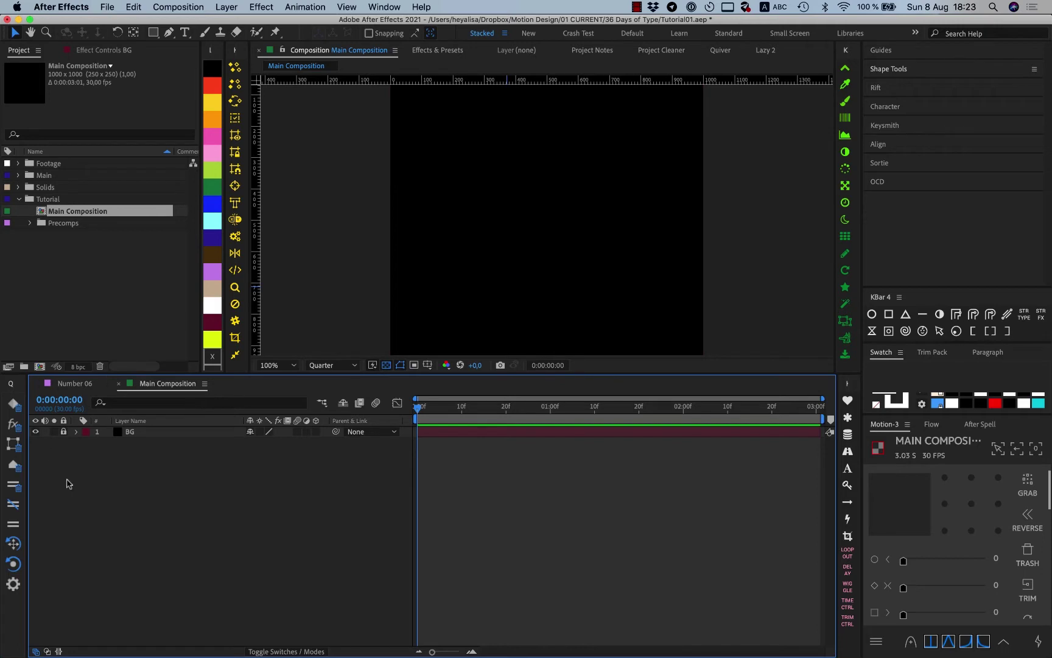
Create a 1000 x 1000 px, 30 fps composition named Circles Animation inside the Precomps folder, matching the precomp name used in Number 06.
click(74, 384)
click(163, 453)
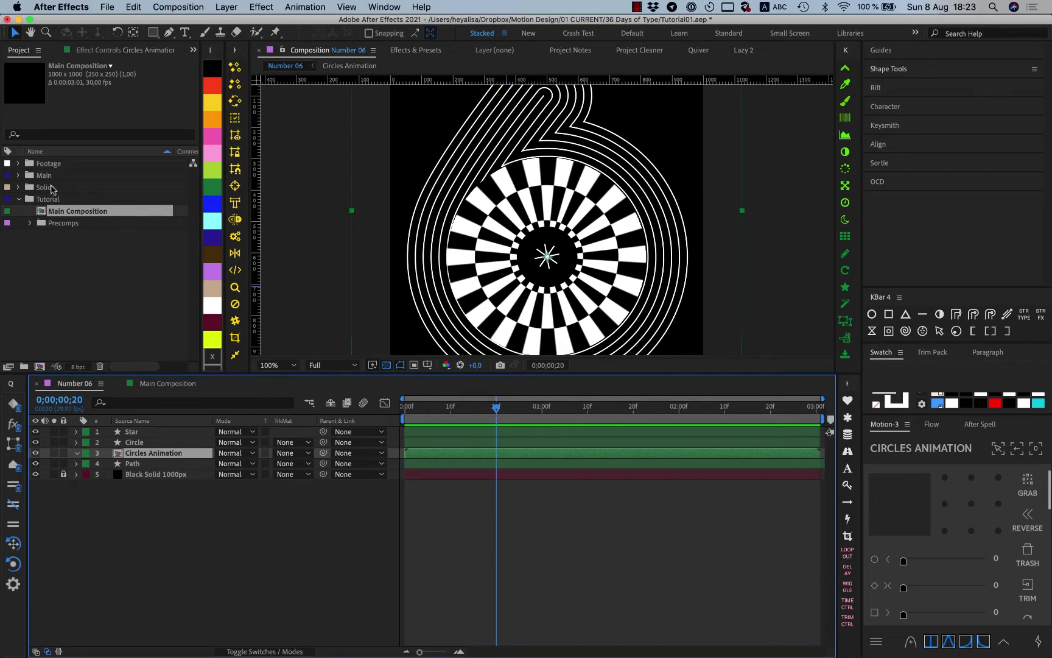
click(62, 223)
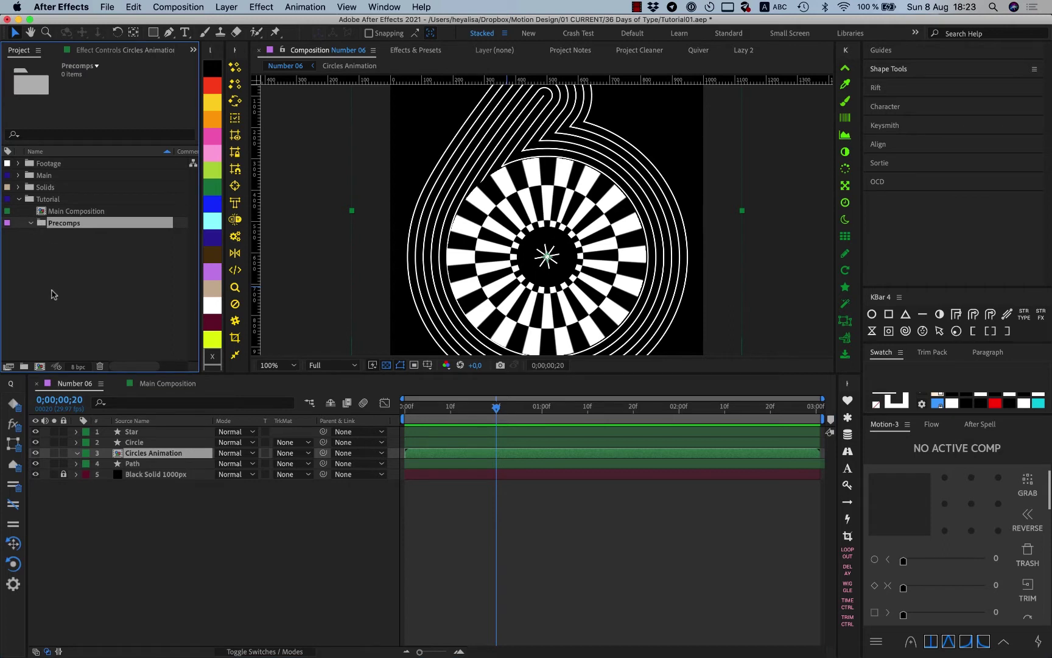
click(39, 367)
text(Ci)
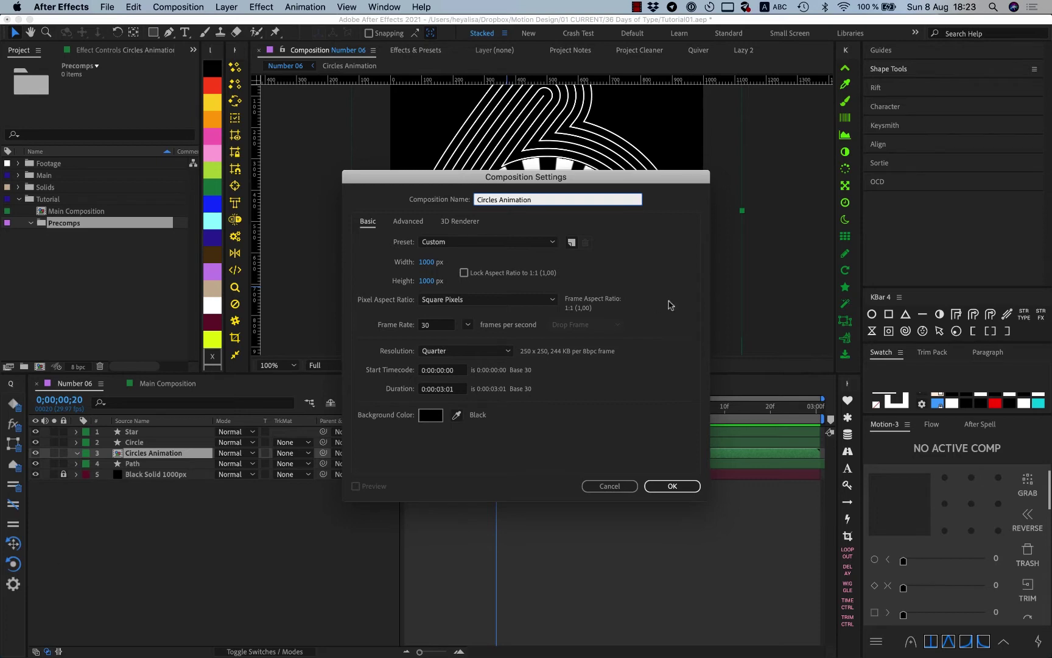
text(rcles Animation)
click(685, 487)
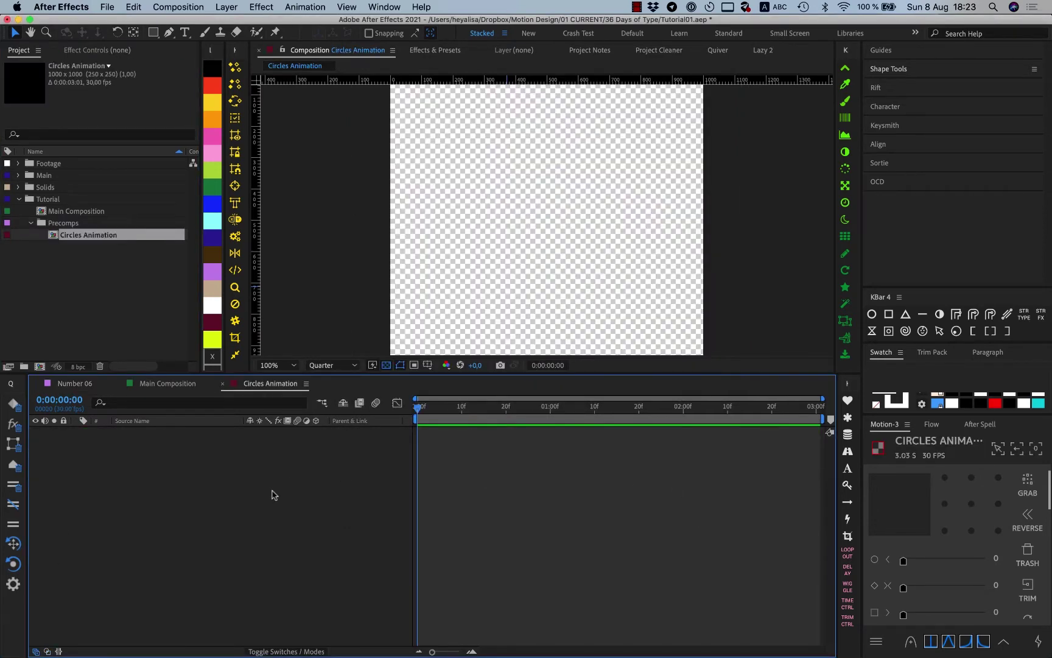
Add a black solid to the new Circles Animation composition and rename the layer BG.
key(super+y)
click(644, 453)
key(Return)
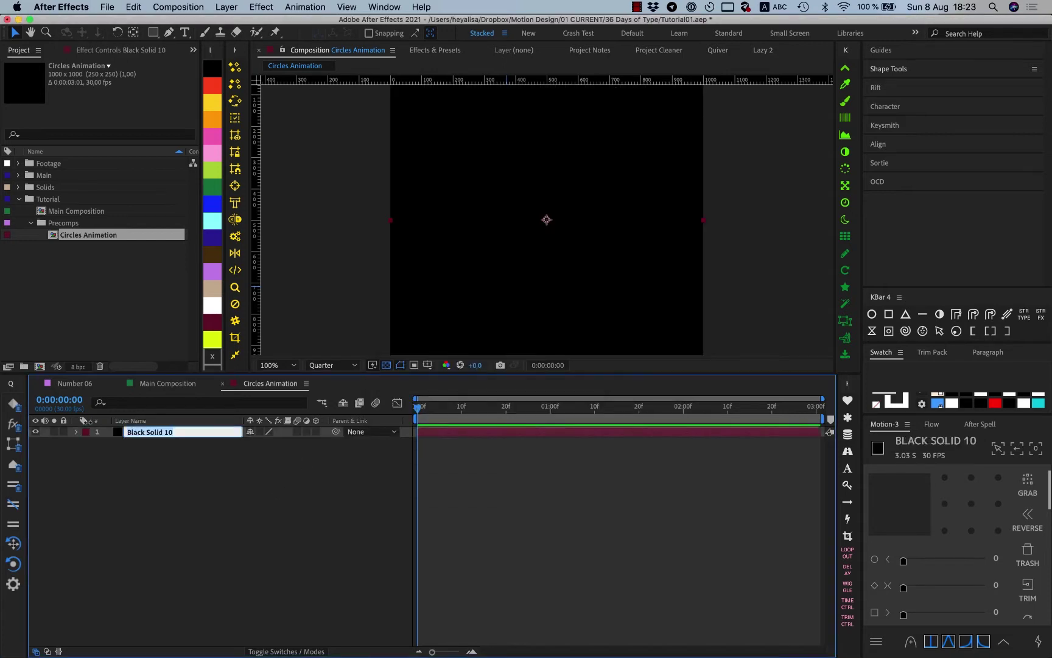
text(BG)
key(Return)
Duplicate the BG layer and rename the copy Checkerboard.
key(super+d)
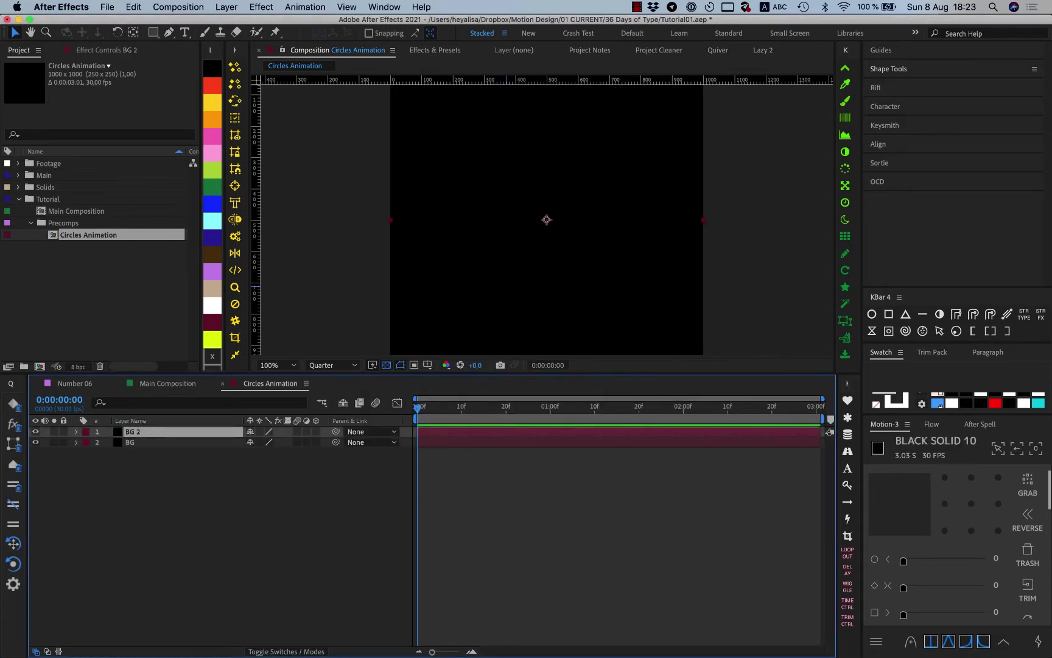
key(Return)
text(Check)
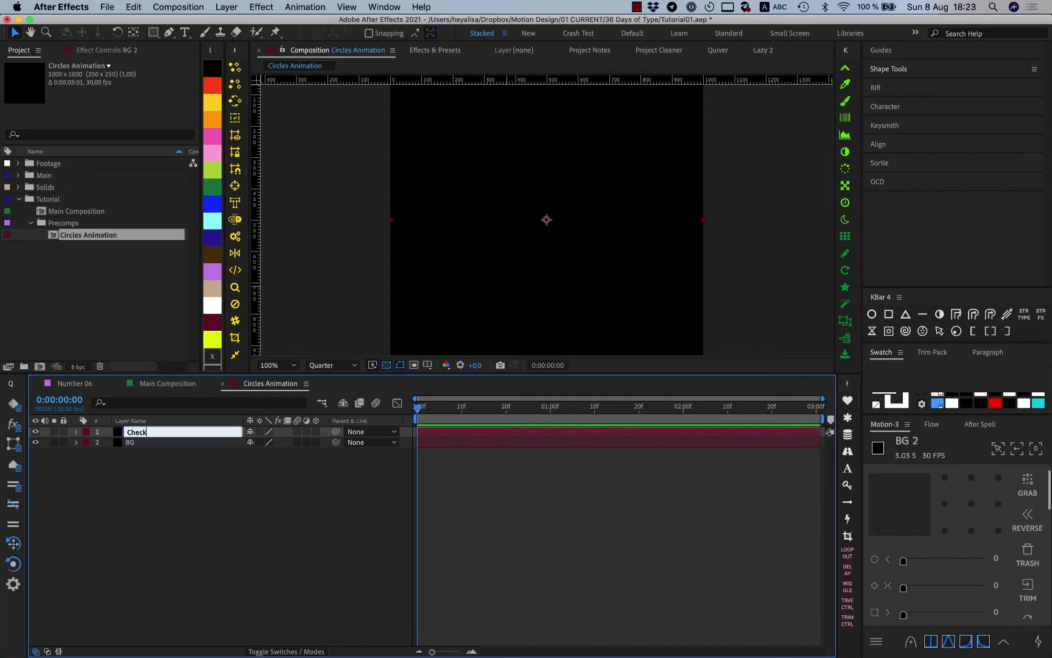
text(erboard)
key(Return)
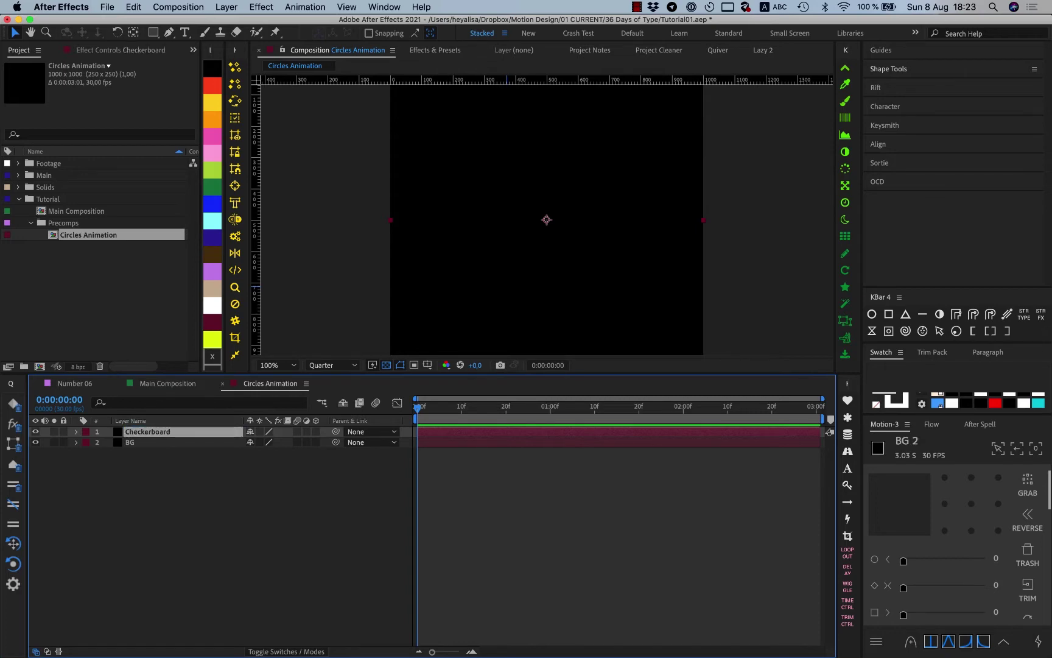
Apply the Checkerboard effect to the Checkerboard layer.
key(ctrl+space)
text(check)
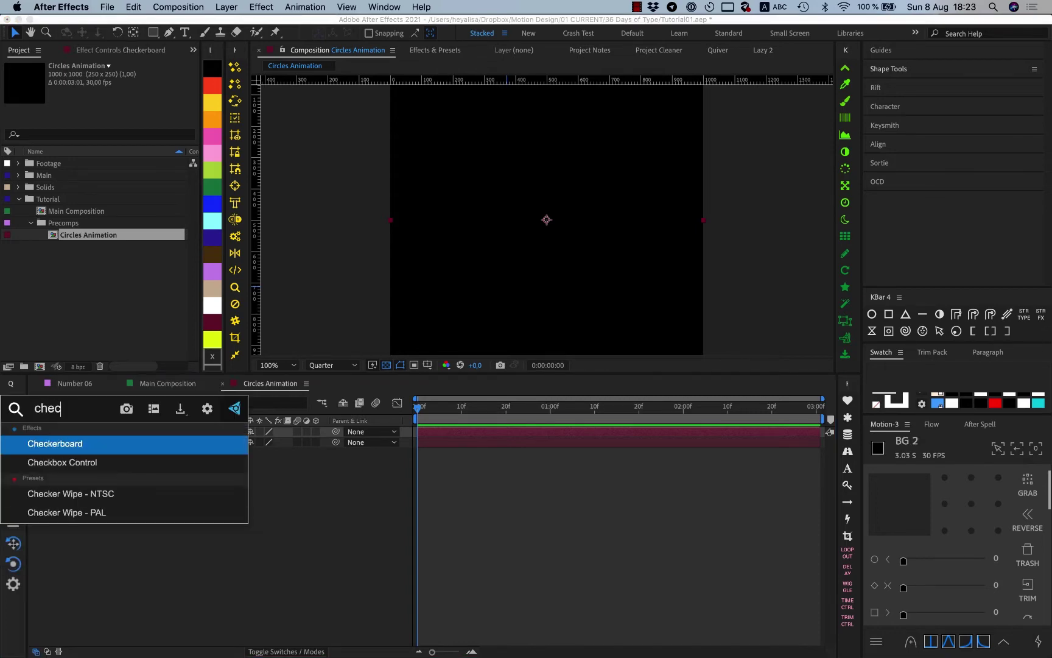
key(Return)
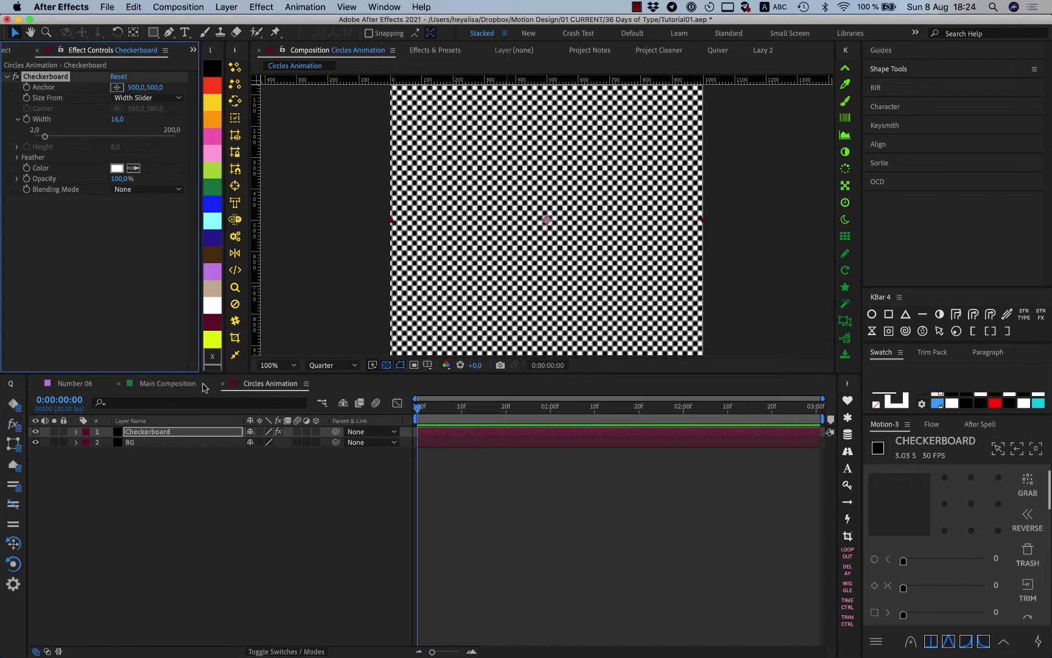
Open the finished Circles Animation precomp from Number 06 and examine the keyframed properties of its checkerboard layer.
click(84, 384)
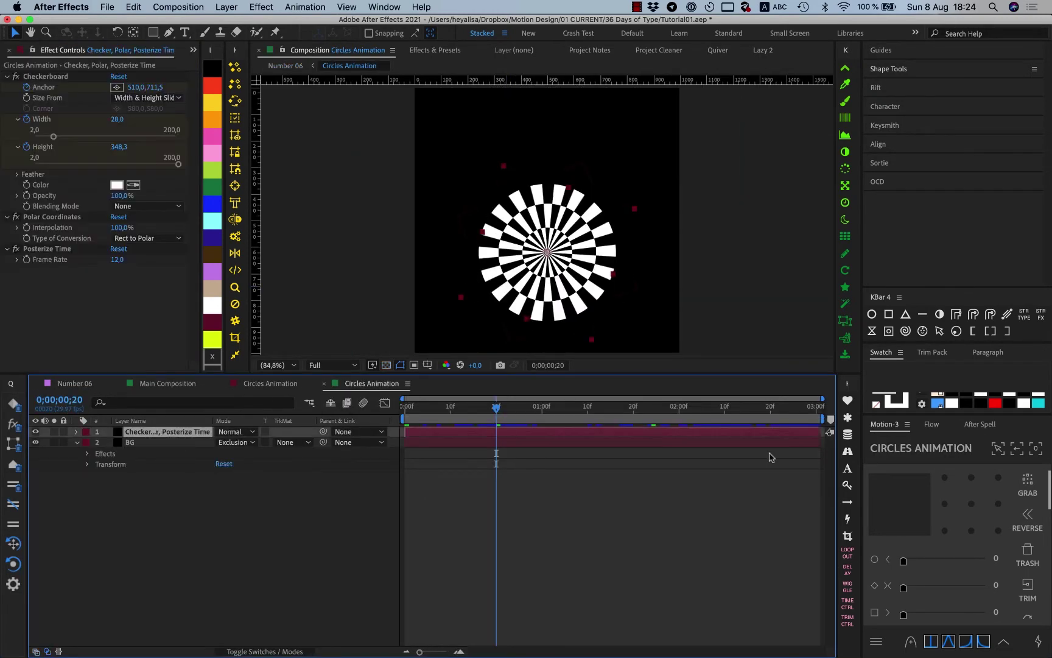
key(u)
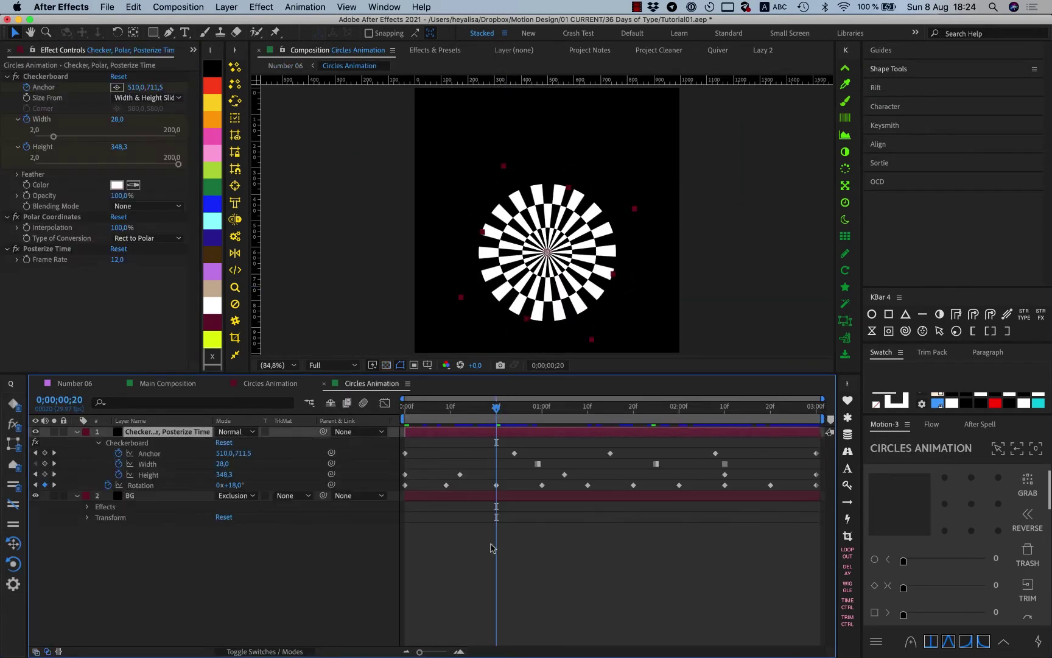
mouse_move(428, 653)
mouse_down()
mouse_move(441, 653)
mouse_move(417, 653)
mouse_up()
click(474, 604)
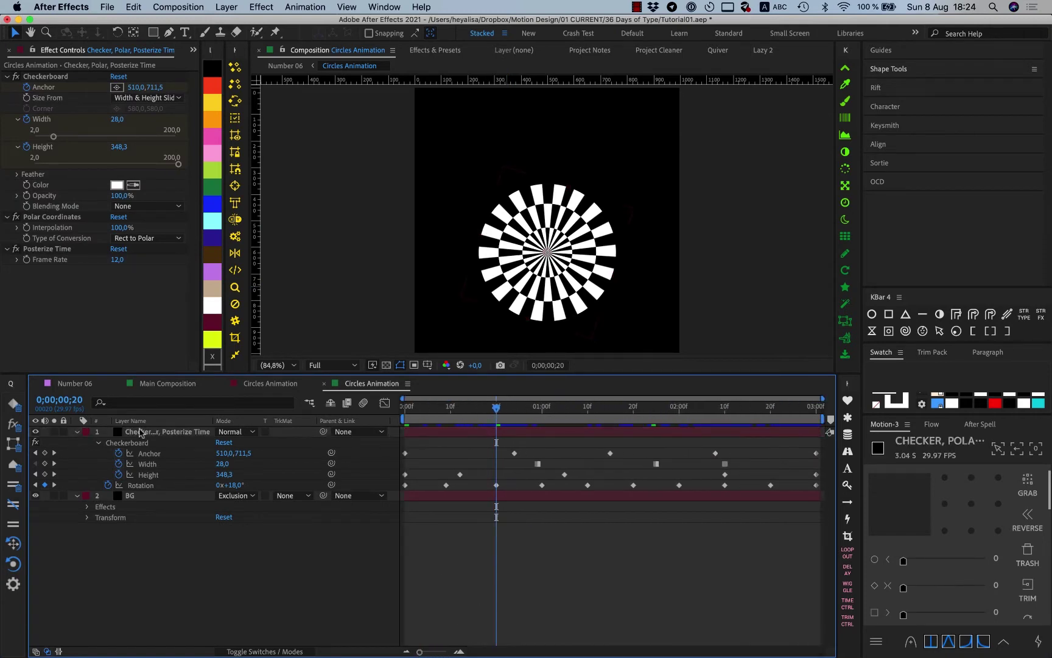
click(164, 466)
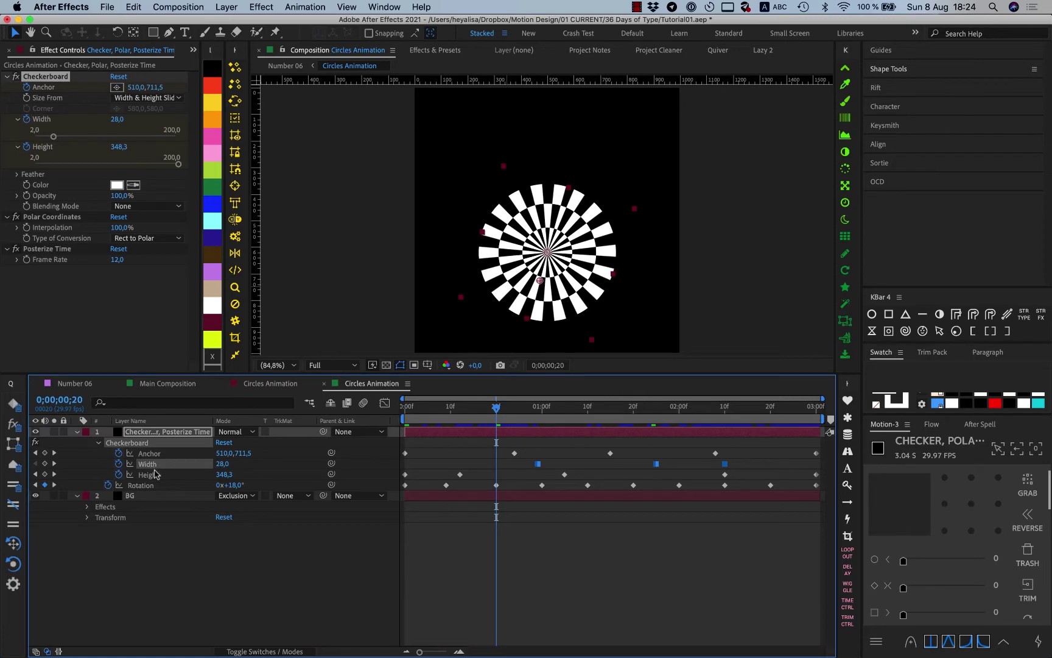
Change the Checkerboard effect's Size From option to Width & Height Sliders in the new Circles Animation composition.
click(273, 385)
click(165, 433)
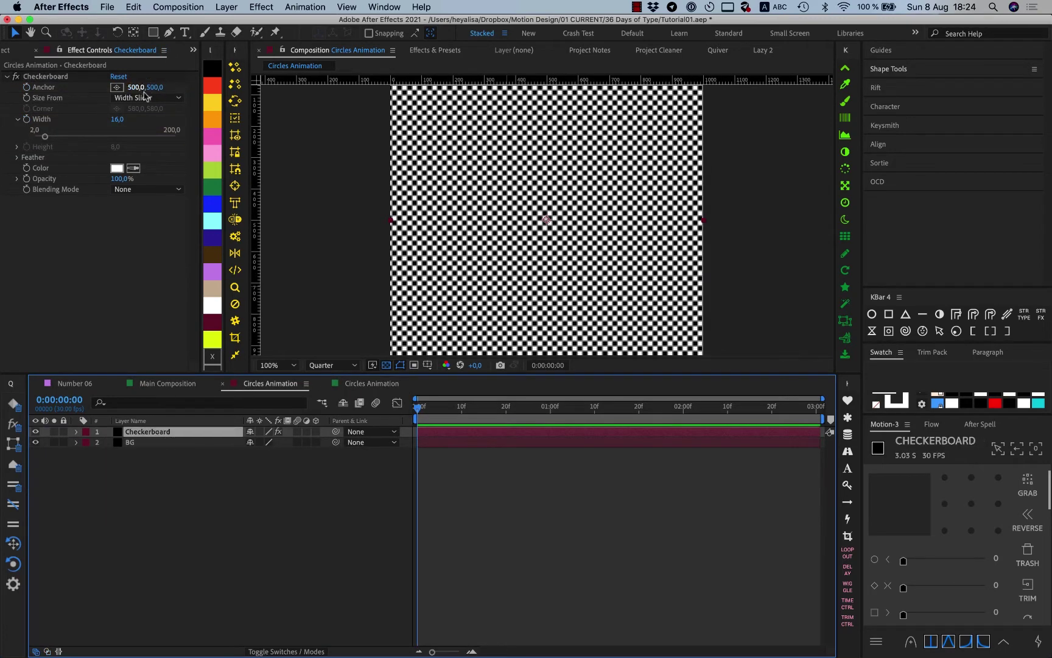
click(145, 97)
click(164, 132)
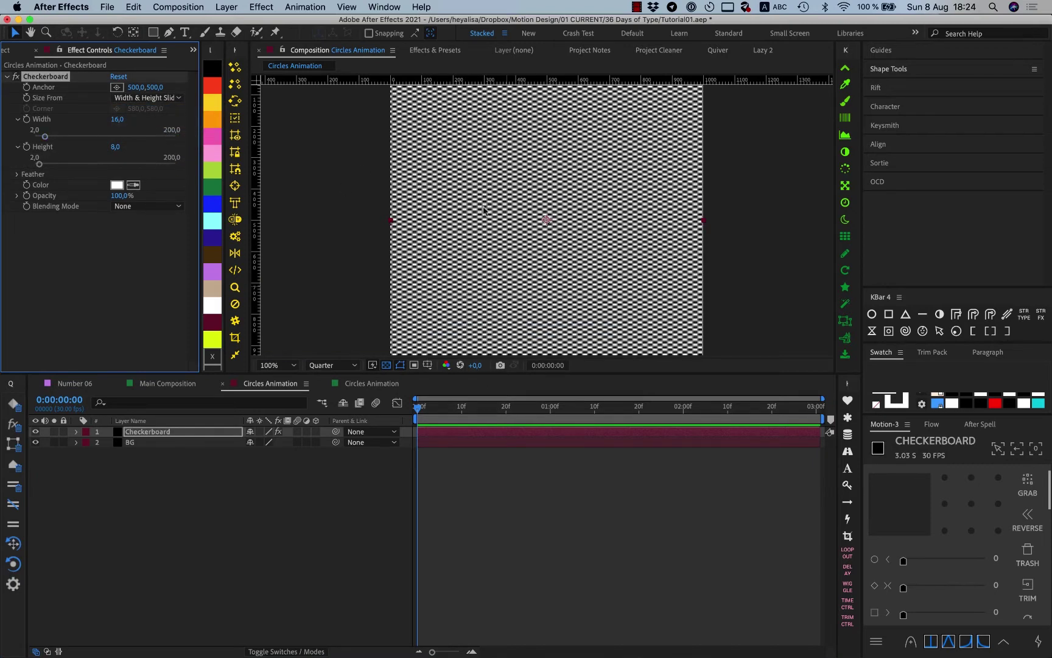
Examine how the Checkerboard Anchor, Width and Height keyframes animate the pattern in the finished Circles Animation precomp.
click(362, 383)
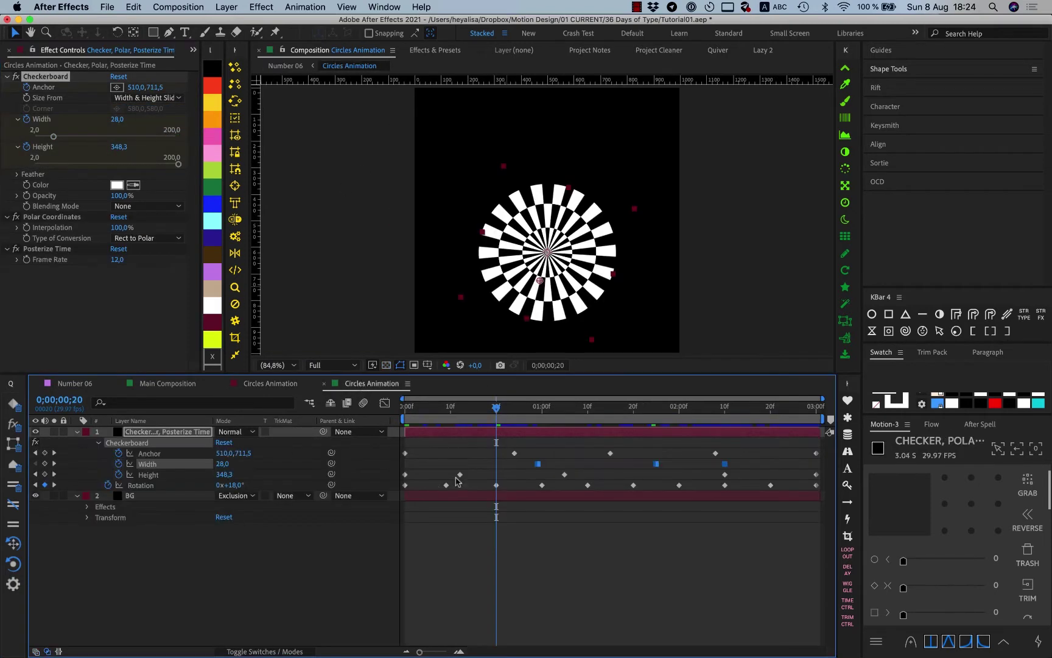
click(525, 449)
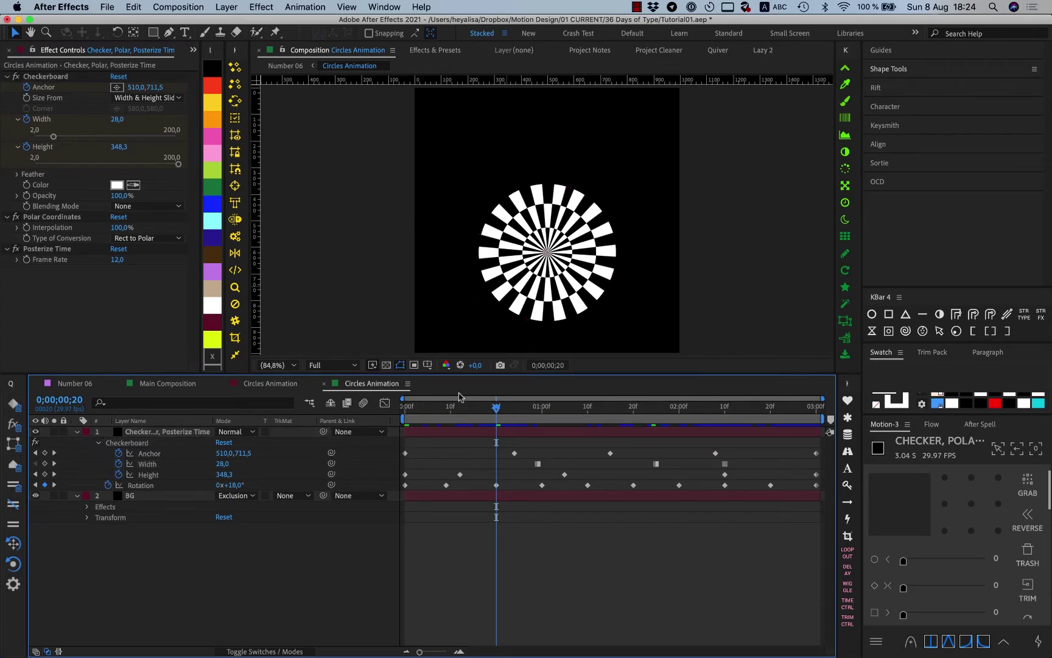
mouse_move(496, 406)
mouse_down()
mouse_move(688, 415)
mouse_move(436, 414)
mouse_move(786, 414)
mouse_move(737, 424)
mouse_move(404, 414)
mouse_move(816, 414)
mouse_move(482, 420)
mouse_up()
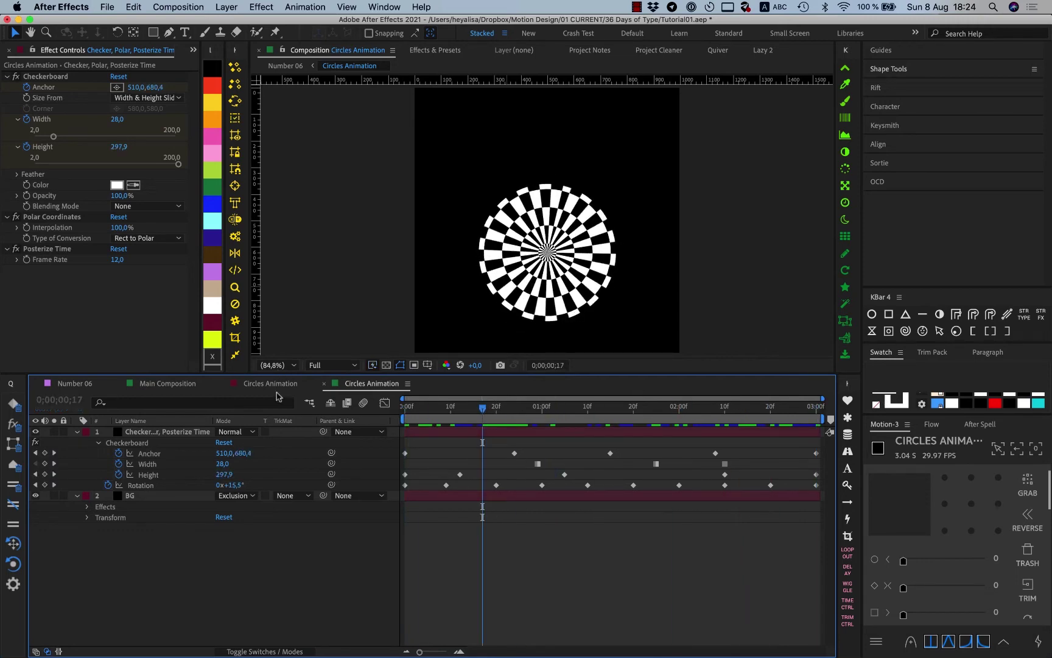
click(149, 464)
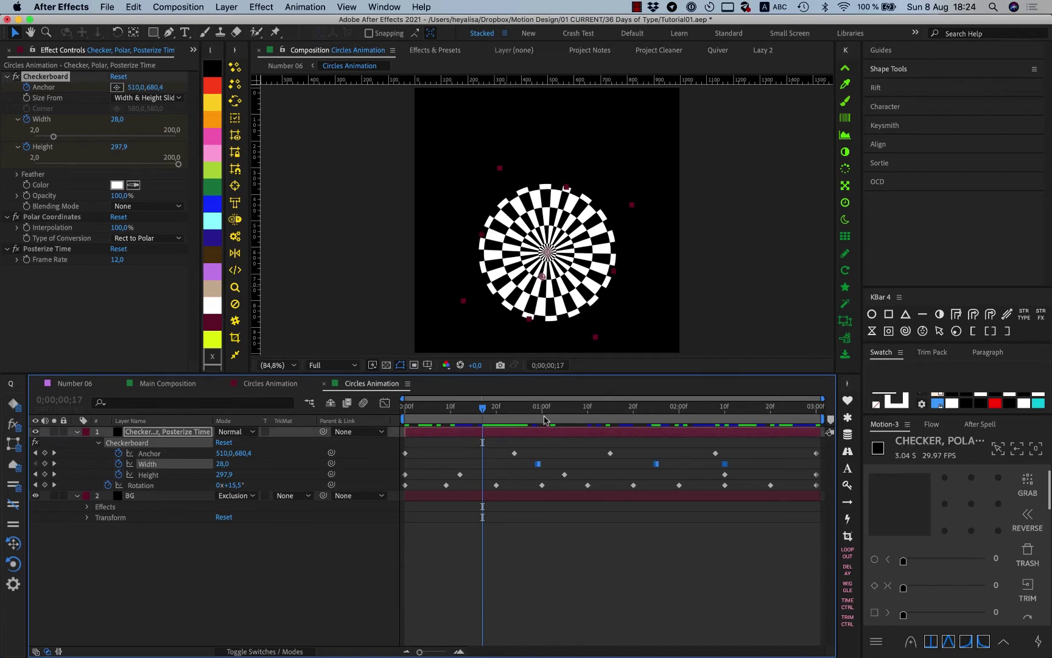
drag(546, 420, 460, 450)
key(space)
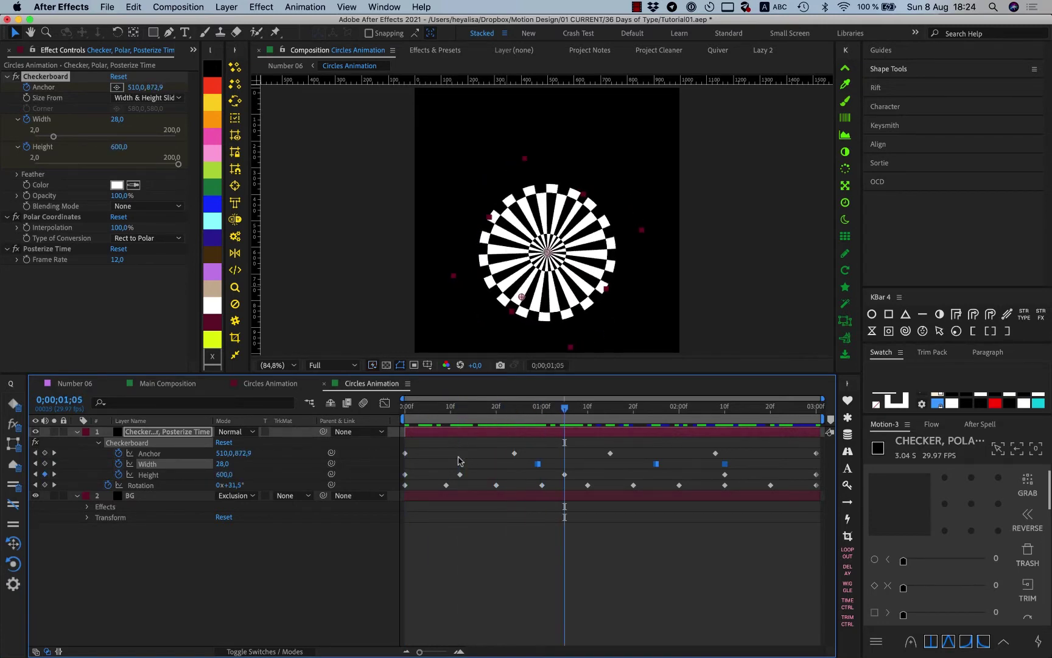
key(space)
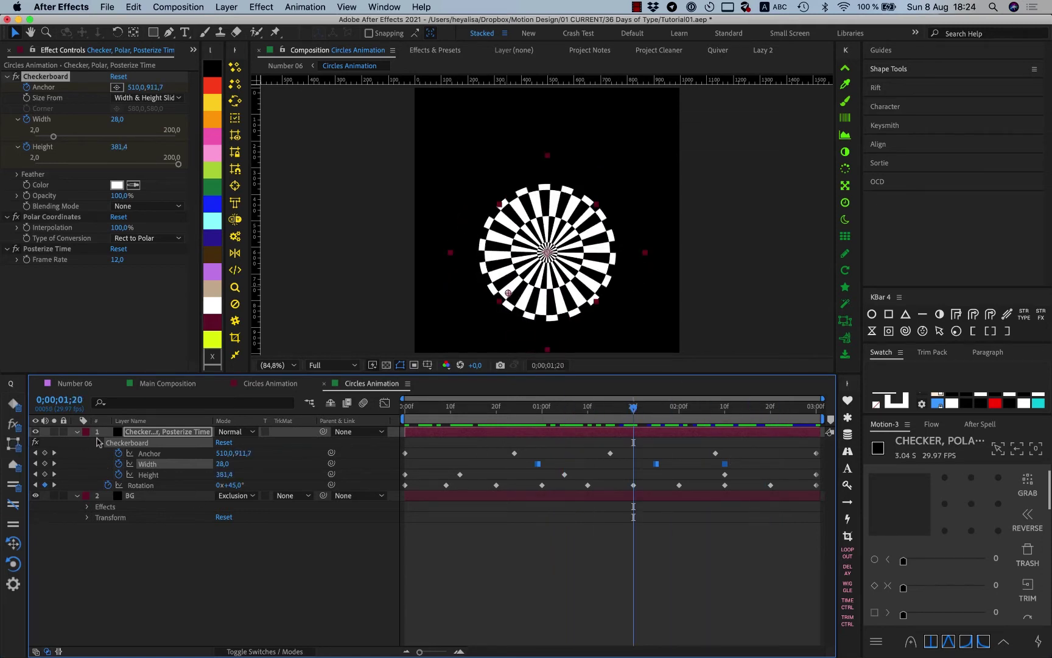
Turn off Posterize Time and Polar Coordinates on the finished checkerboard layer and examine its Anchor and Width keyframes.
click(15, 248)
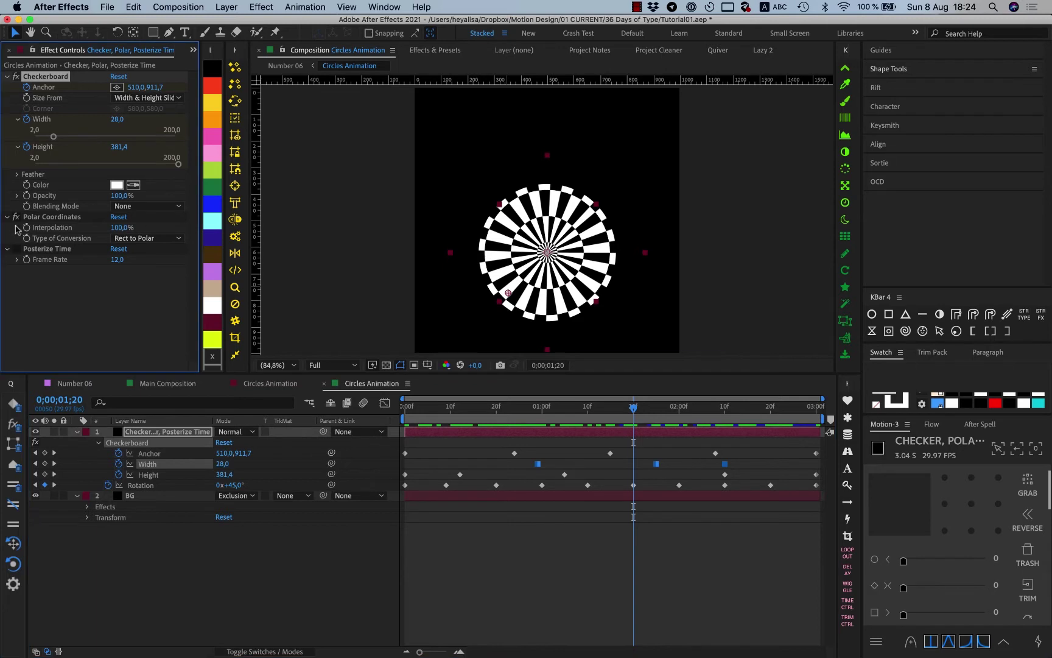
click(14, 216)
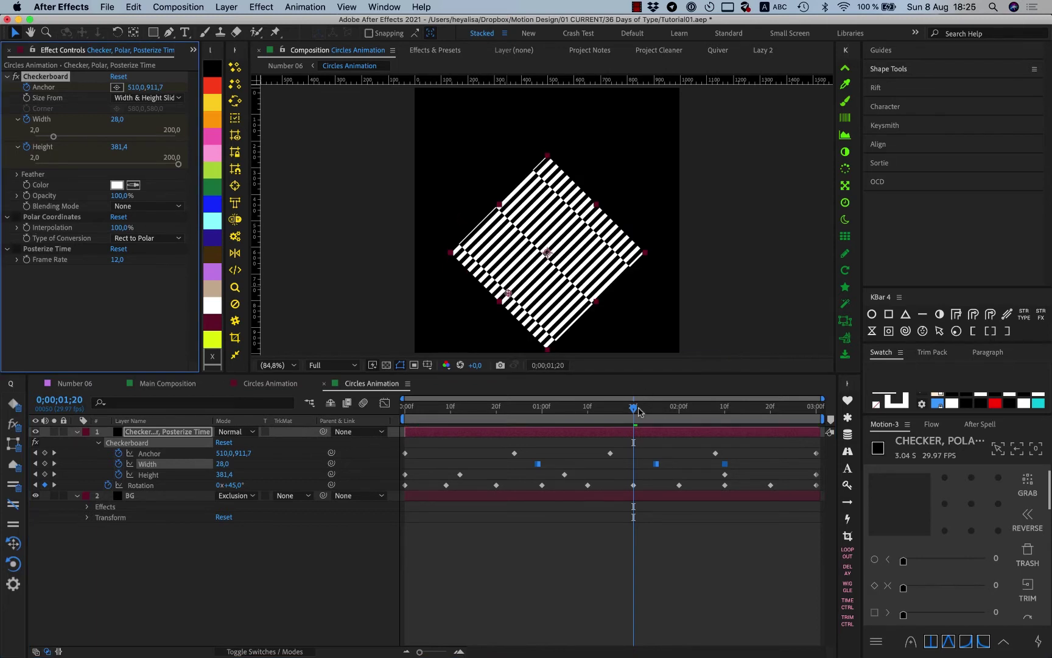
drag(641, 412, 542, 410)
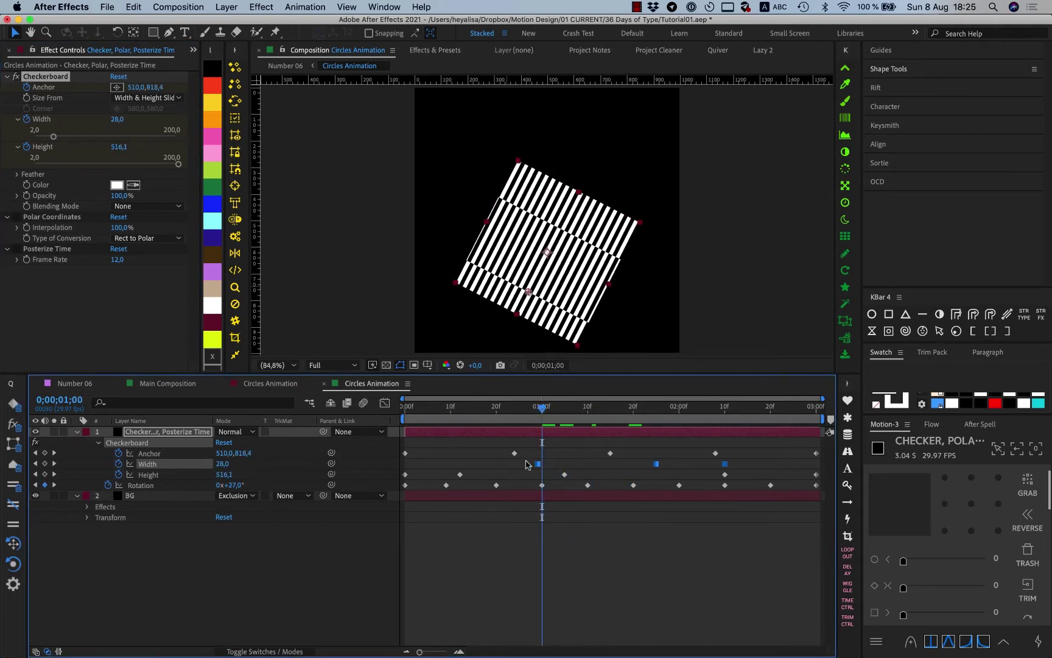
drag(517, 460, 782, 463)
drag(492, 443, 380, 463)
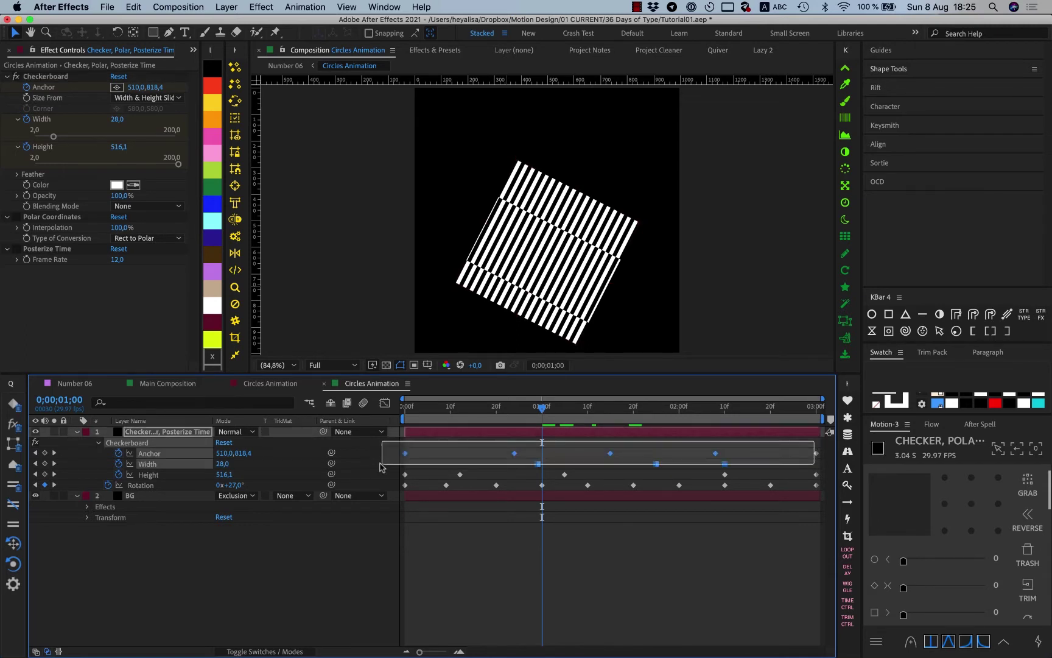
click(616, 455)
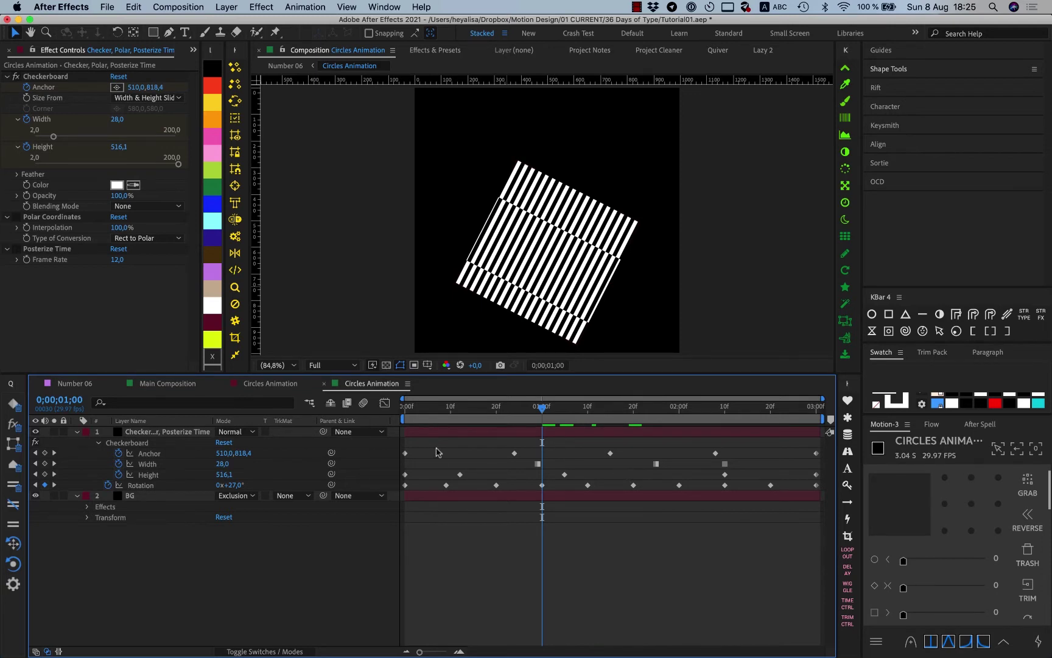
Try moving the finished layer's Checkerboard anchor to about 396, 787 at the first frame, and undo the move.
drag(428, 406, 385, 403)
click(405, 454)
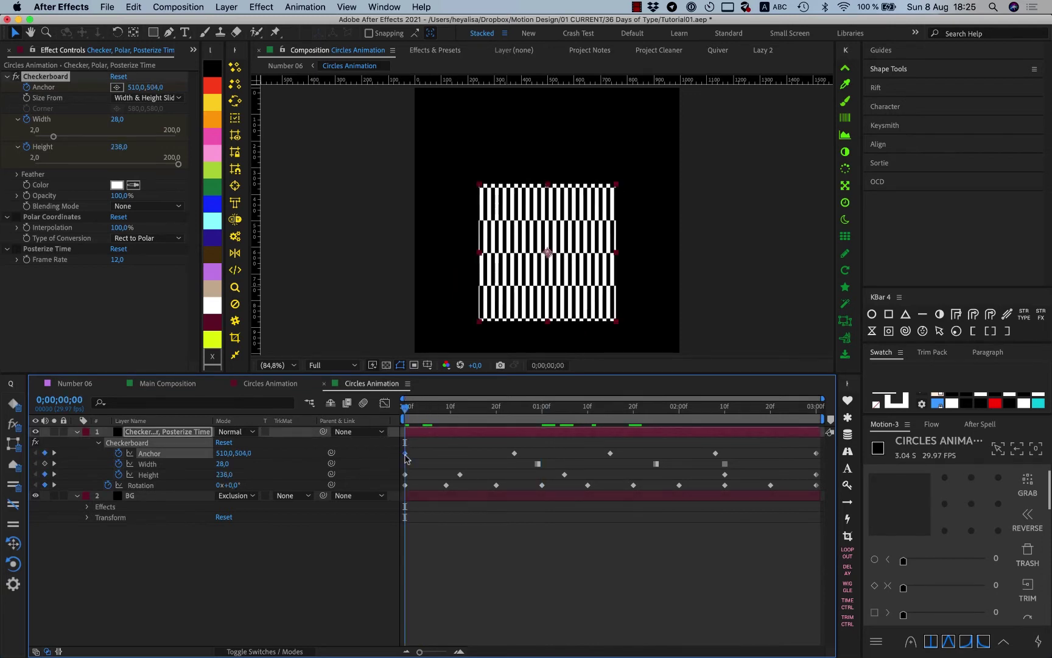
drag(548, 253, 534, 292)
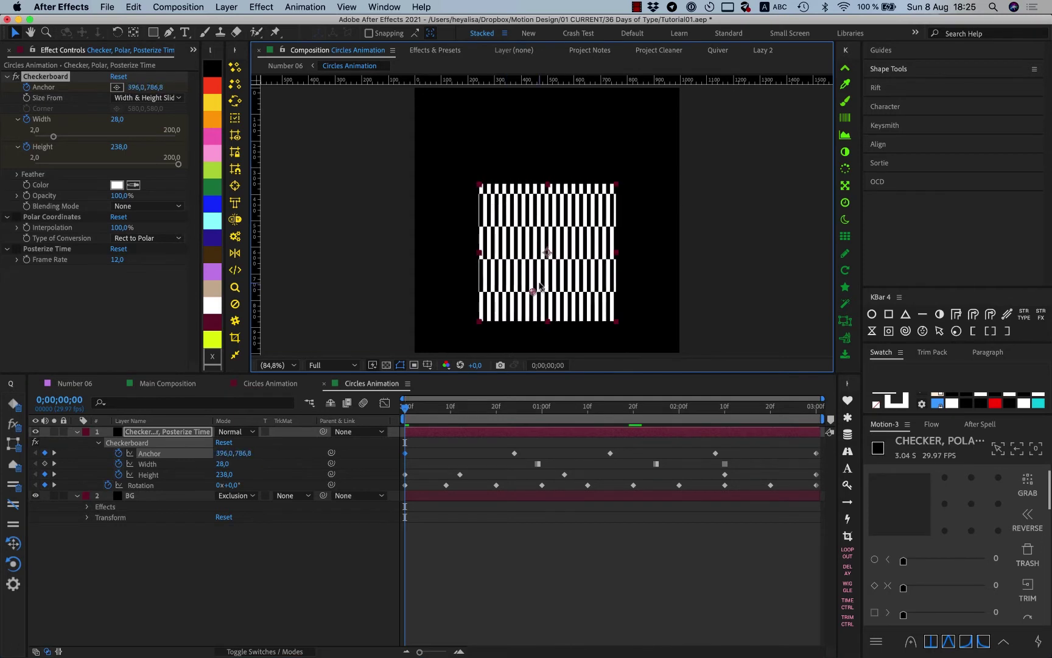
key(super+z)
click(465, 438)
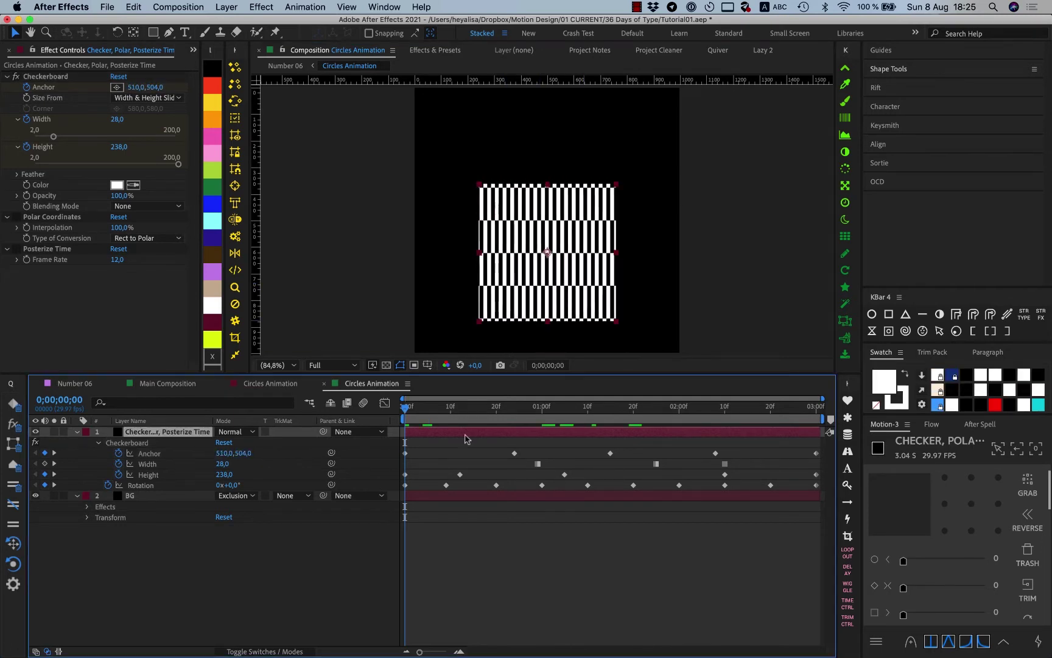
Play and scrub the finished checkerboard layer from start to end to examine its Rotation keyframes.
click(172, 486)
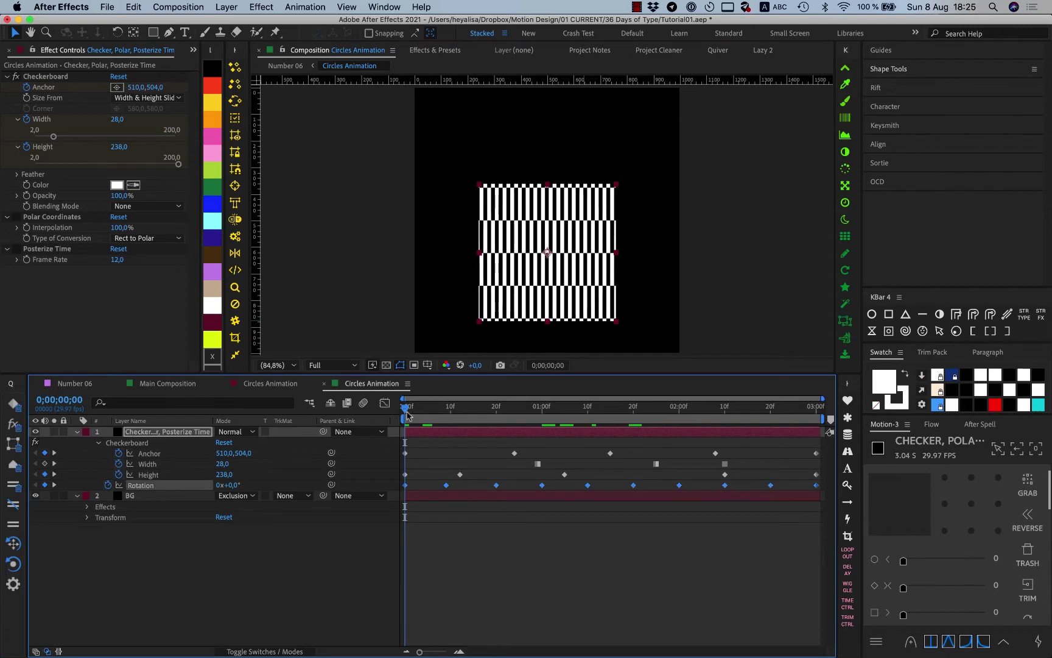
drag(406, 411, 410, 407)
key(space)
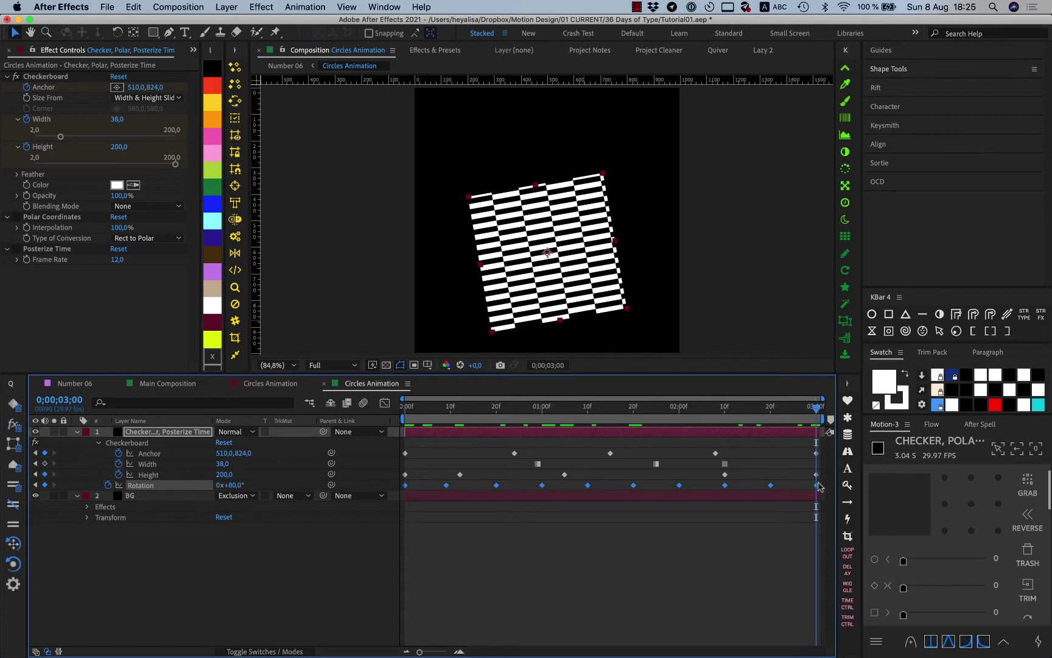
key(space)
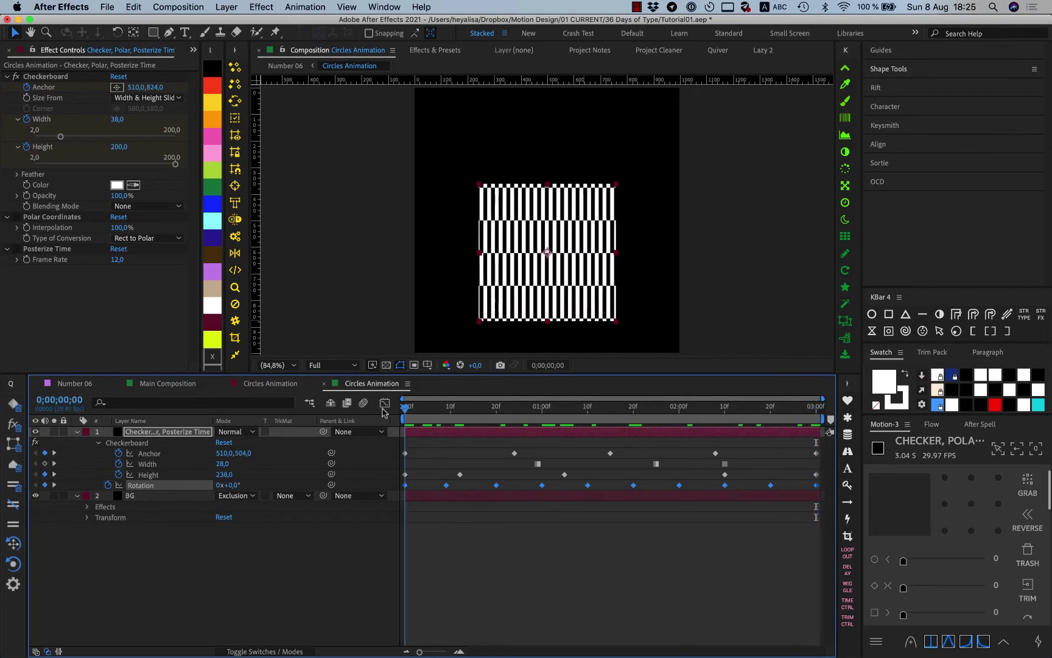
drag(420, 406, 859, 413)
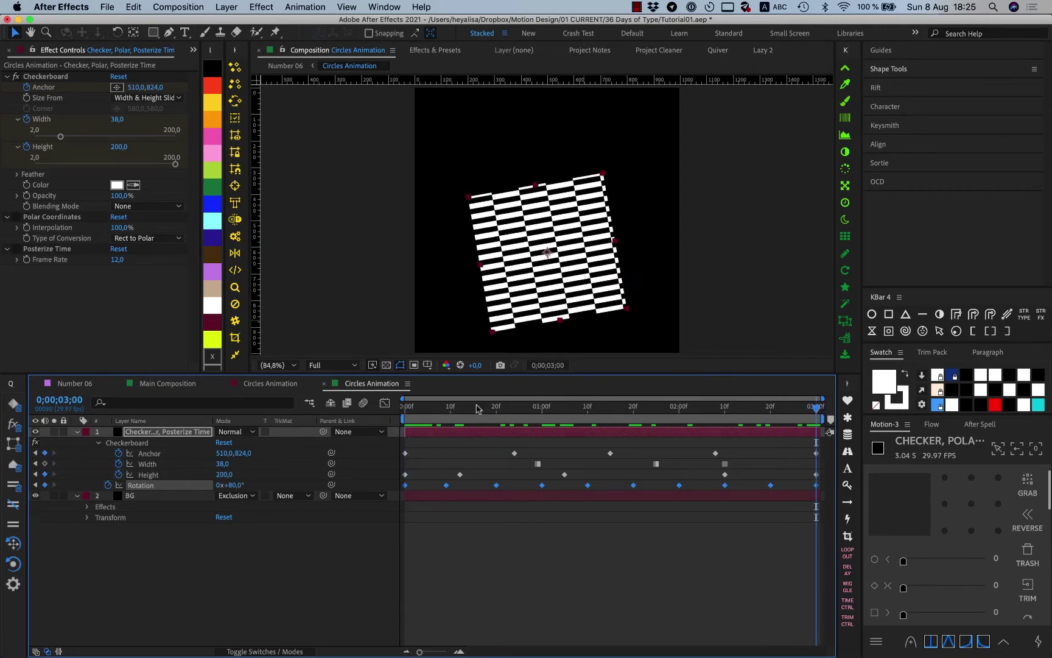
drag(478, 408, 565, 419)
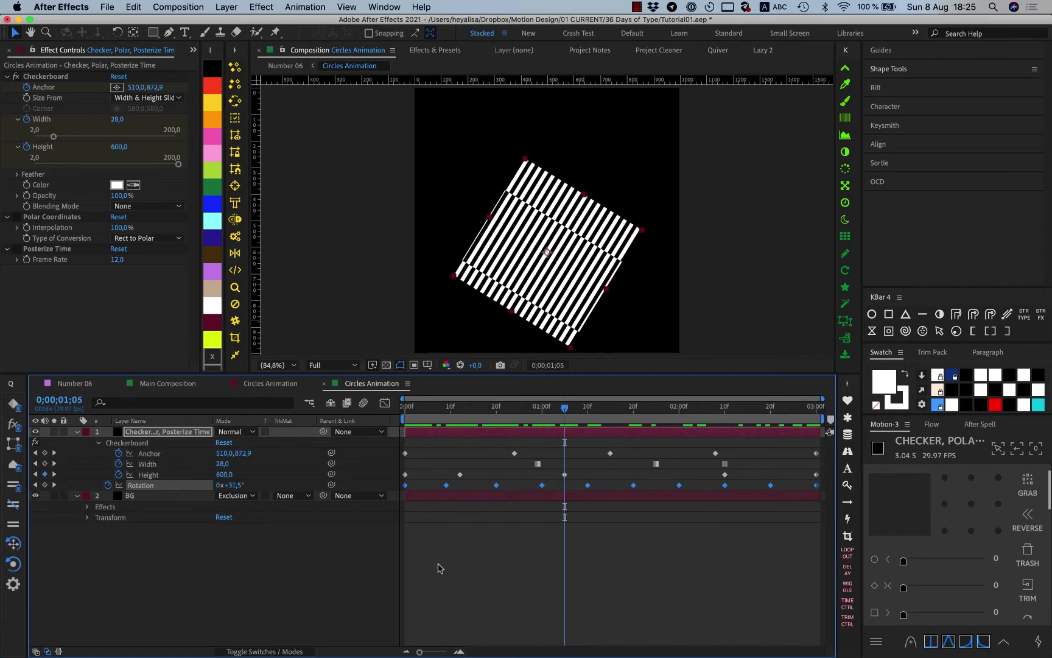
Copy the finished layer's Checkerboard Anchor, Width and Height keyframes and its Rotation keyframes onto the new Checkerboard layer at the first frame.
click(440, 569)
click(284, 385)
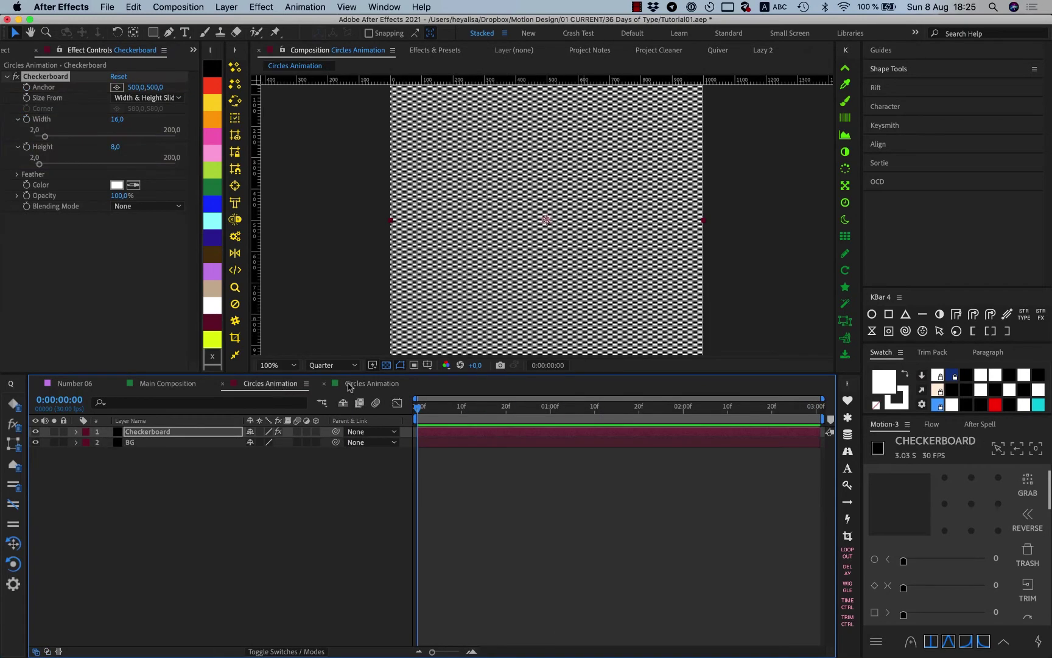
click(349, 385)
click(171, 458)
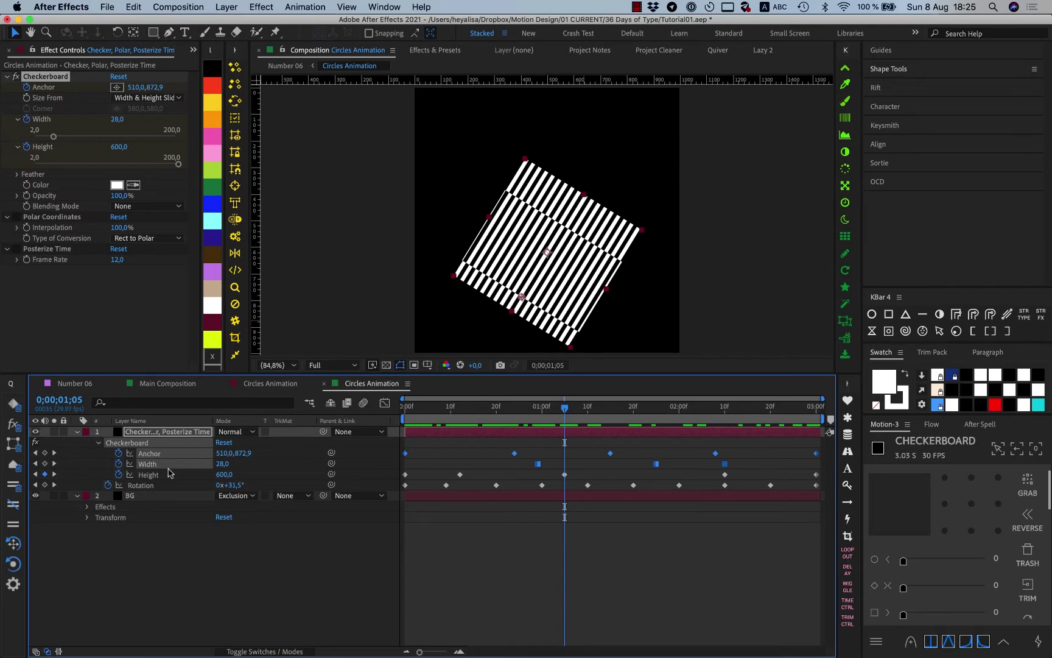
shift+click(170, 472)
click(271, 382)
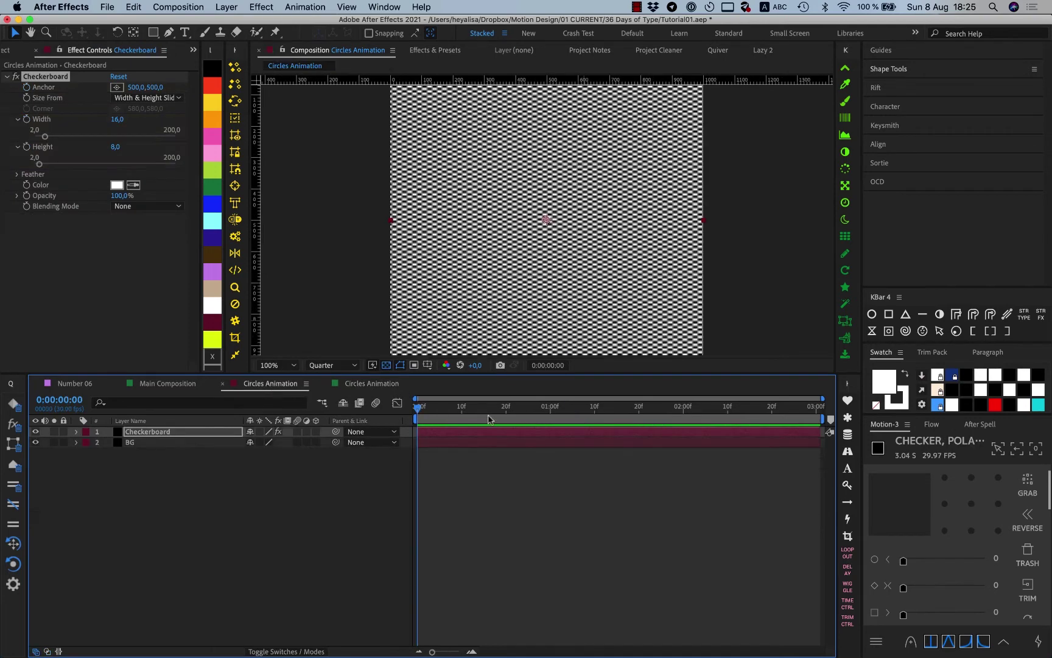
key(e)
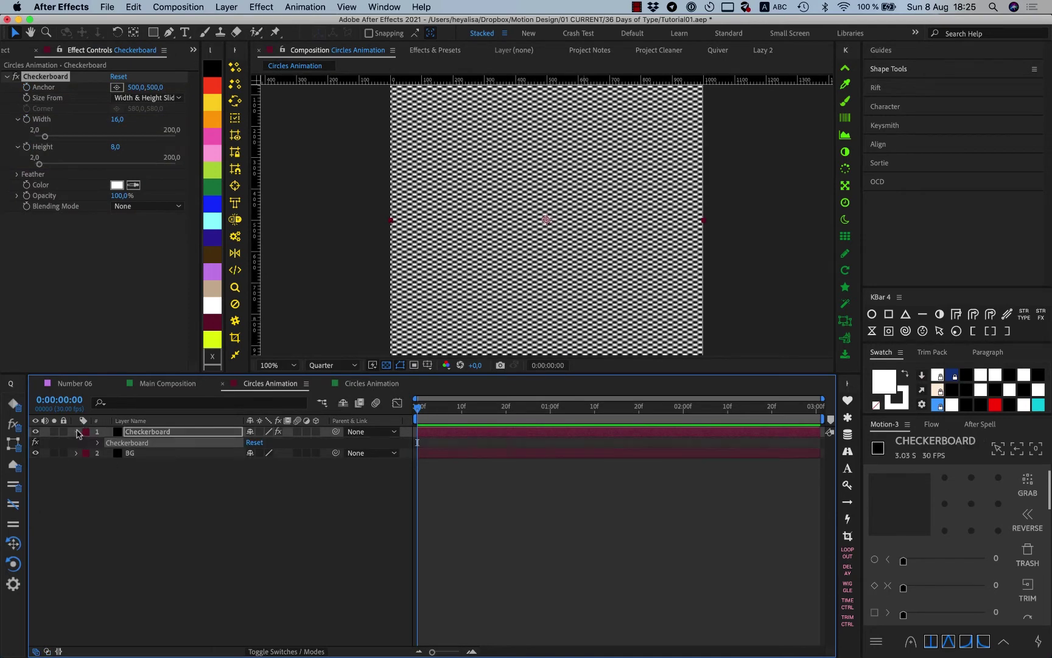
click(95, 443)
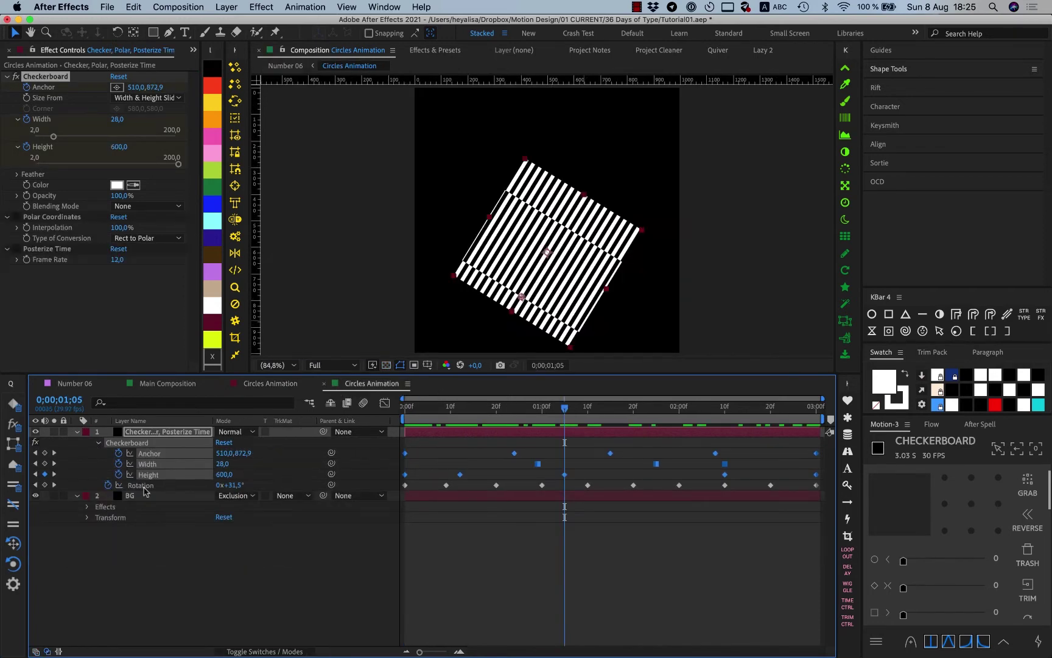
click(143, 490)
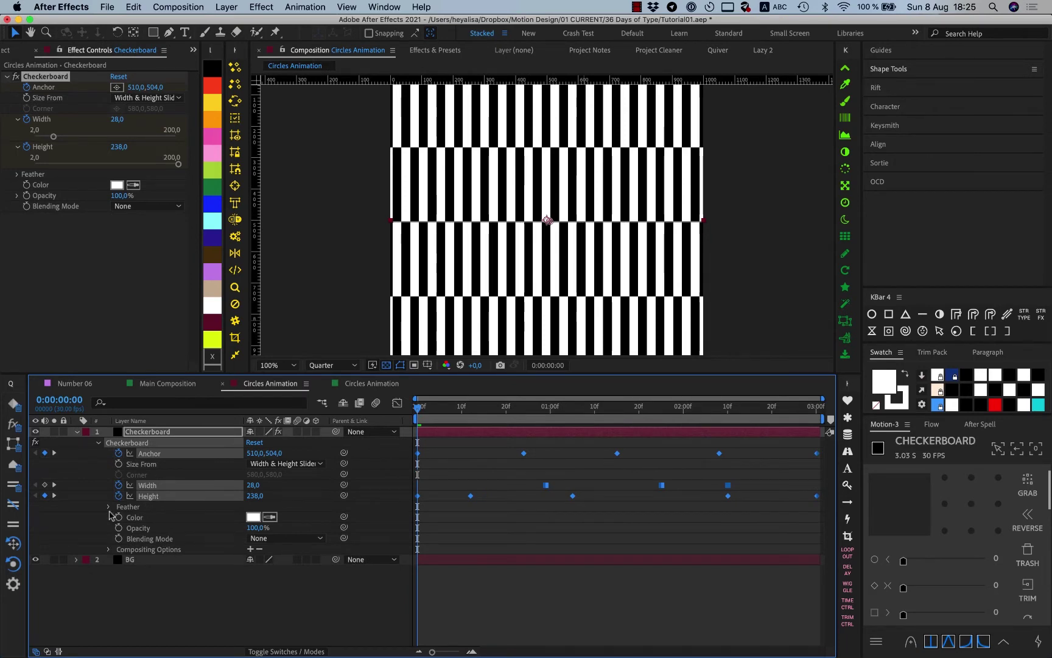
key(r)
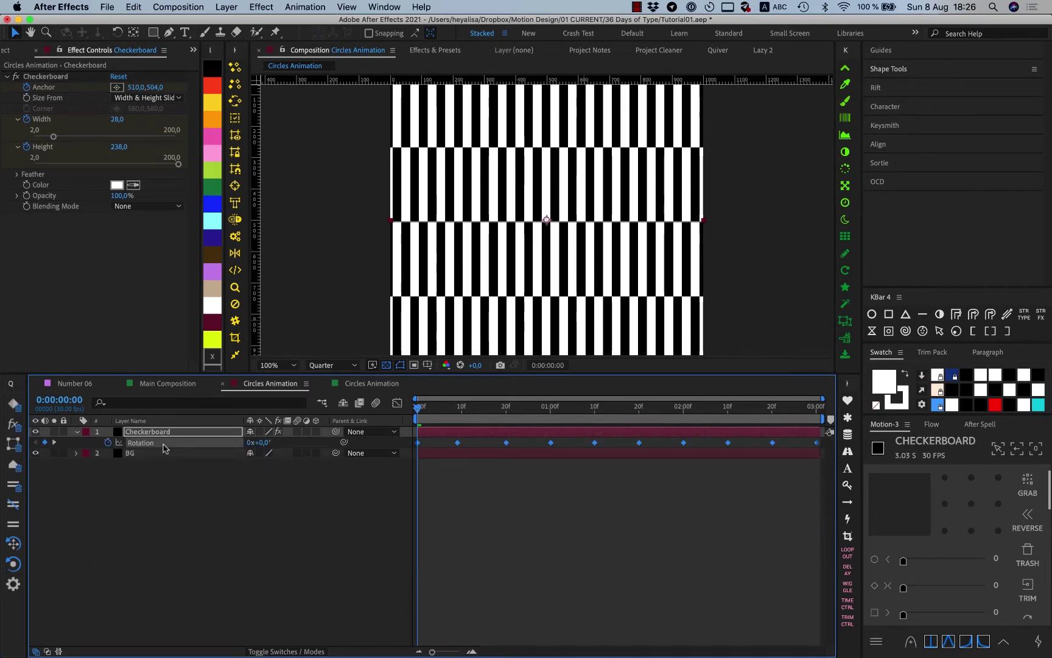
Apply Polar Coordinates to the Checkerboard layer with conversion Rect to Polar and Interpolation 100%.
click(165, 432)
key(ctrl+space)
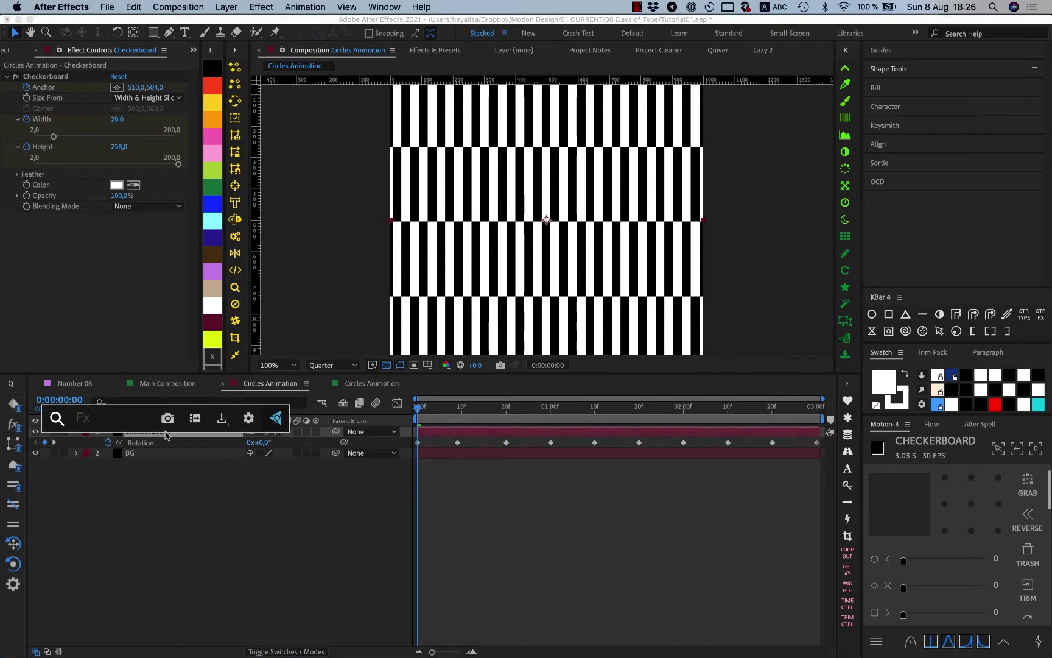
text(polar)
key(Return)
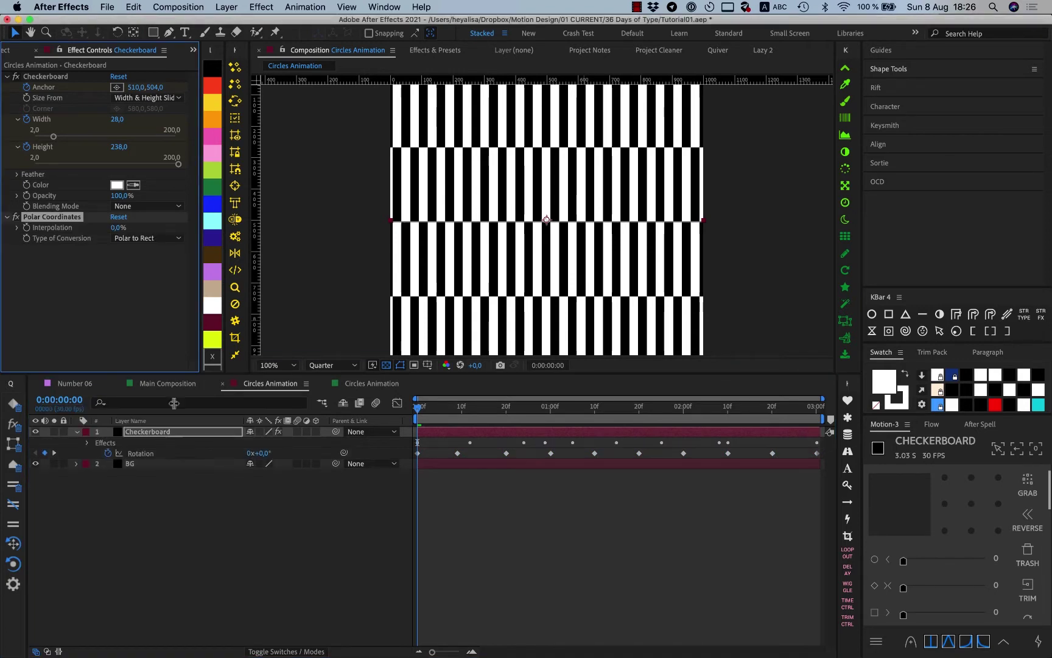
click(135, 237)
click(142, 244)
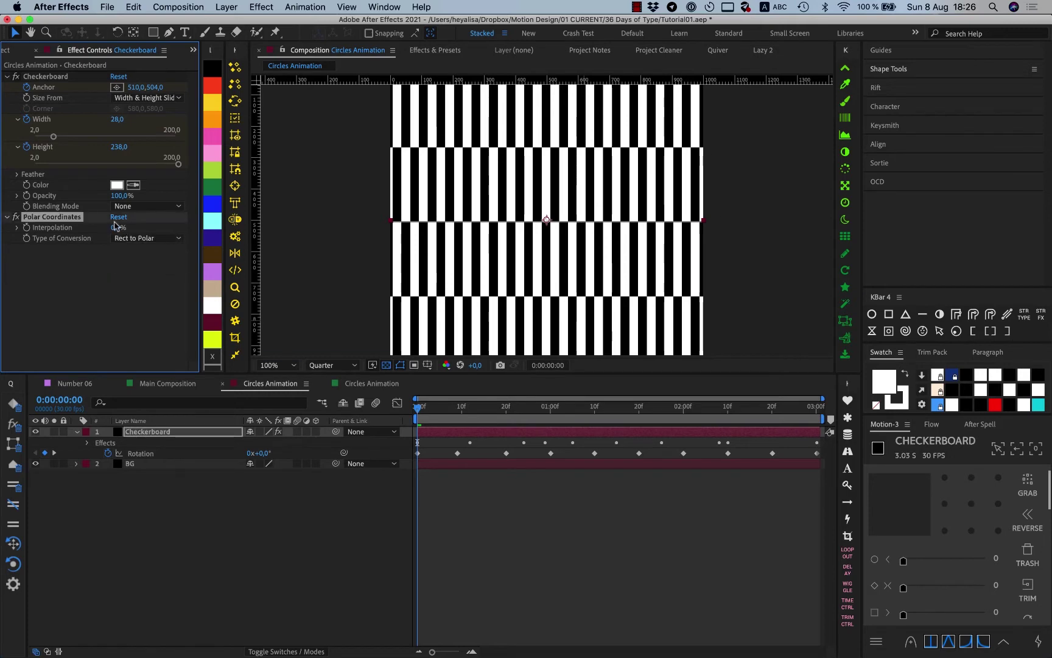
drag(115, 225, 422, 207)
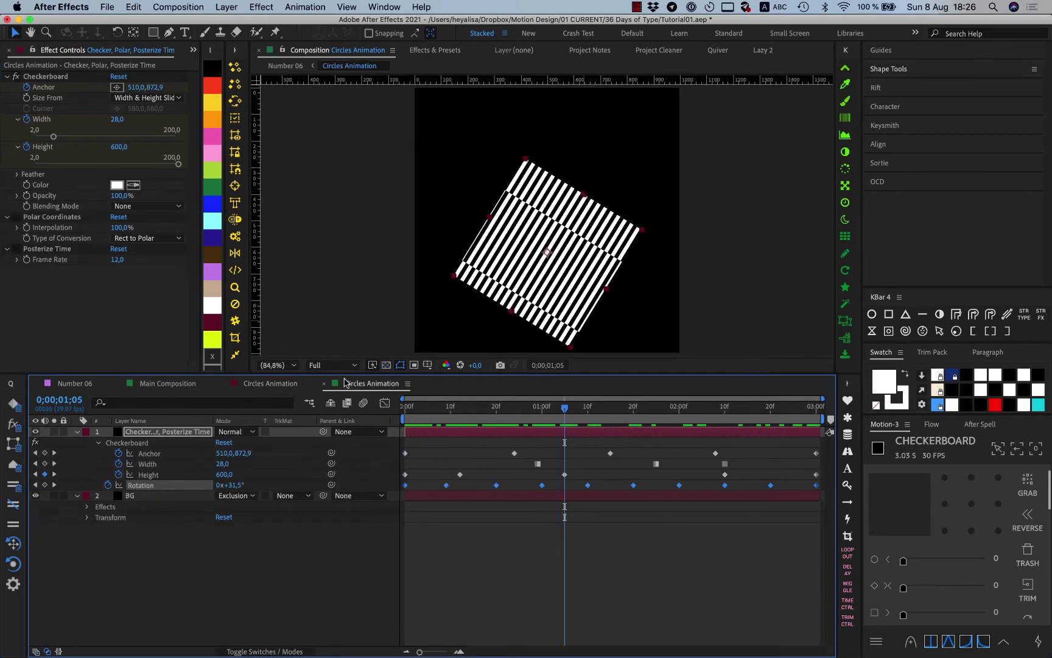
Review the finished layer's effects and add Posterize Time to the new Checkerboard layer with a Frame Rate of 12.
key(e)
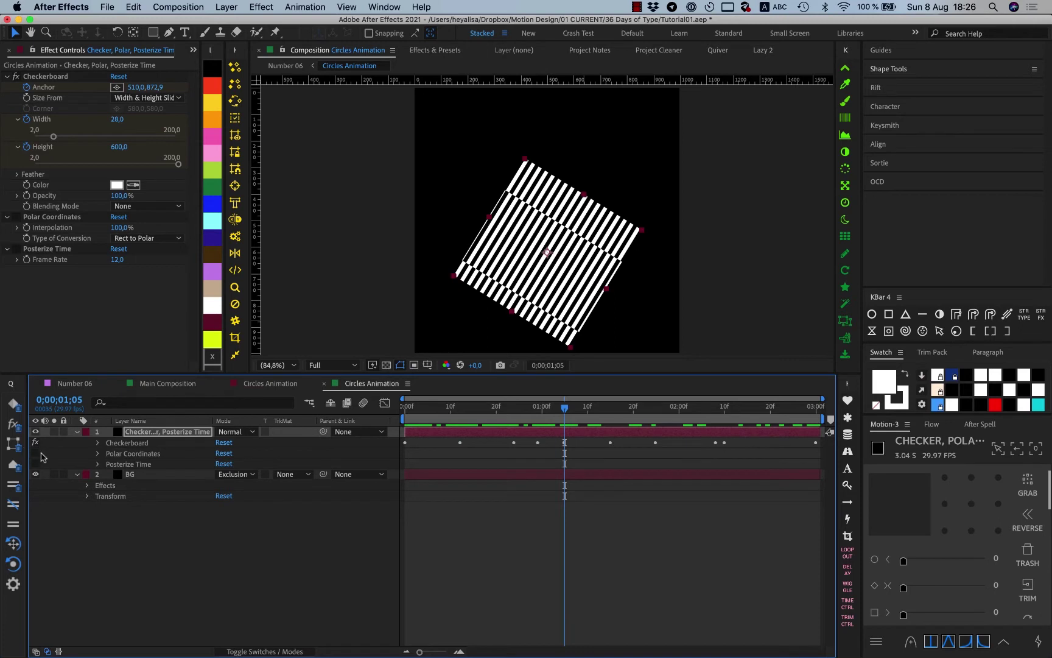
click(41, 457)
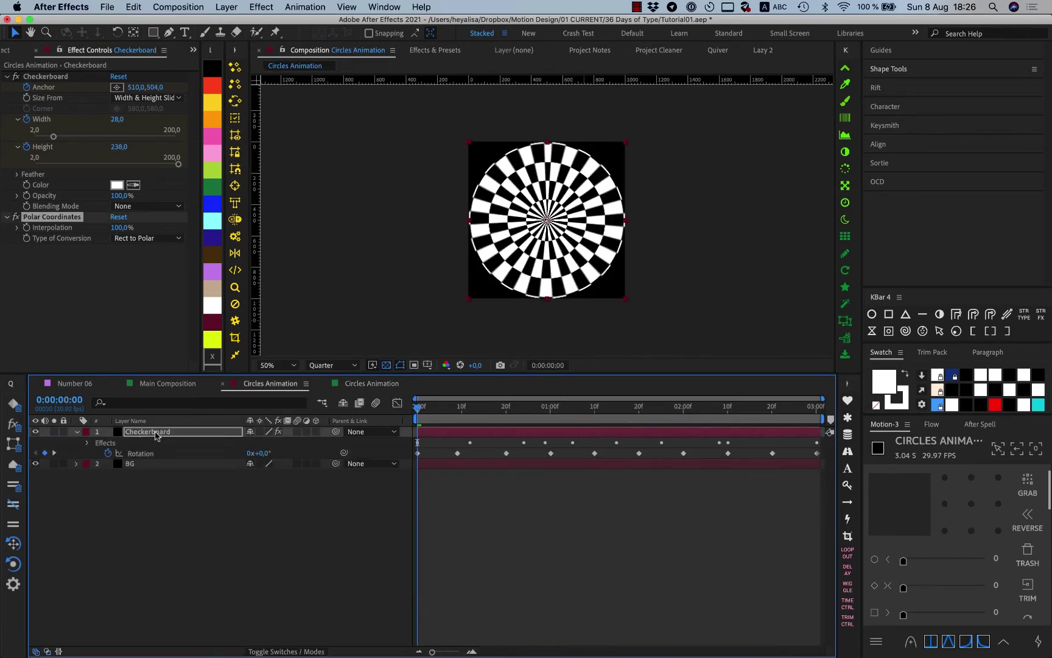
key(ctrl+space)
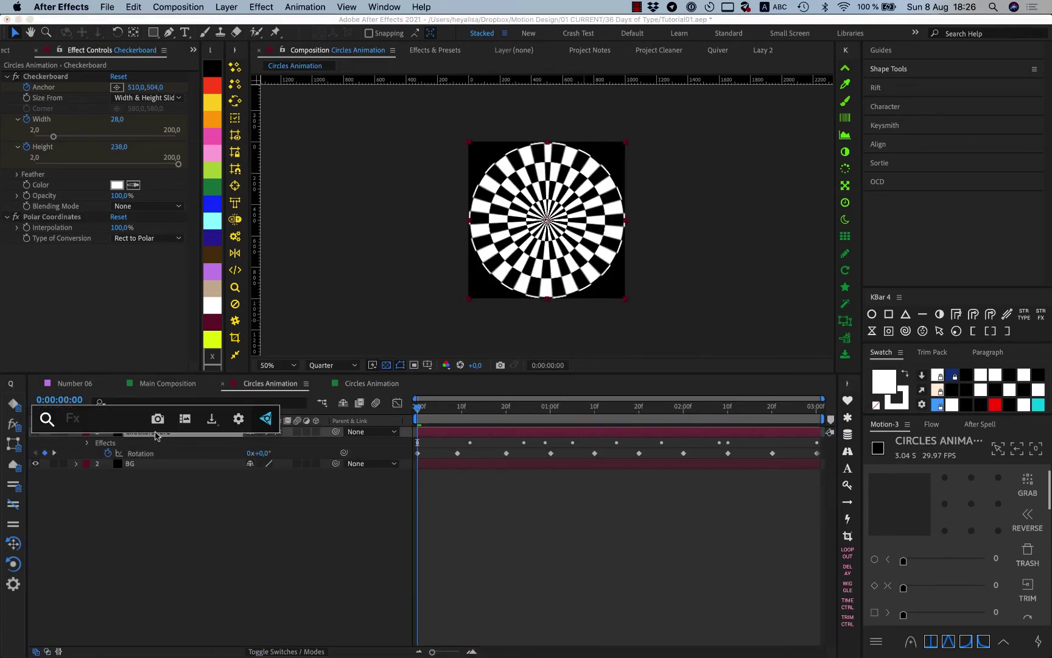
text(poste)
key(Return)
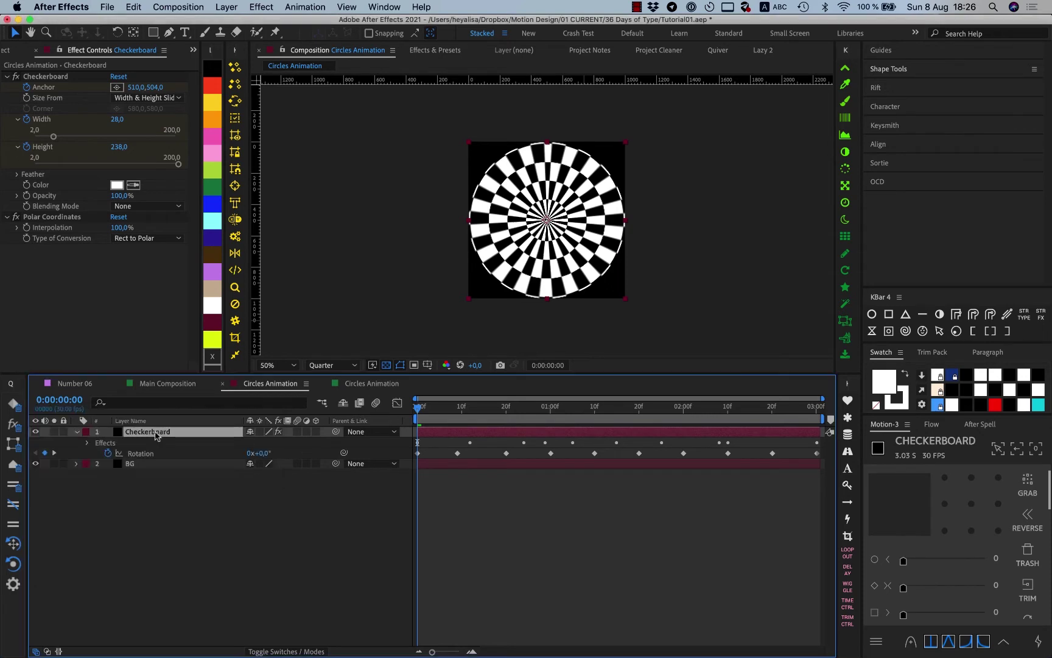
click(119, 260)
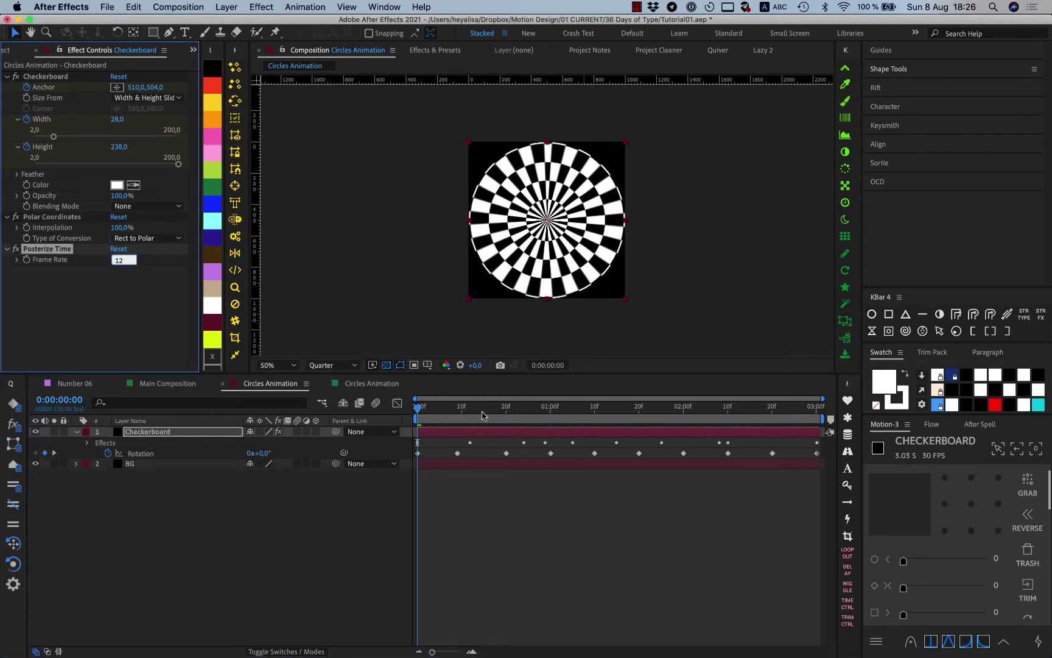
text(12)
key(Return)
Play the animation with Posterize Time on and off to compare the motion, and turn the effect back on.
key(space)
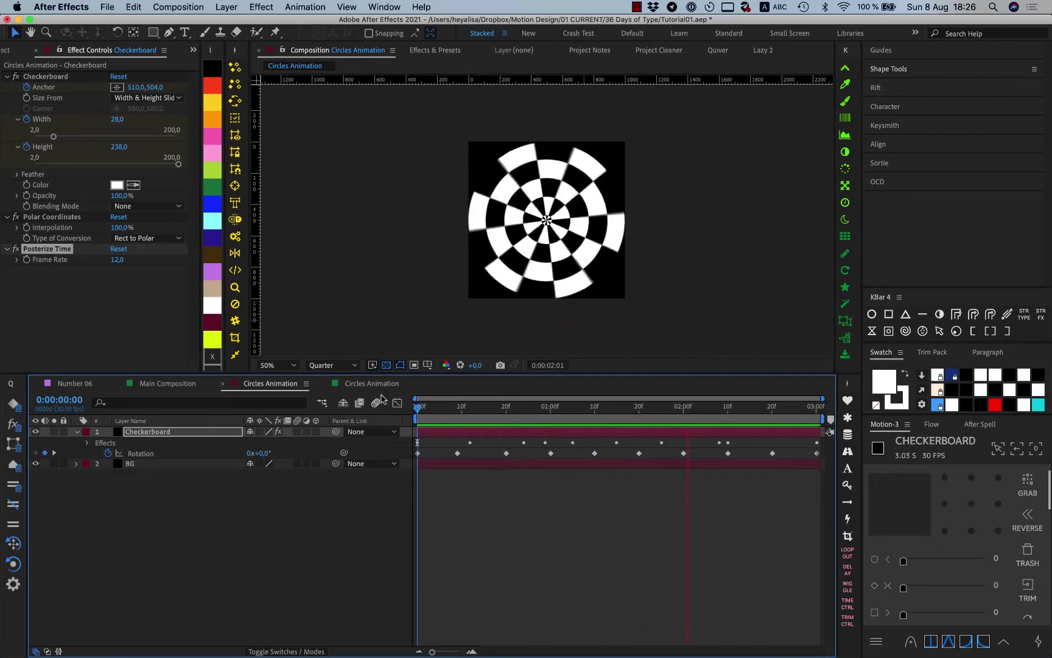
key(space)
click(415, 407)
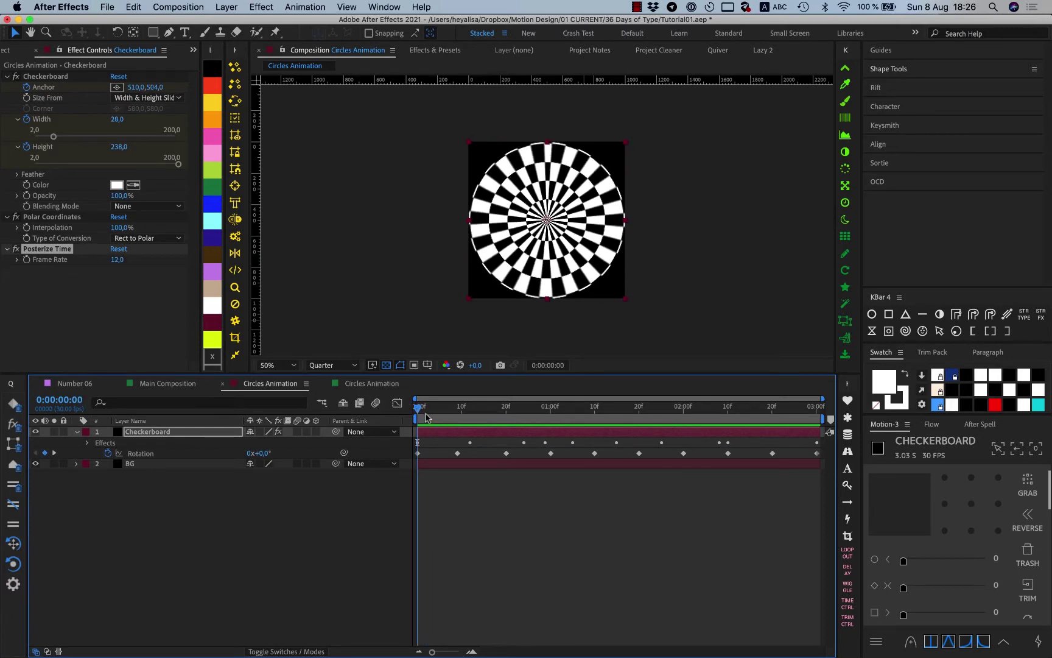
click(16, 246)
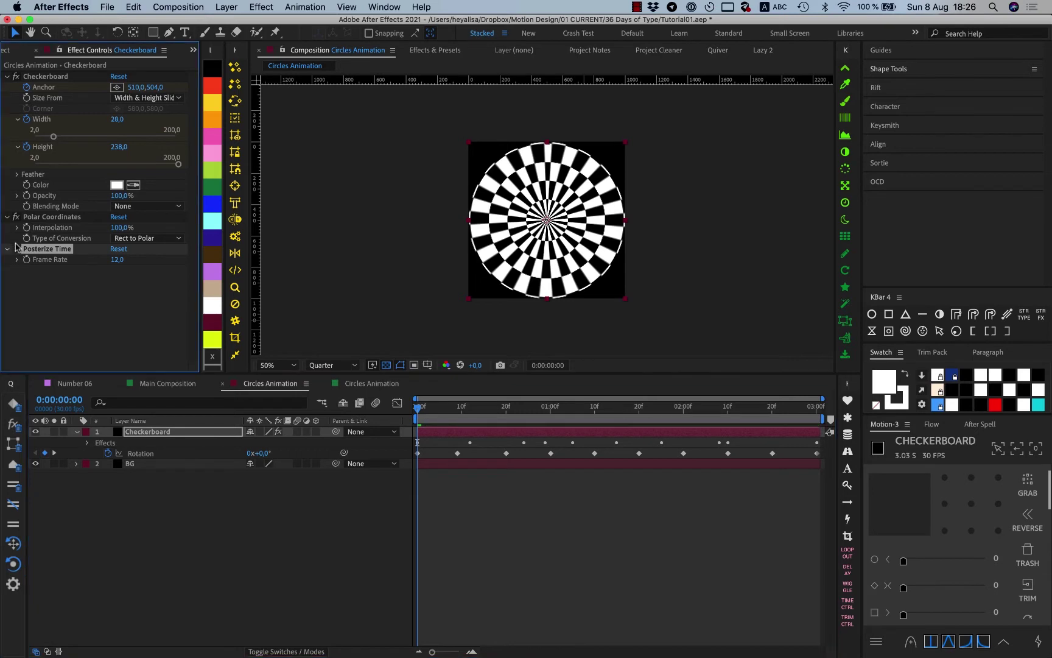
key(space)
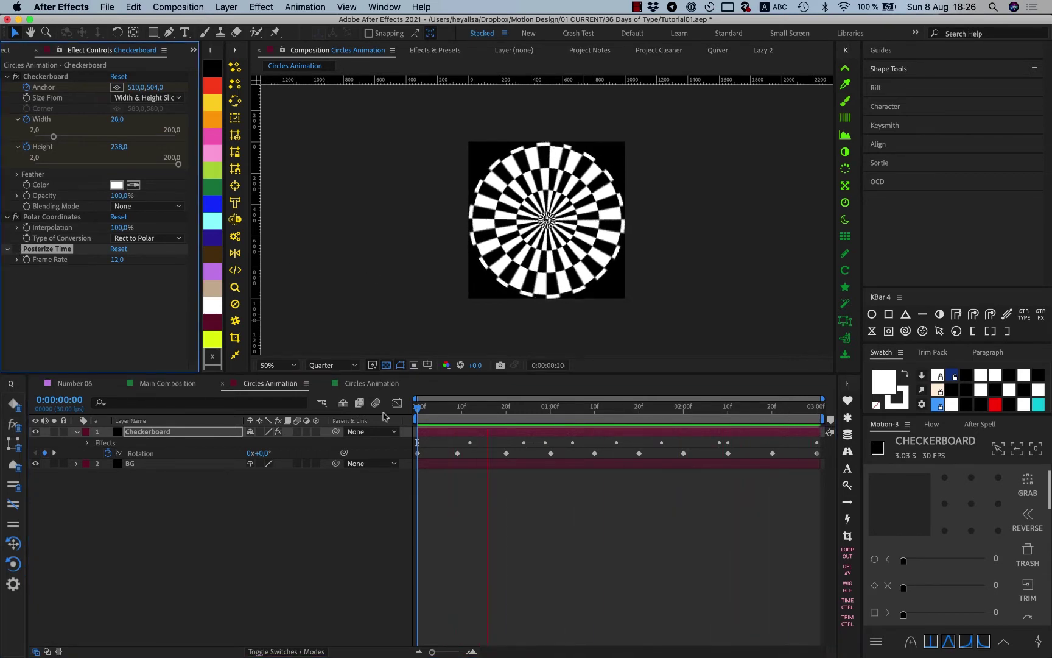
drag(449, 406, 489, 409)
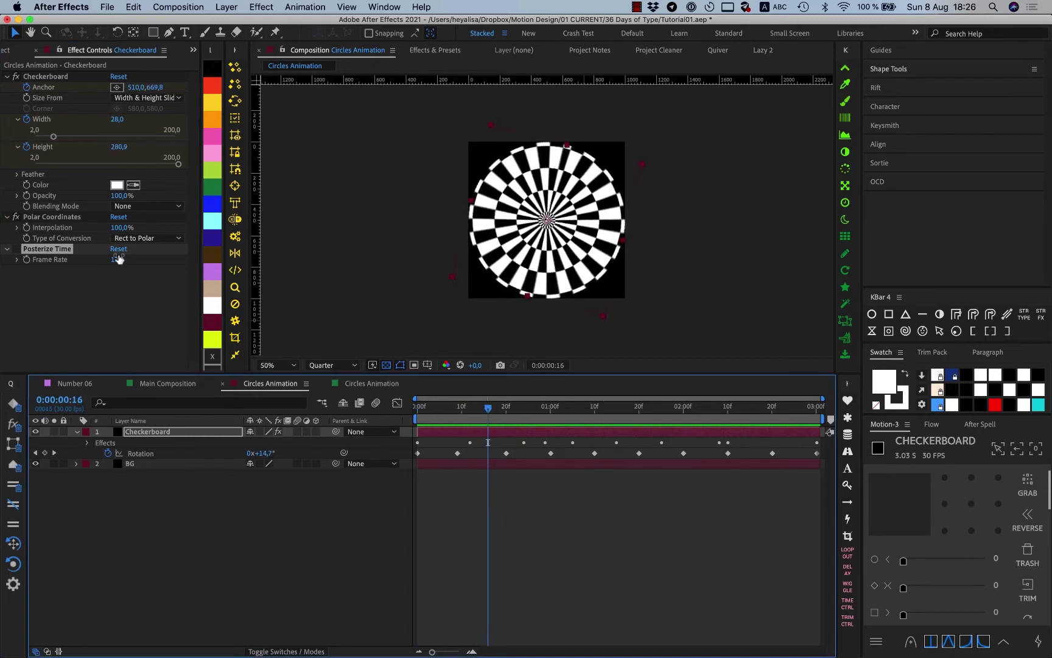
click(18, 248)
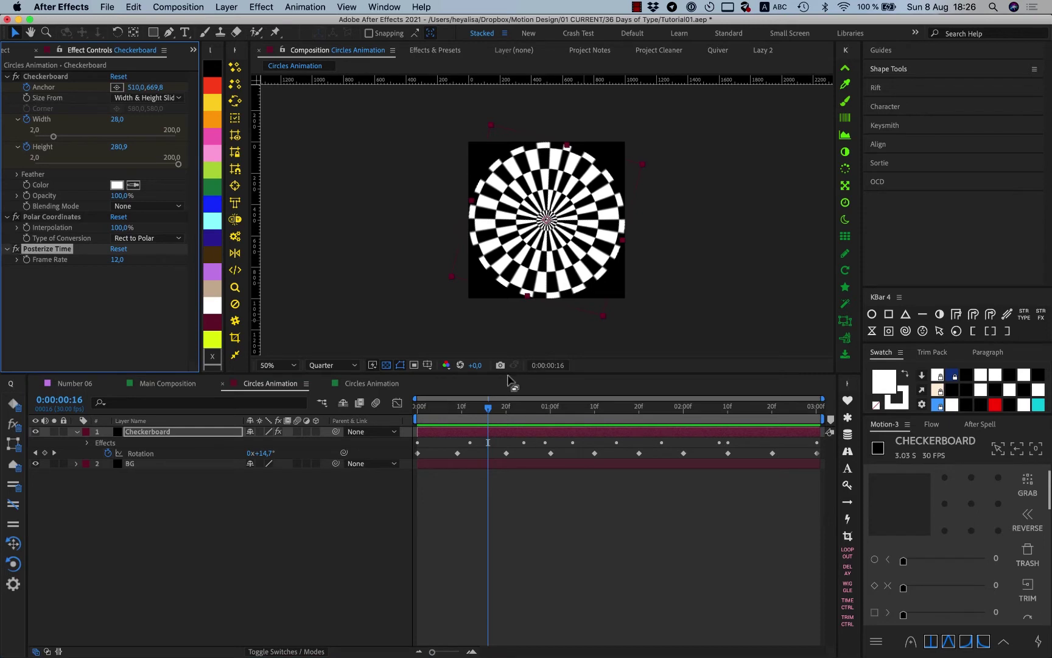
Step frame by frame from 0:16 to 0:25 and scrub on to about 1:22 to examine the posterized motion.
key(Page_Down)
key(Page_Down)
key(Page_Down)
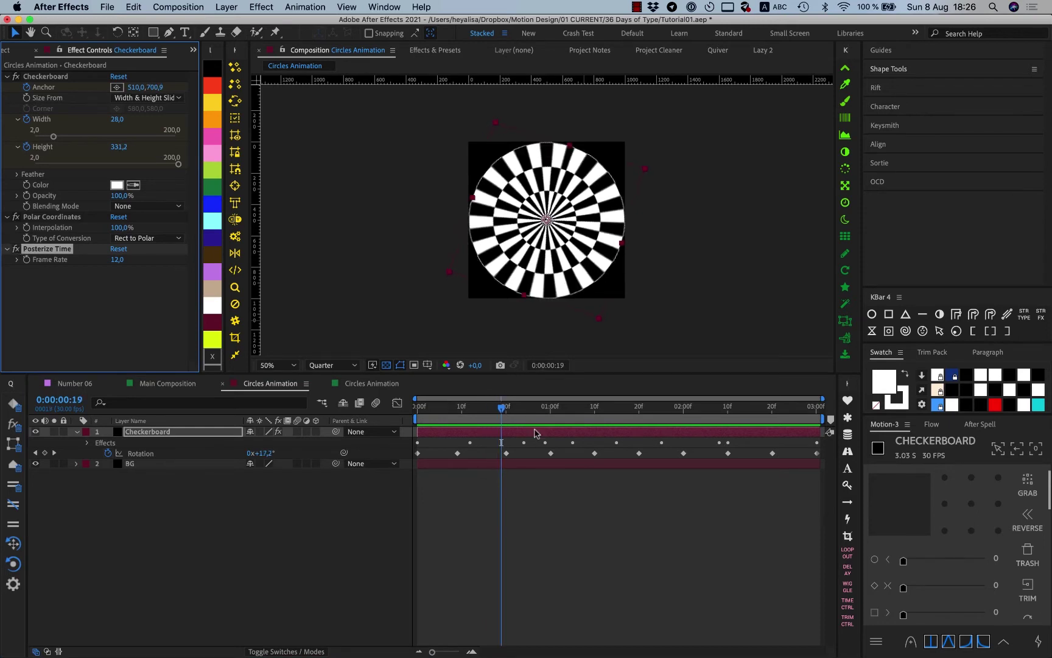
key(Page_Down)
key(Page_Down)
key(Page_Down)
key(Page_Down)
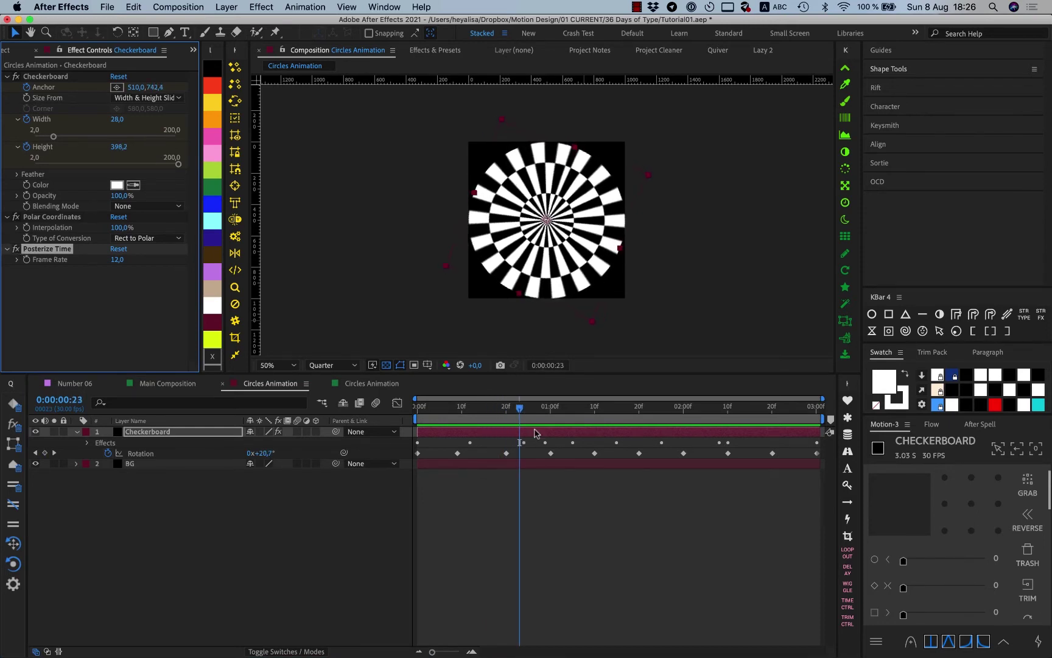
key(Page_Down)
key(Page_Down)
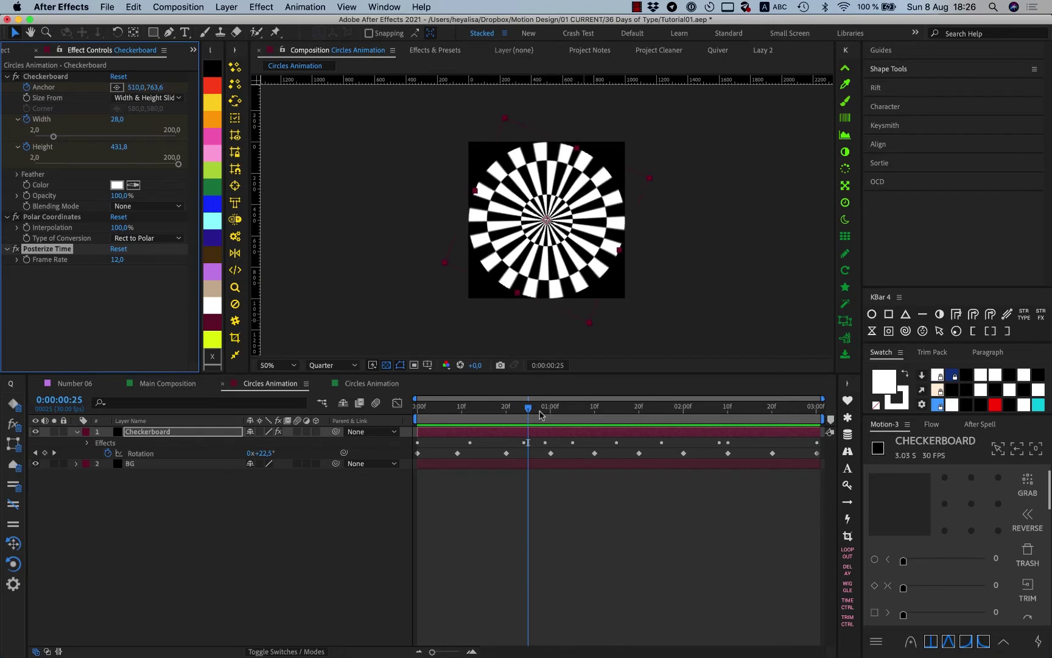
drag(539, 415, 648, 436)
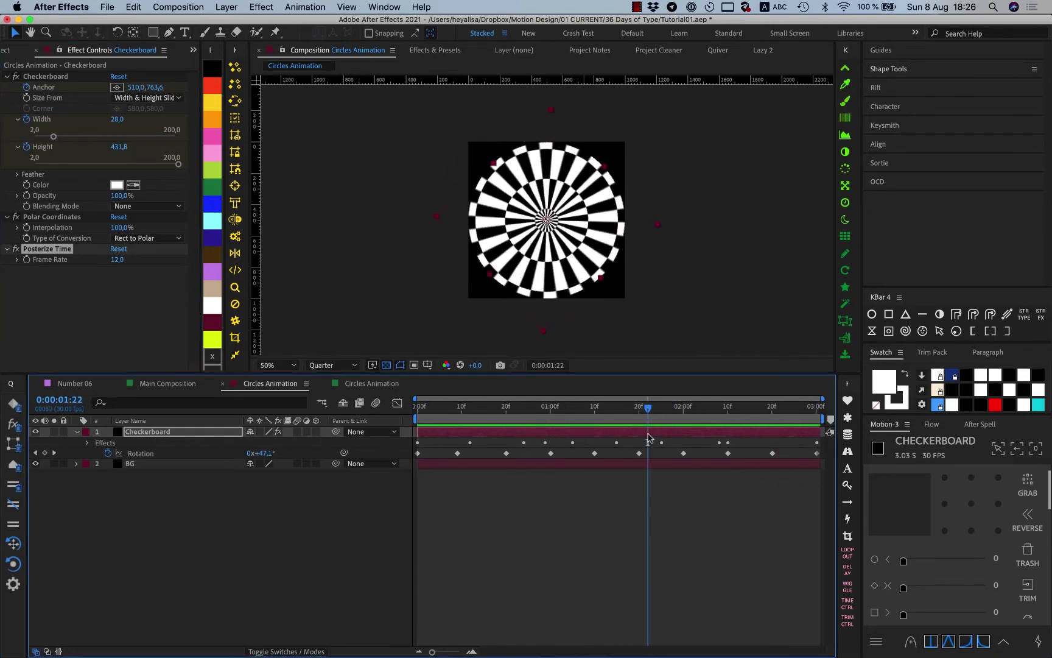
Apply Polar Coordinates to the BG layer with conversion Rect to Polar and Interpolation 100%.
click(182, 543)
click(76, 435)
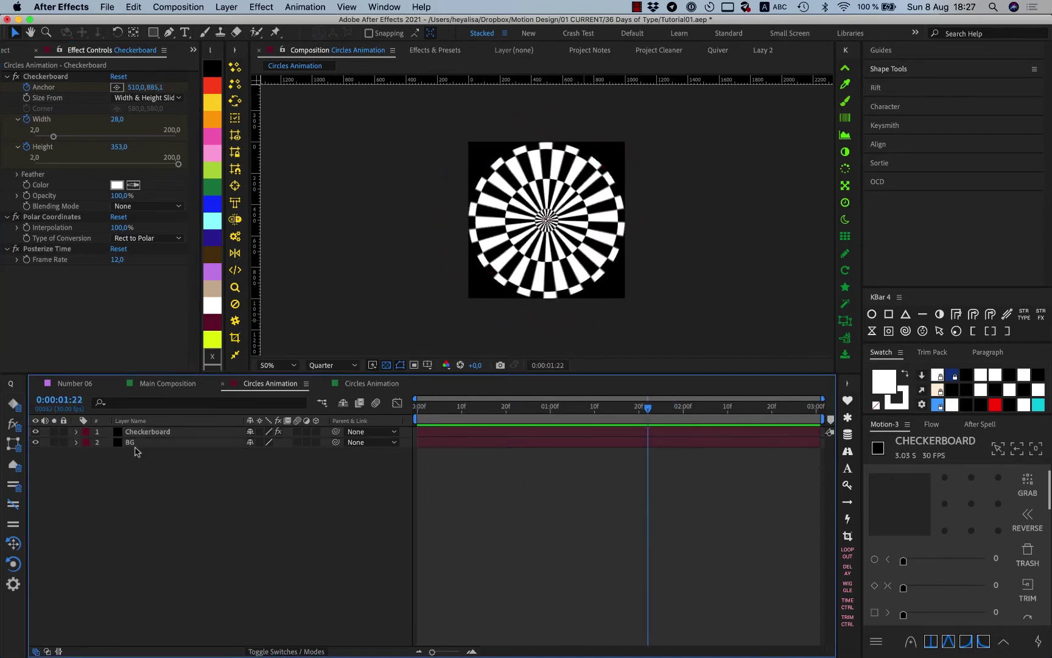
click(165, 443)
key(ctrl+space)
text(pola)
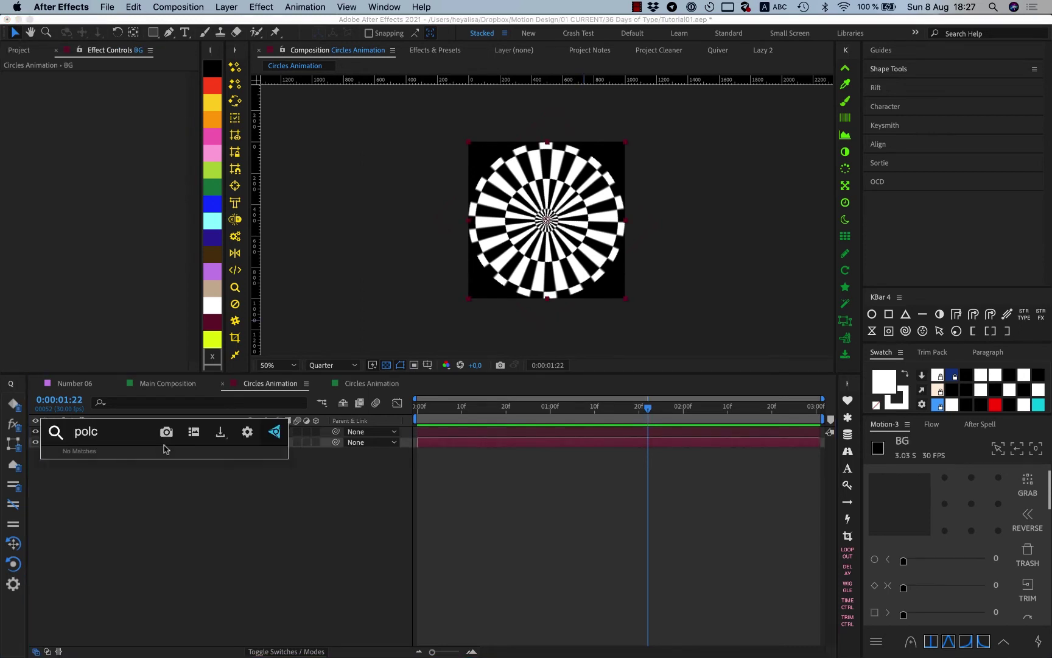
key(Return)
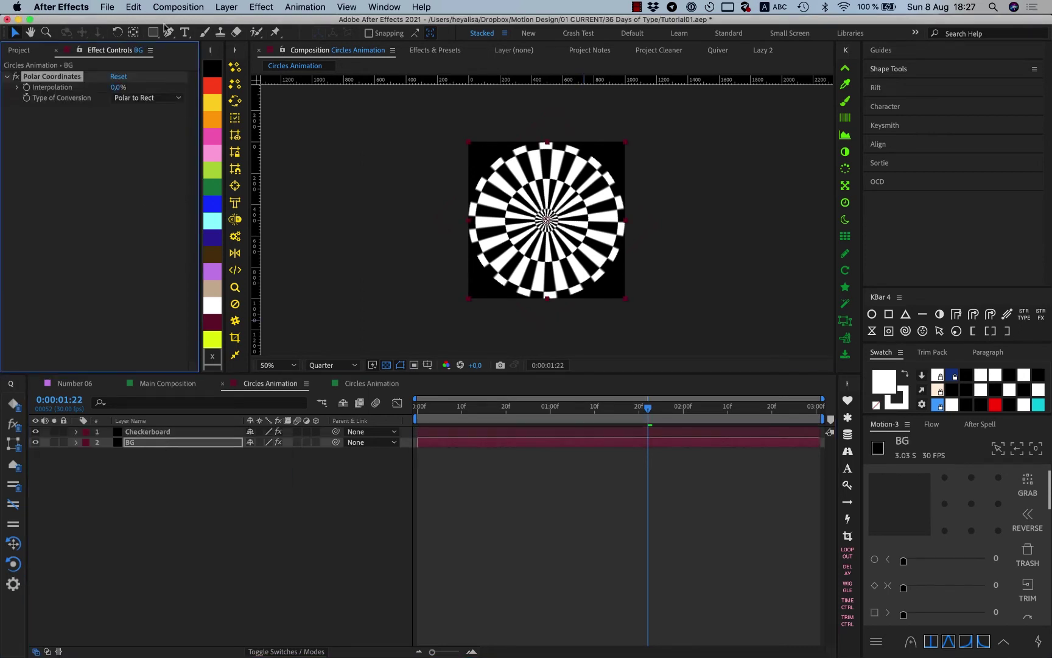
click(146, 98)
click(146, 98)
click(146, 98)
click(149, 110)
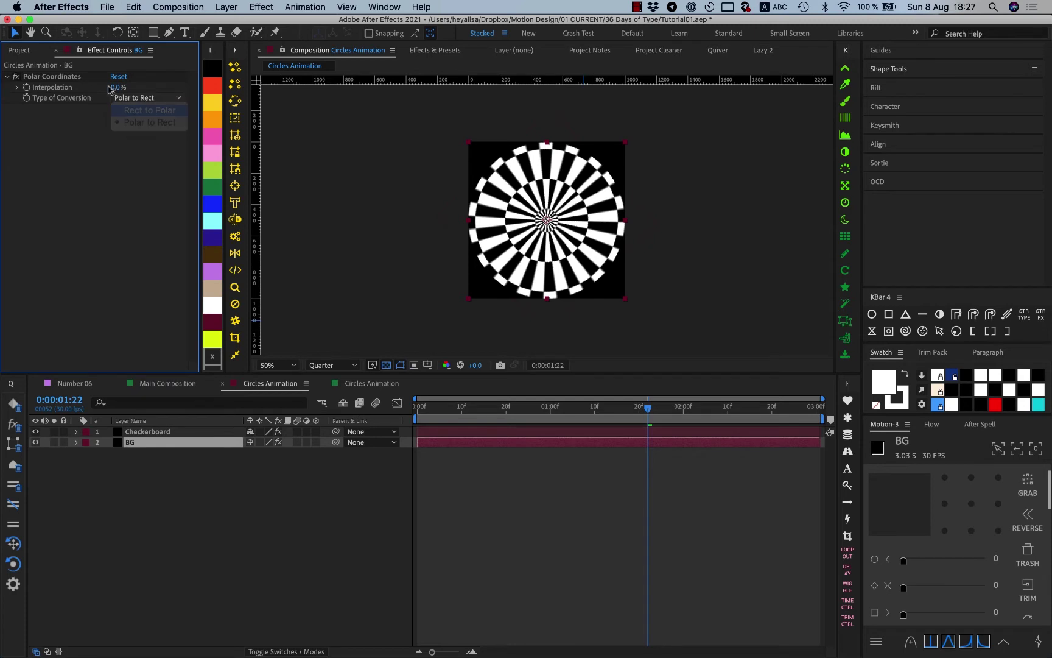
drag(116, 87, 265, 90)
click(233, 597)
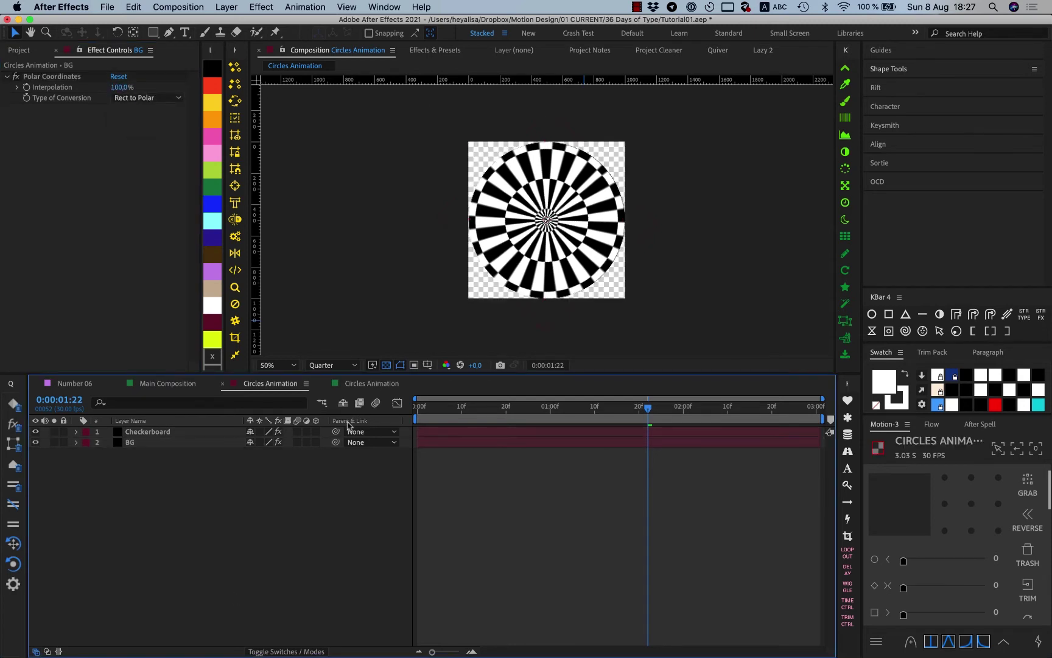
Close both Circles Animation compositions and give the new precomp and its Precomps folder the same purple label colour.
key(super+w)
key(super+w)
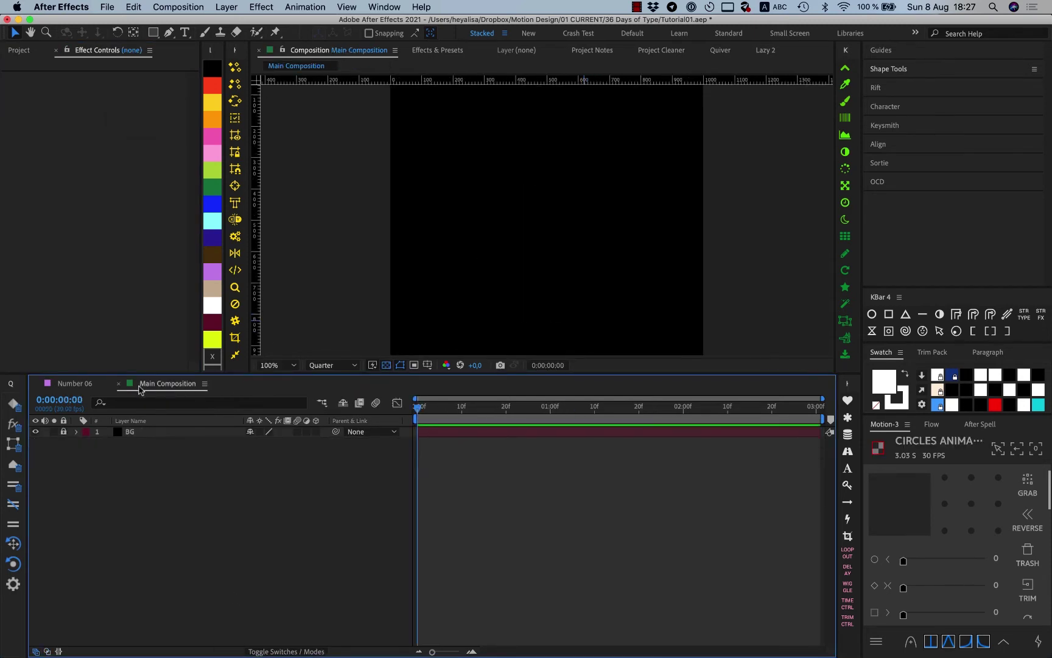
click(19, 52)
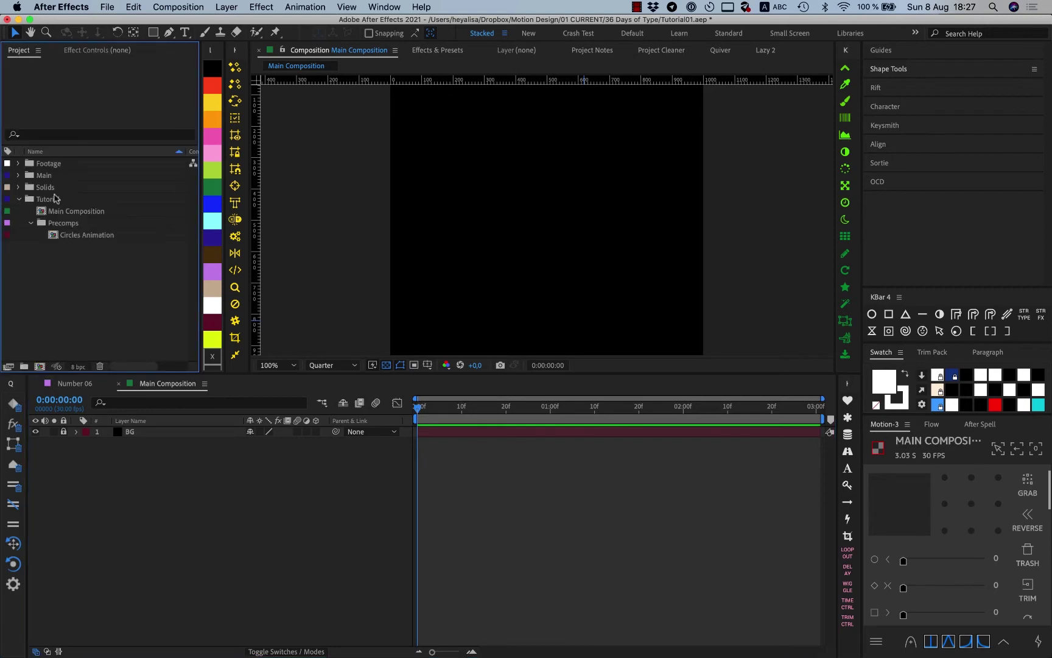
click(73, 236)
shift+click(72, 223)
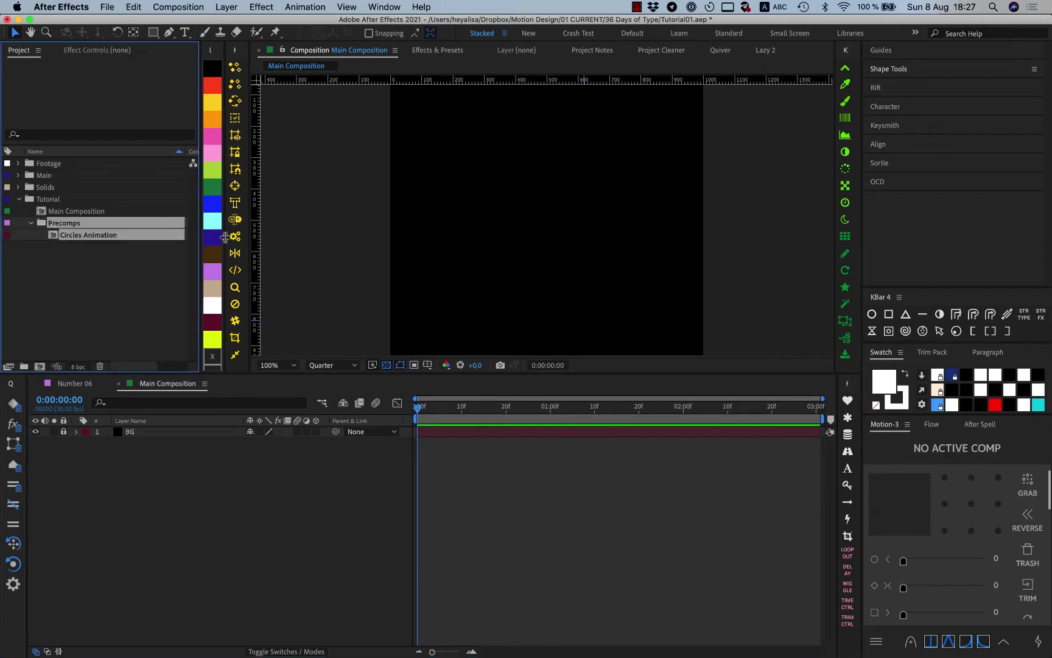
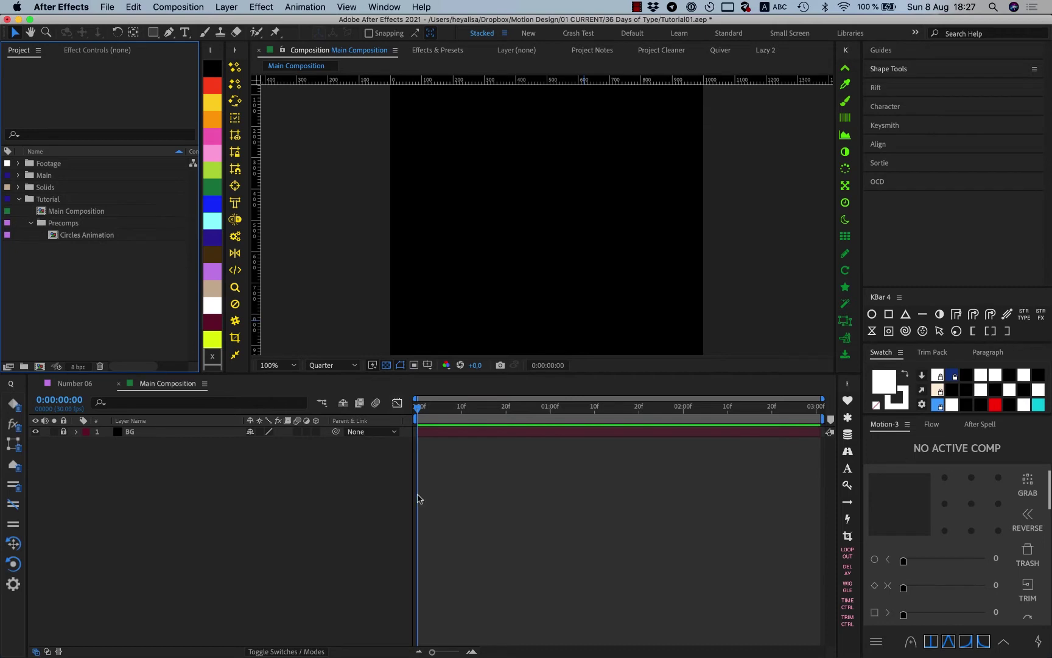
Place the Circles Animation precomp above BG, set the preview resolution to Full, and scale the layer to about 46% of the frame.
drag(87, 235, 152, 434)
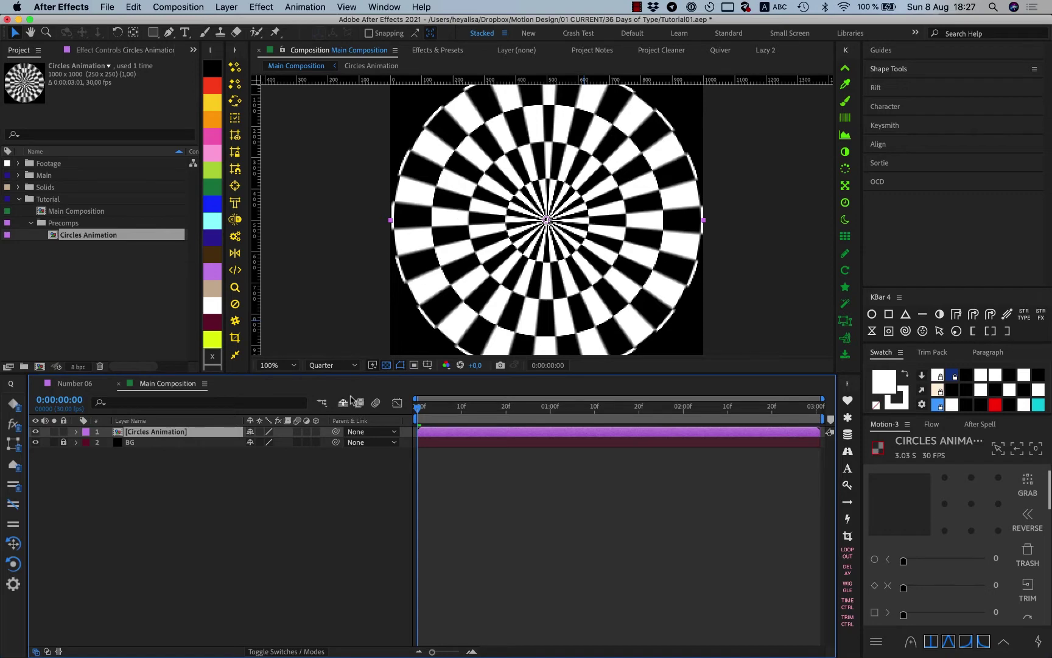
click(332, 365)
click(337, 391)
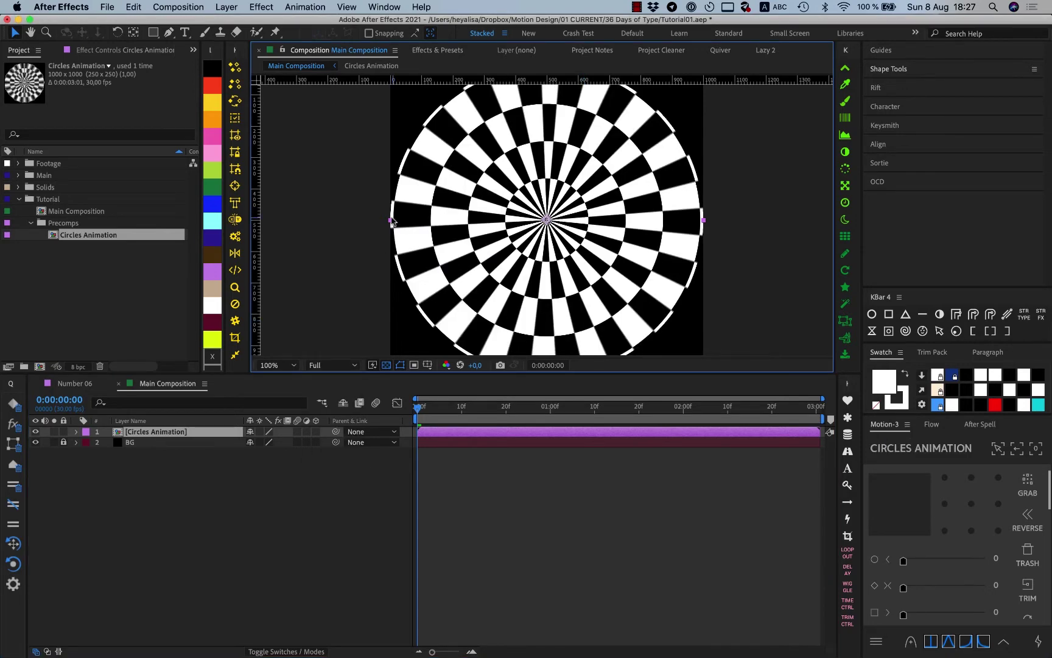
key(super+alt+f)
click(141, 553)
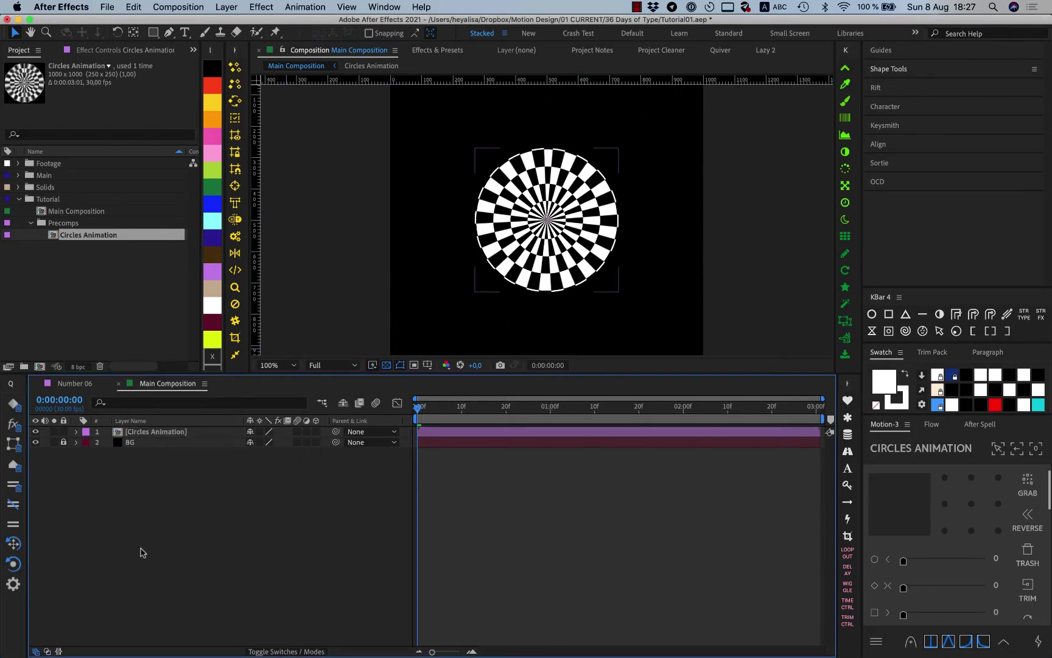
Create an ellipse shape with a 500 diameter, a stroke and no fill.
click(872, 314)
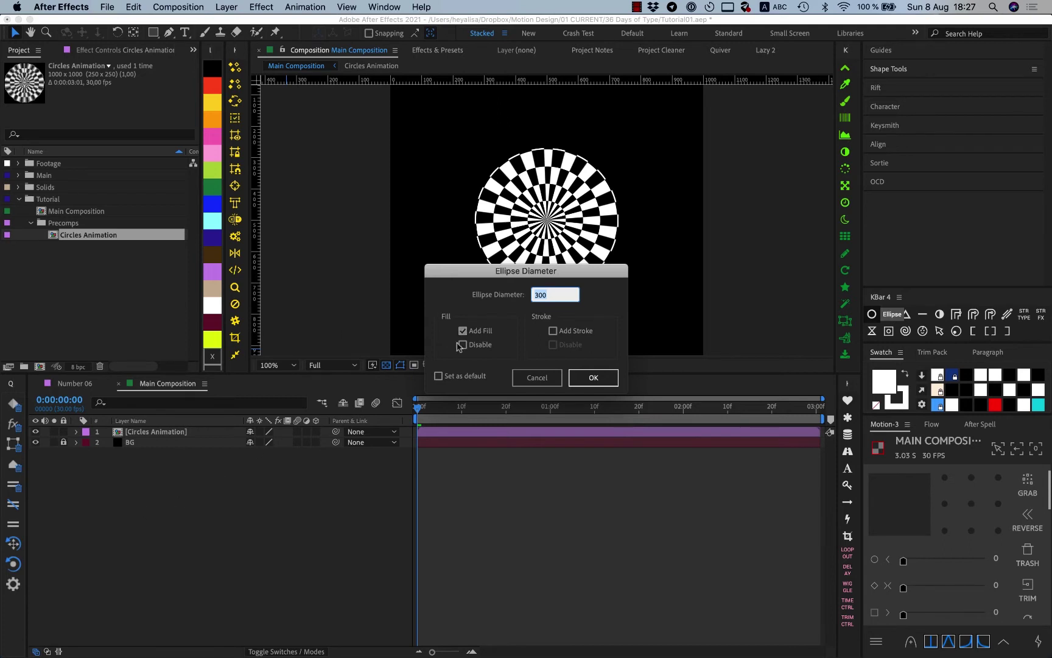
text(6)
click(494, 333)
click(577, 334)
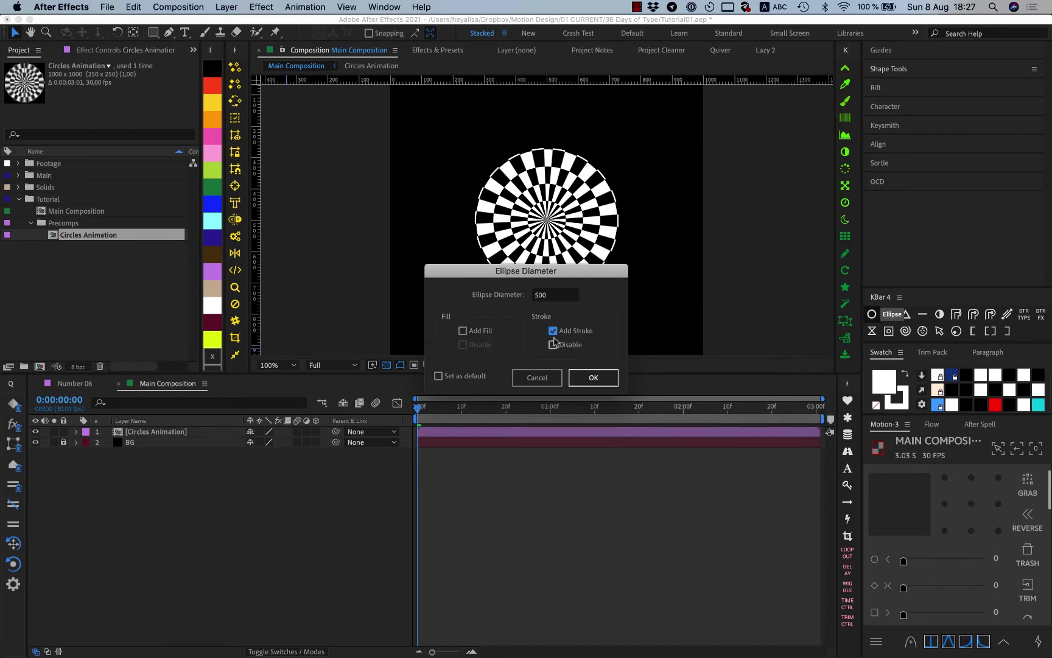
click(594, 377)
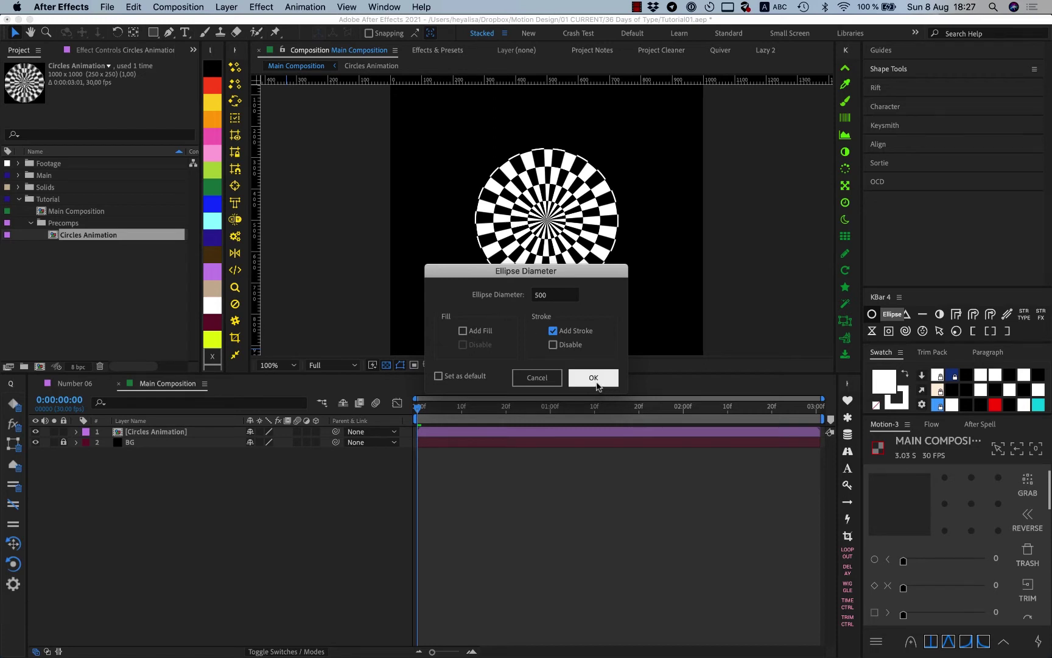
Scale Group 1 of the new ellipse layer down until its outline matches the edge of the checkered circle.
click(76, 432)
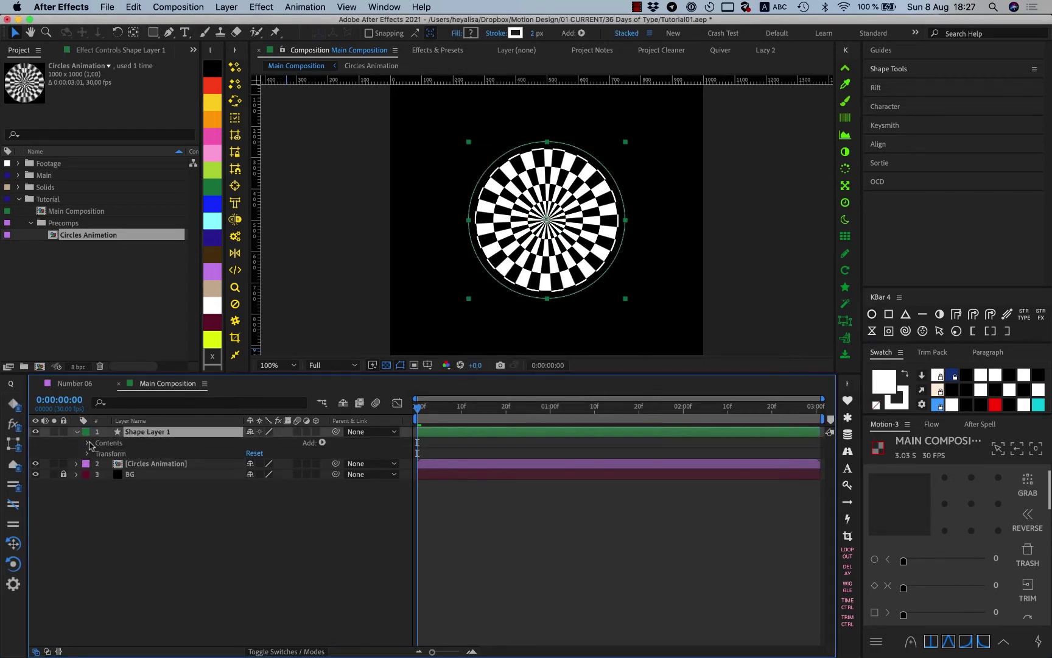
click(86, 443)
click(88, 443)
click(88, 445)
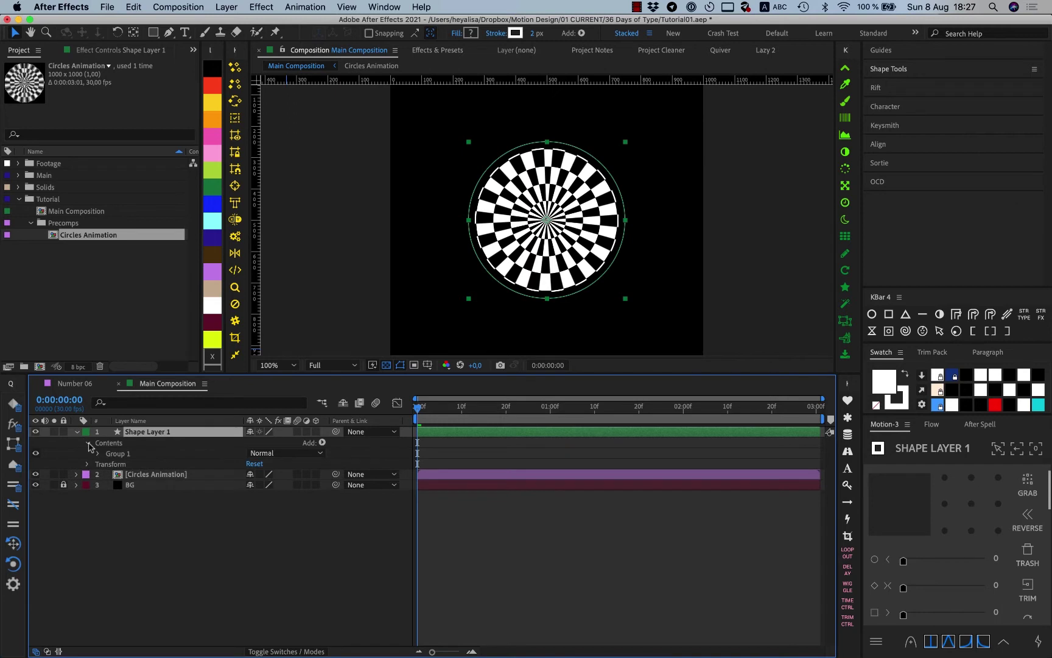
click(97, 453)
click(139, 465)
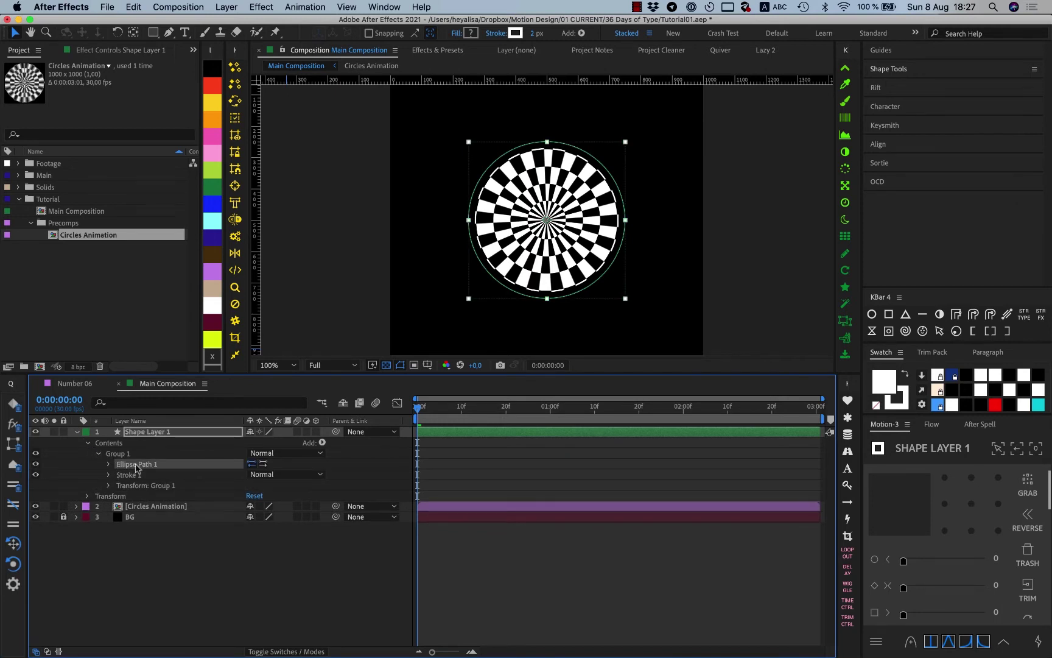
click(131, 455)
drag(625, 142, 617, 148)
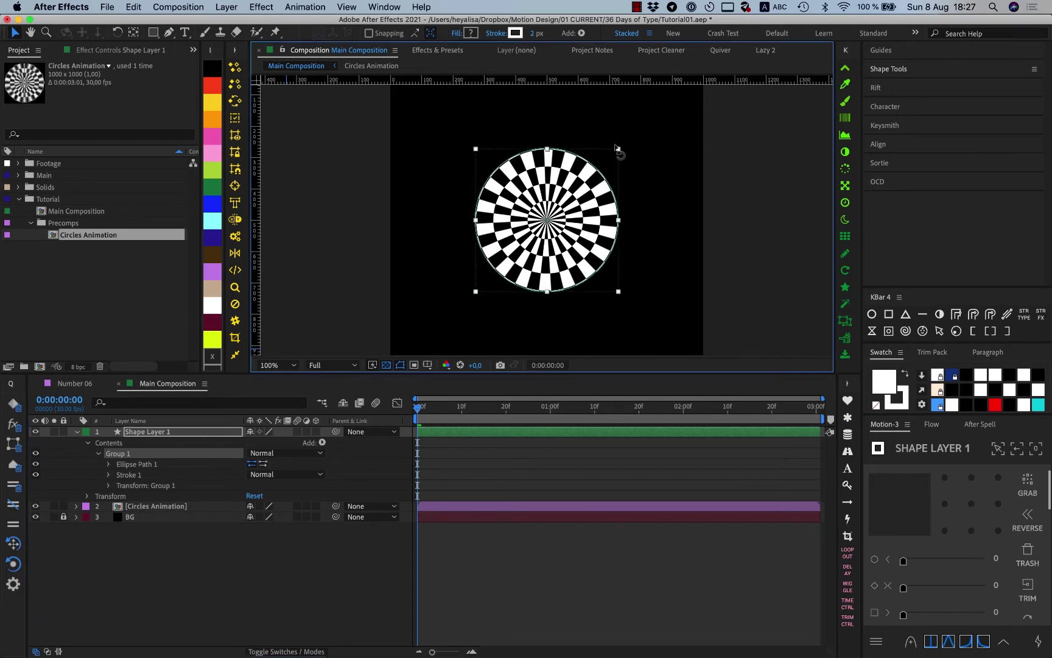
Convert the ellipse path to a Bezier path and hide the Circles Animation layer.
click(108, 464)
right_click(156, 469)
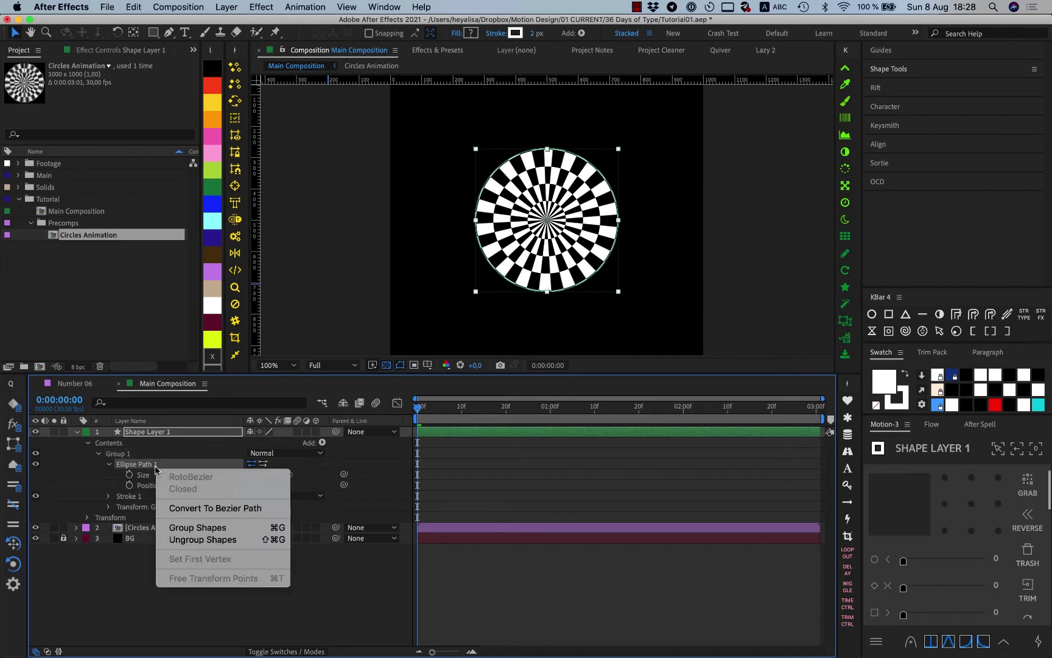
click(240, 513)
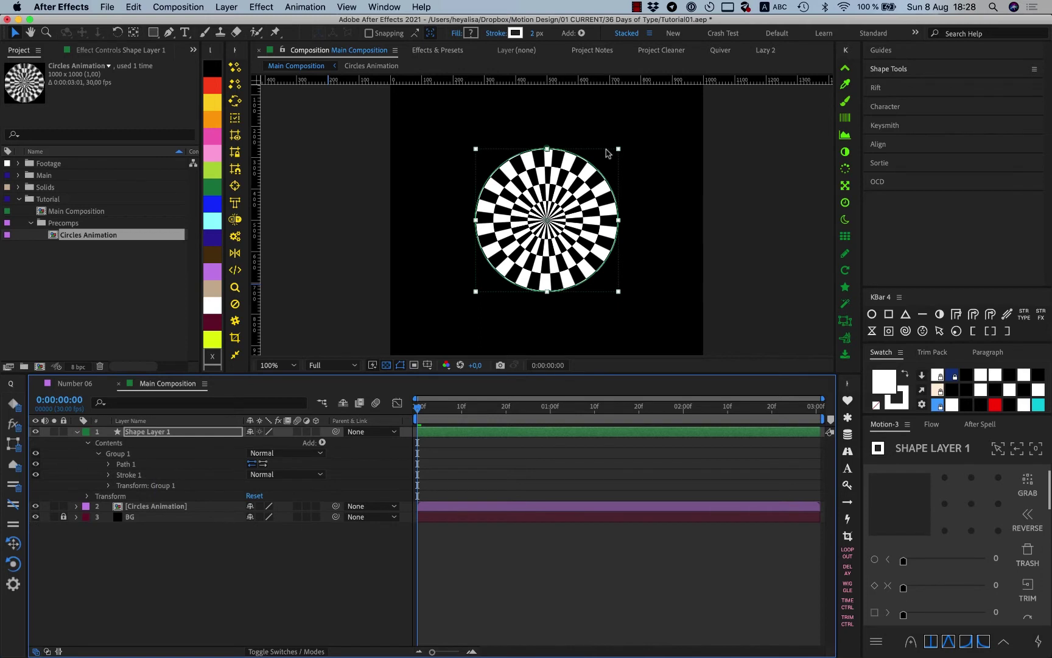
click(35, 506)
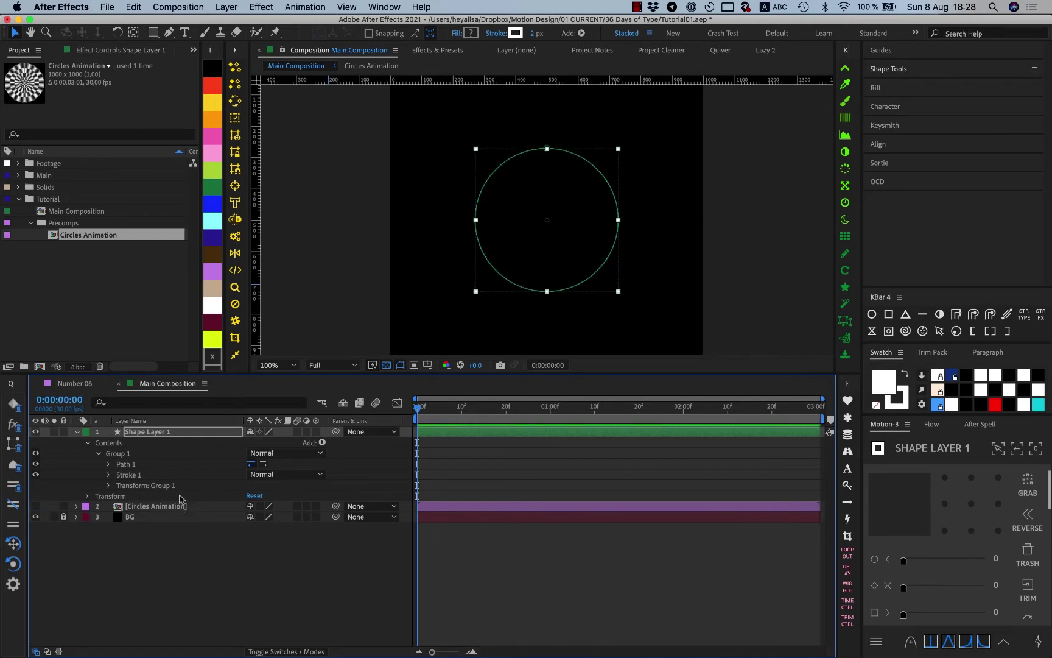
Add two closely spaced vertices to the upper-left arc of the circle path with the Pen tool.
click(168, 31)
drag(547, 148, 439, 128)
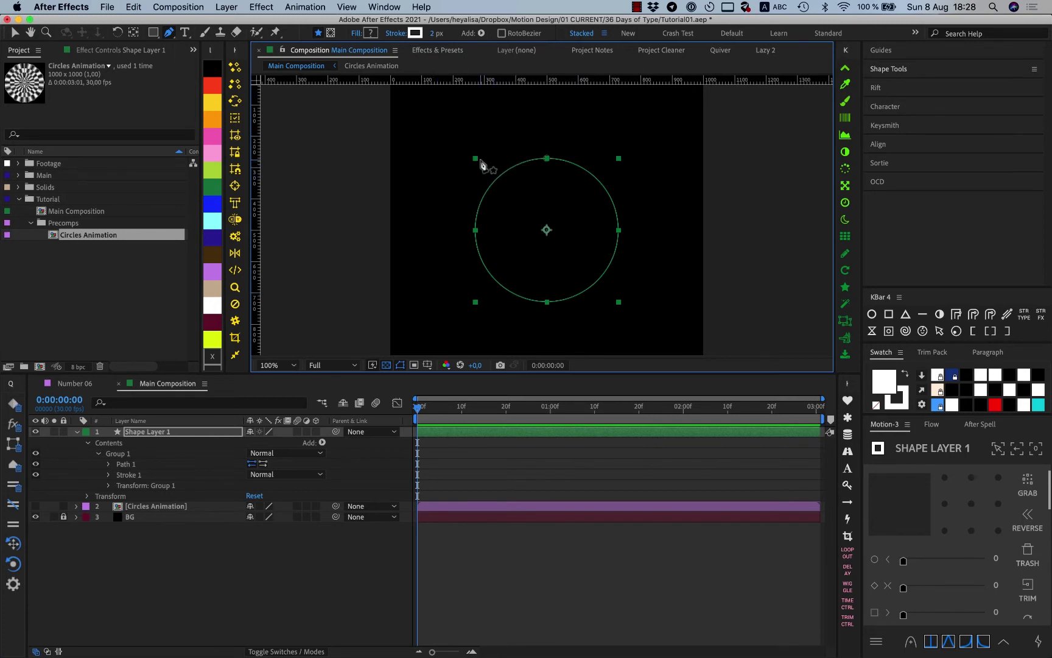
key(period)
click(448, 135)
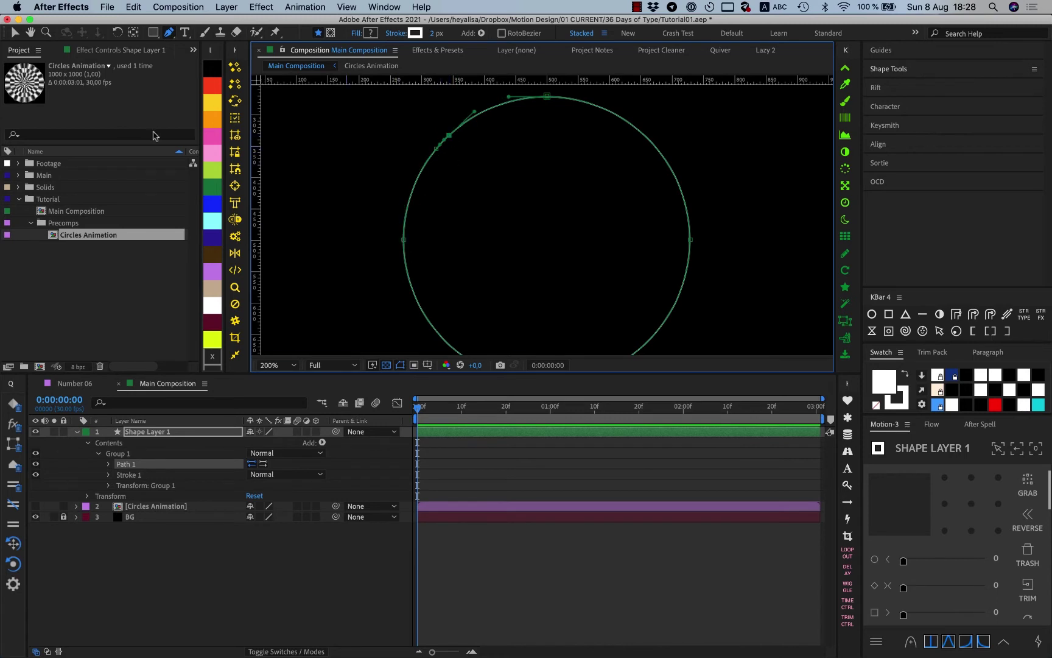
Turn off Closed for the circle path so it opens between the two added vertices.
click(15, 33)
click(438, 149)
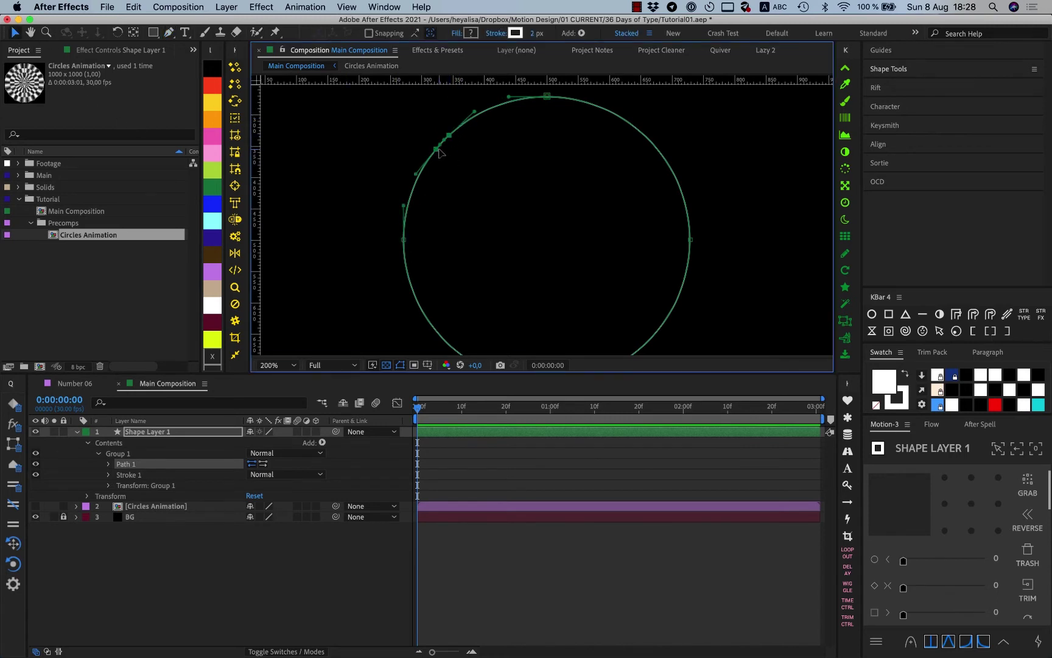
right_click(438, 149)
mouse_move(491, 171)
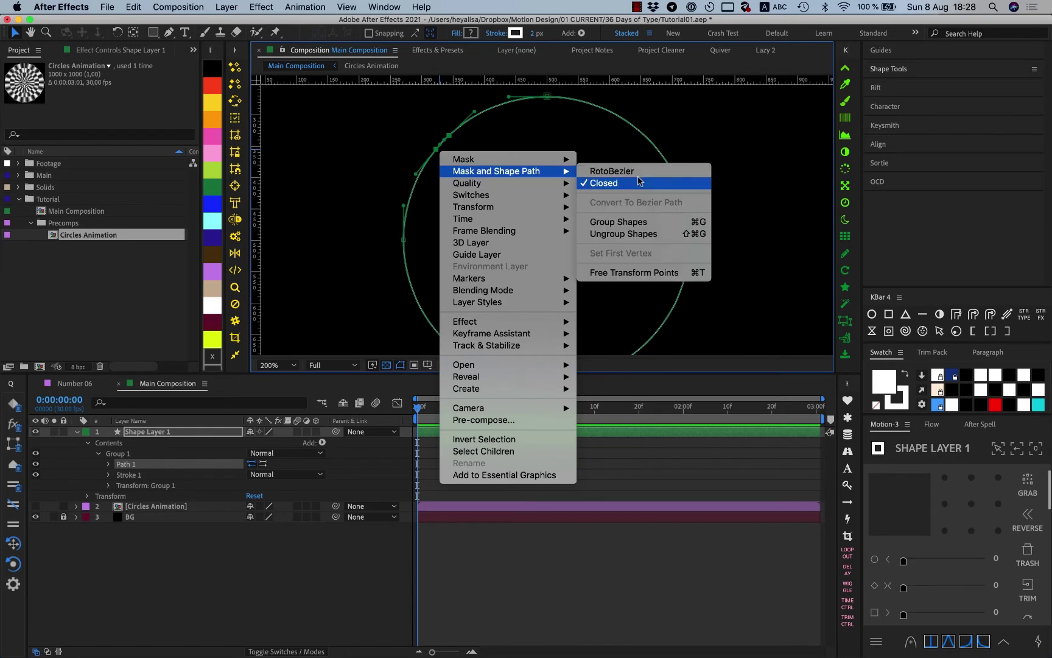
click(640, 185)
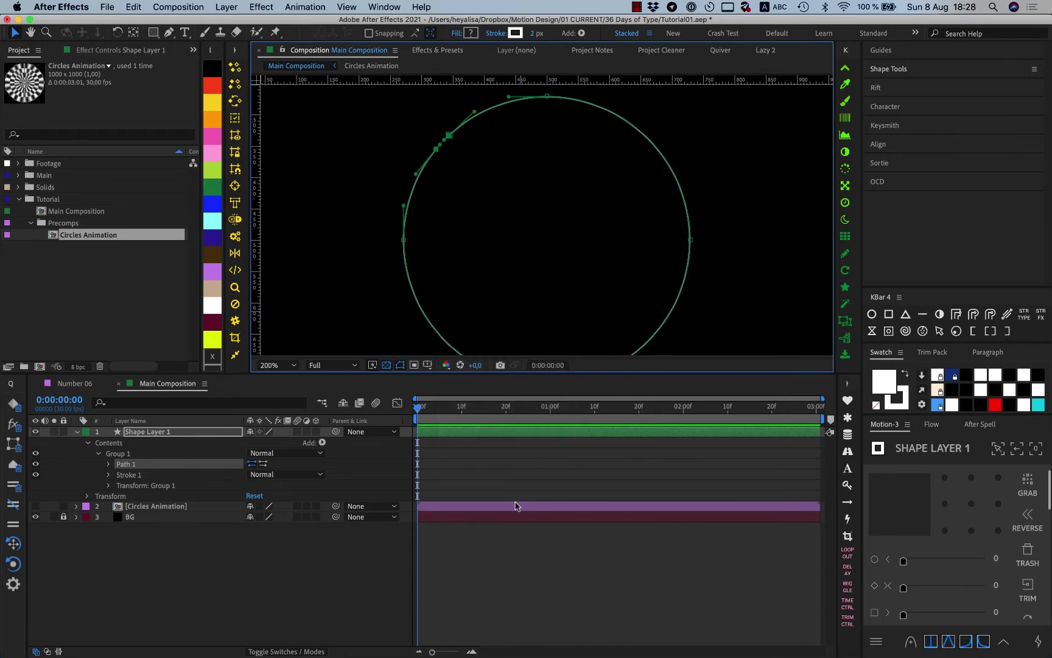
click(517, 506)
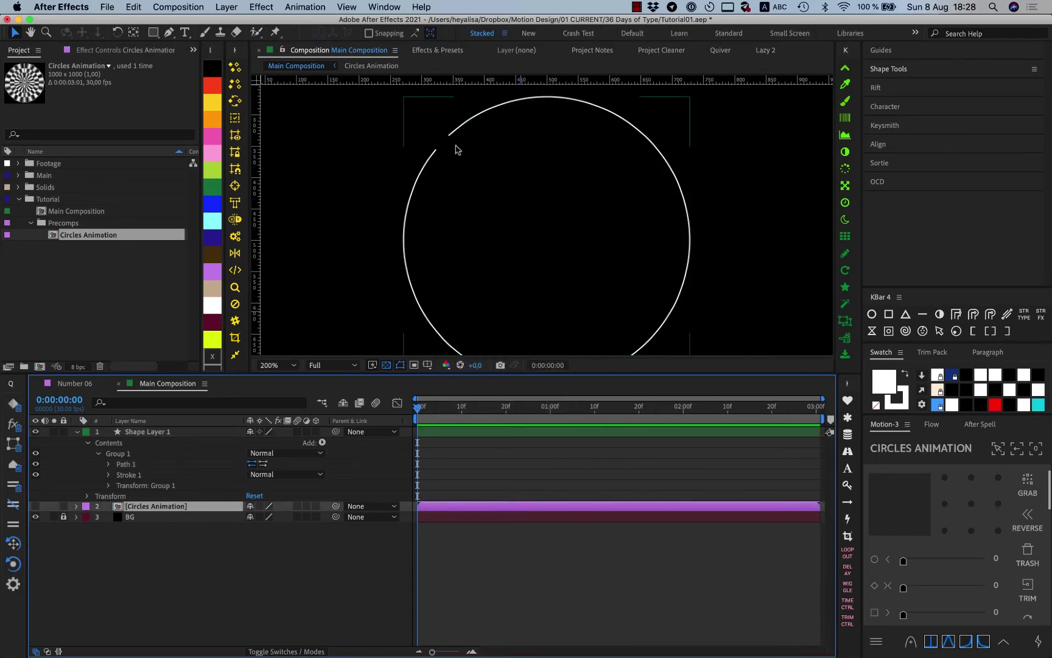
Extend the open circle path with the Pen tool up to a point near the frame's top edge, forming the stem of a six.
key(comma)
drag(447, 200, 433, 306)
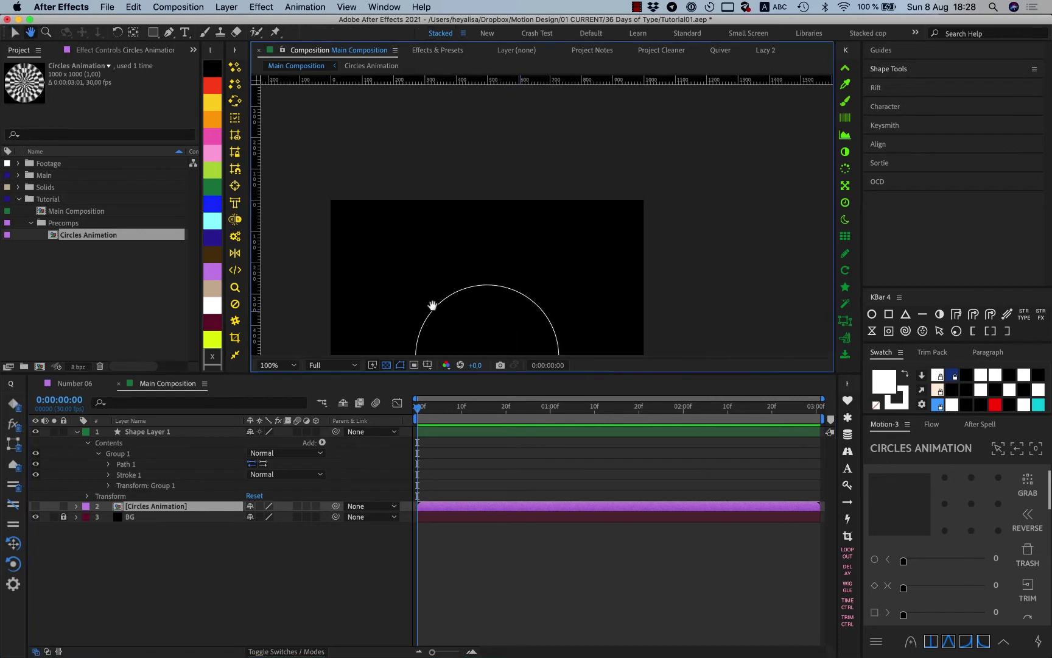
click(144, 431)
click(134, 470)
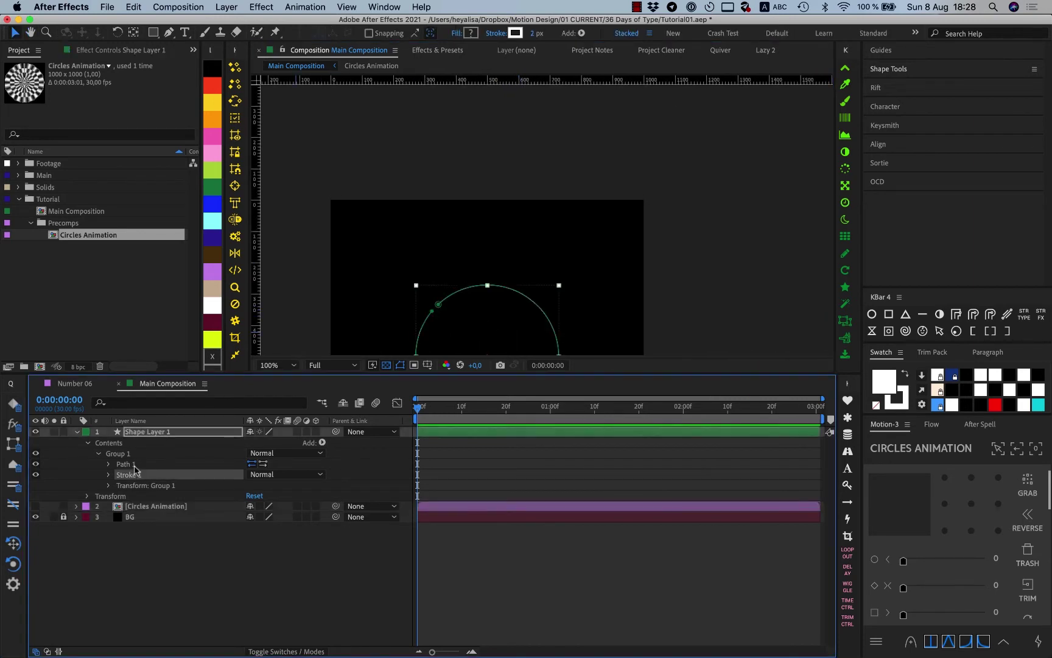
click(134, 464)
key(g)
drag(433, 282, 489, 209)
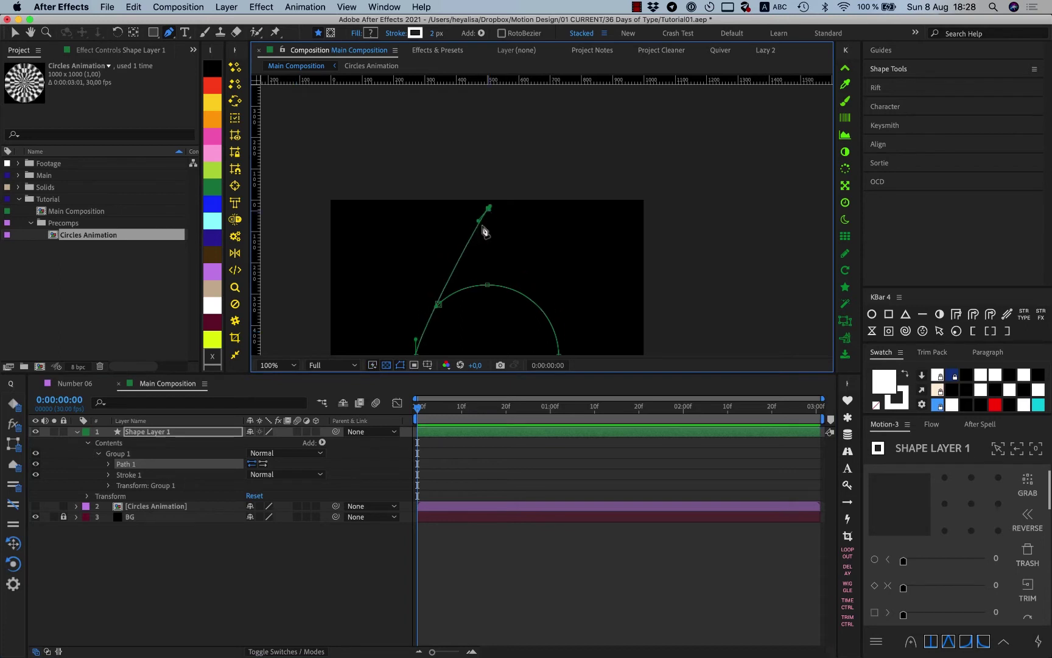
key(comma)
key(comma)
drag(481, 280, 484, 237)
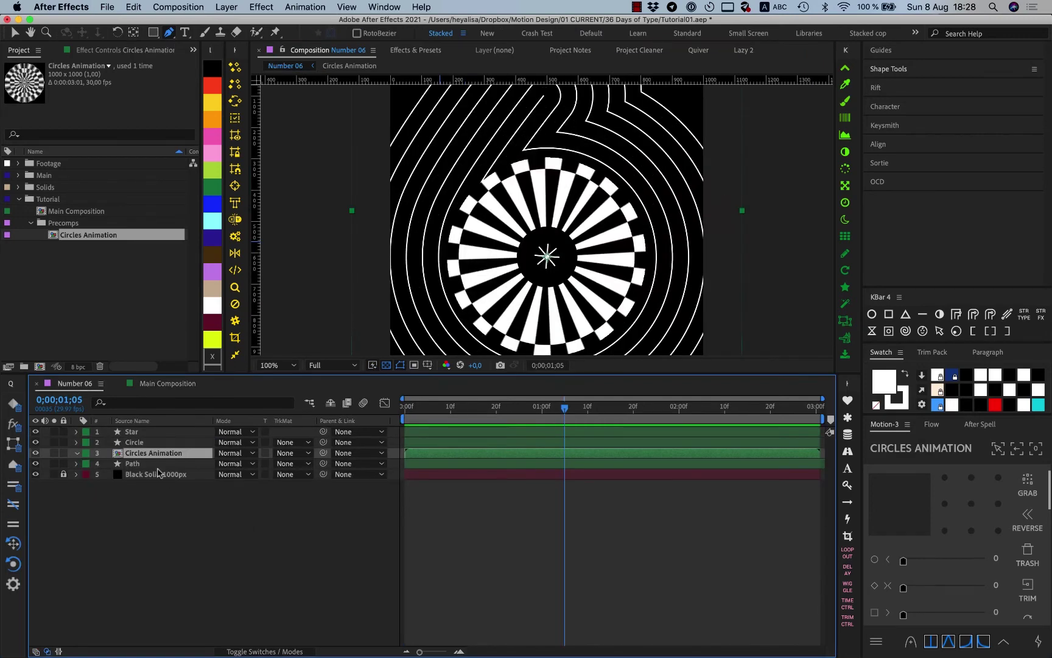
Copy the Path property of Rectangle 1 in Group 01 of Number 06's Path layer and paste it onto Path 1 in Main Composition.
click(152, 464)
click(77, 464)
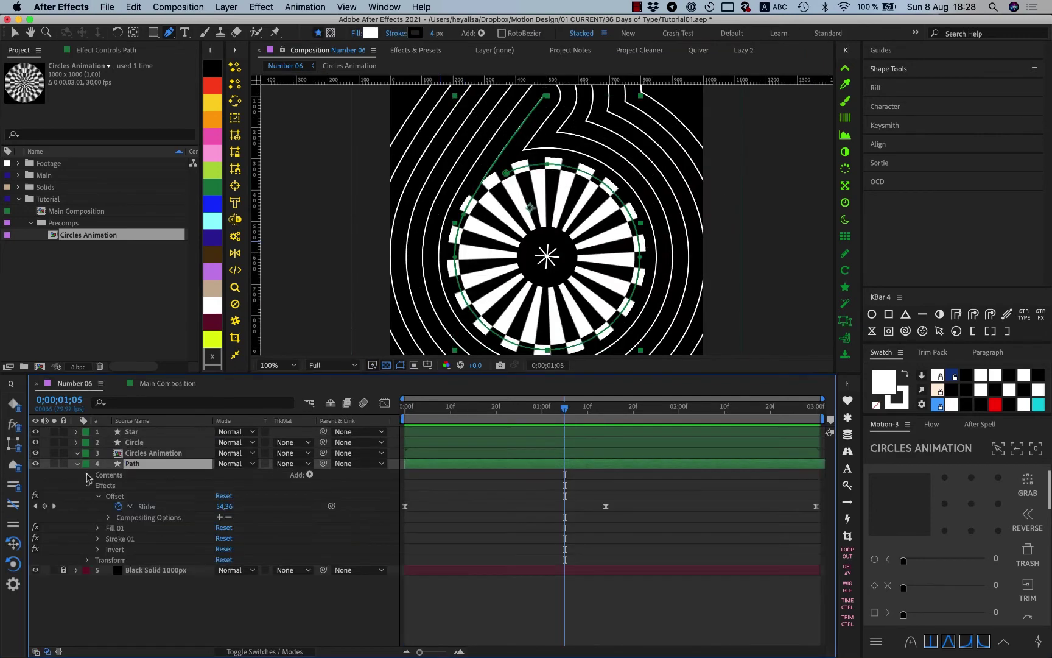
click(88, 474)
click(98, 486)
click(110, 496)
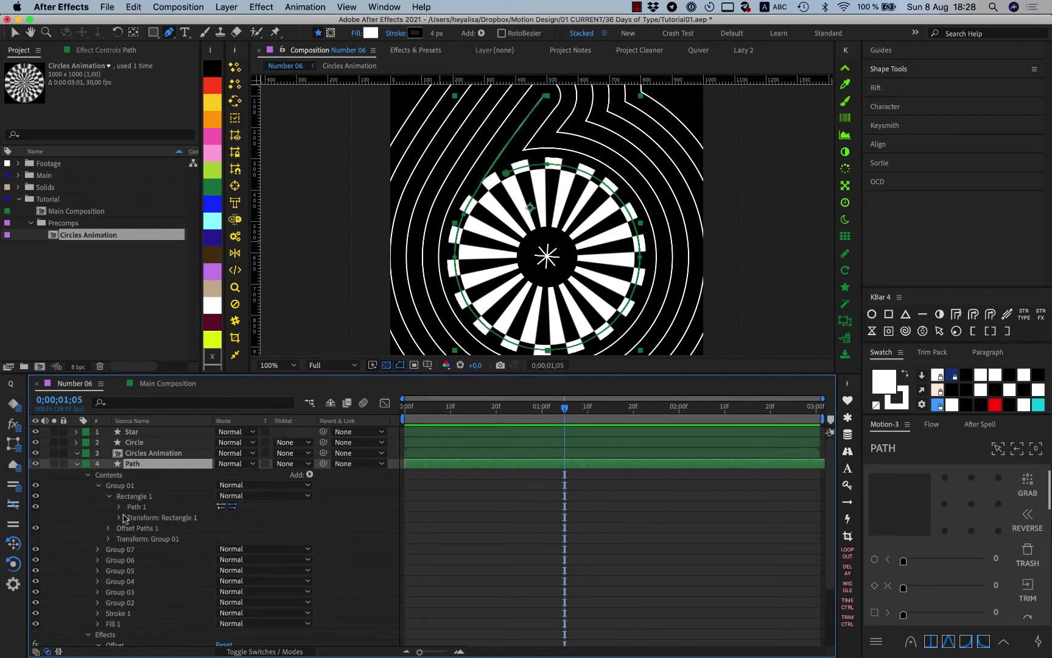
click(129, 515)
click(119, 507)
click(136, 506)
click(162, 517)
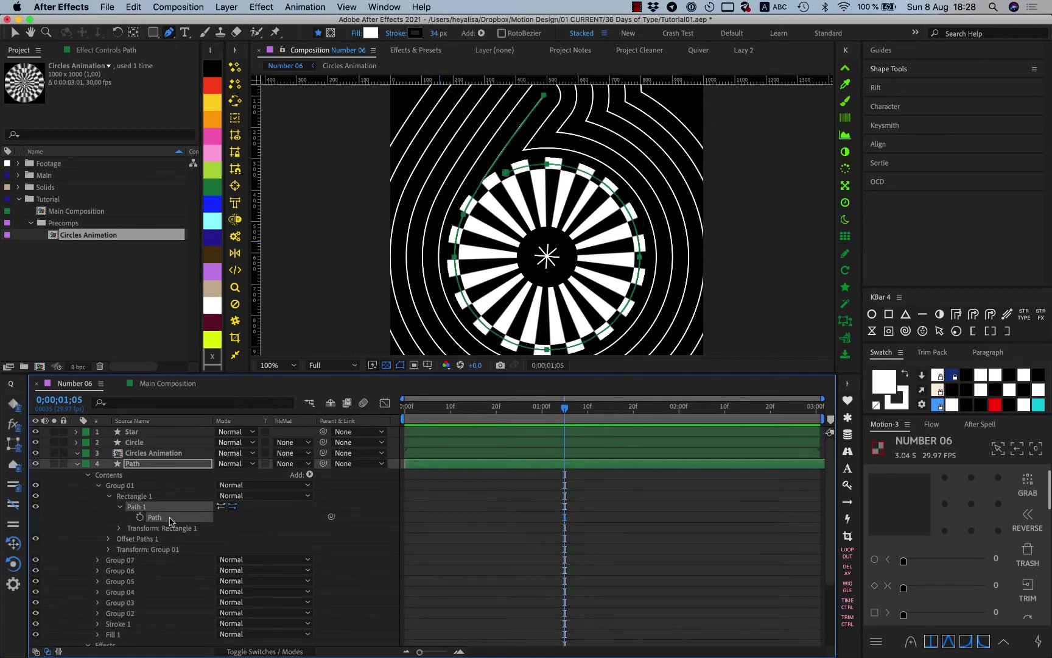
click(166, 384)
key(cmd+v)
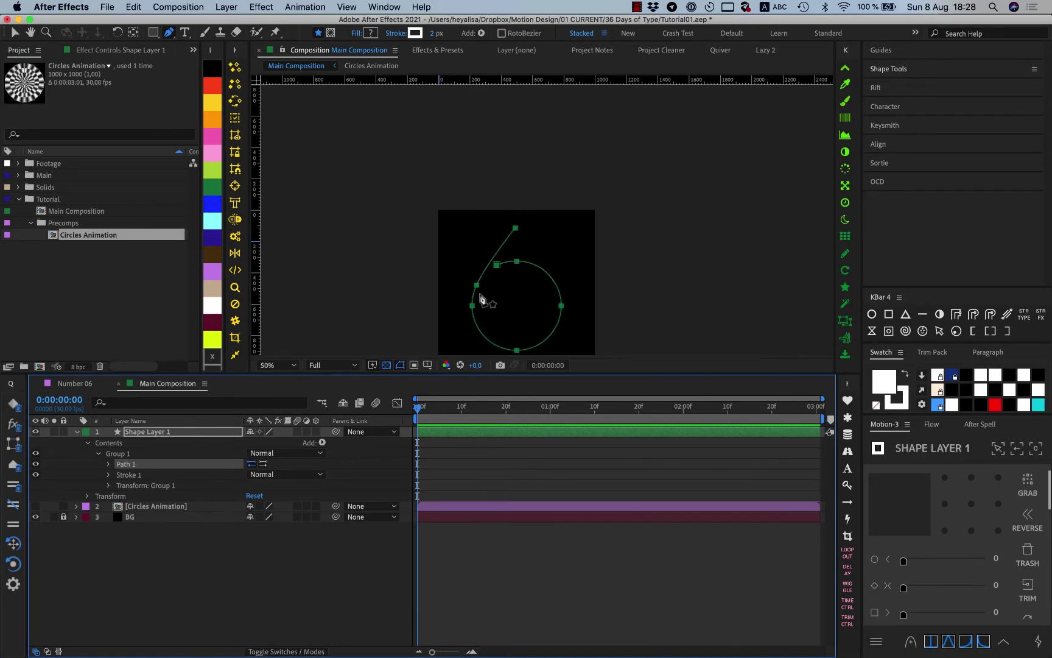
Show the Circles Animation layer, move and scale it to fit inside the round bowl of the six, and hide it again.
click(130, 508)
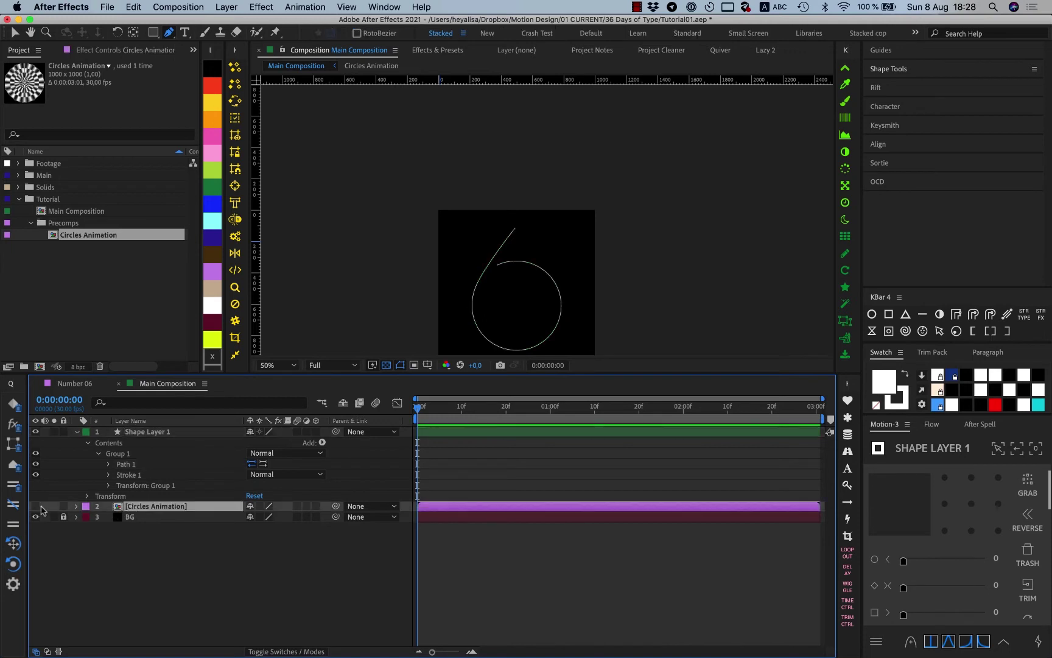
click(36, 506)
key(v)
scroll(536, 305, down, 3)
scroll(541, 266, right, 1)
drag(541, 265, 554, 288)
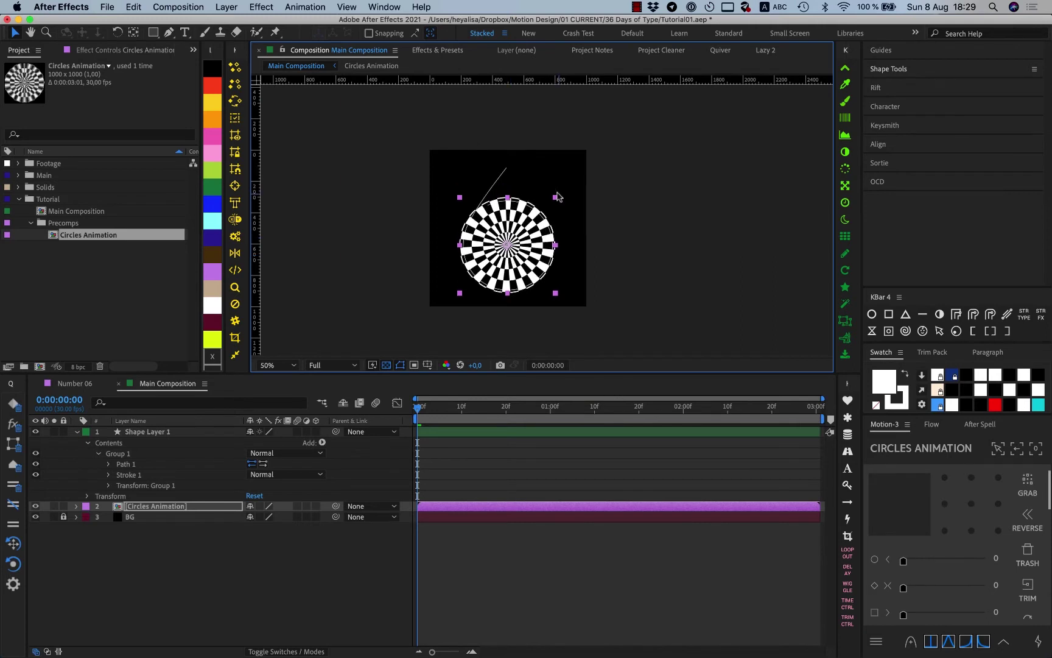
mouse_move(556, 193)
mouse_down()
mouse_move(542, 211)
mouse_move(550, 203)
mouse_up()
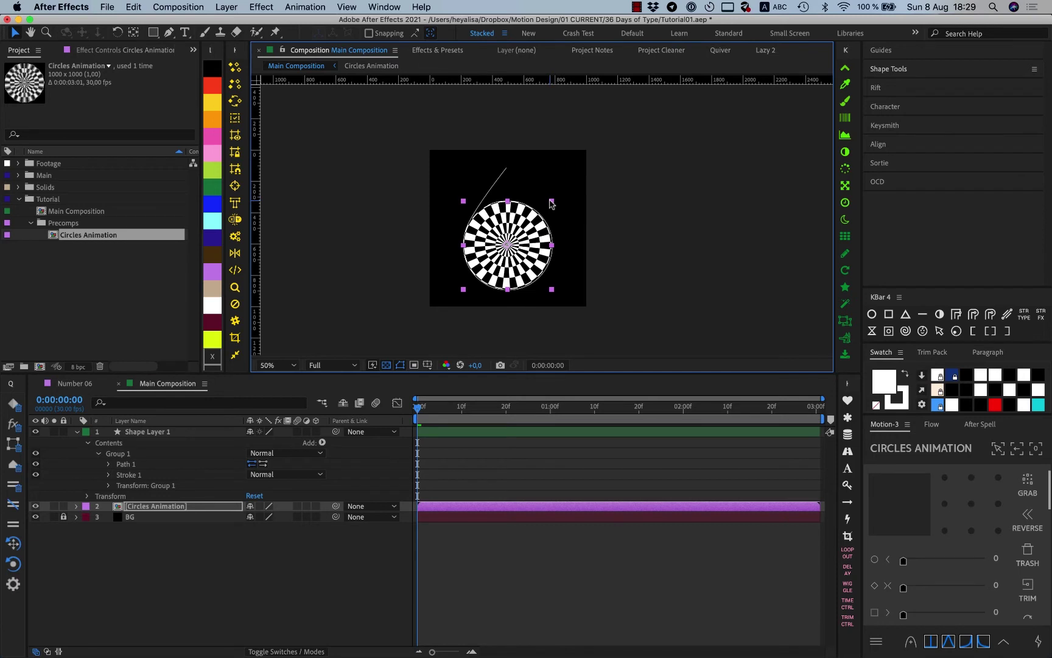
click(515, 466)
click(35, 506)
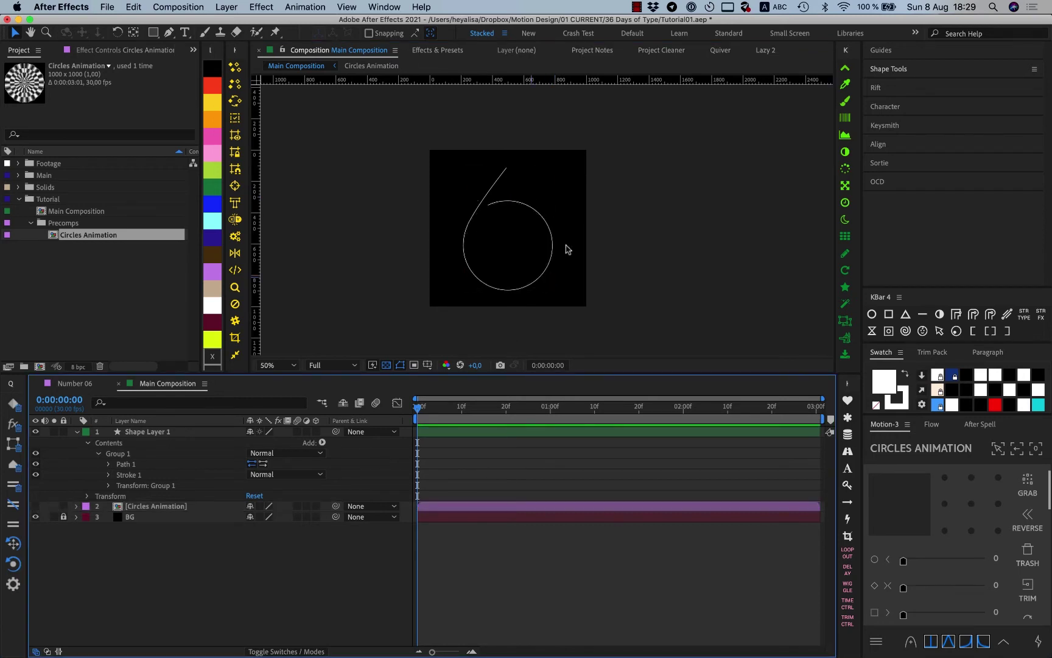
Rename Shape Layer 1 to Path and move it below the Circles Animation layer.
click(177, 432)
key(Return)
text(Path)
key(Return)
drag(157, 433, 165, 519)
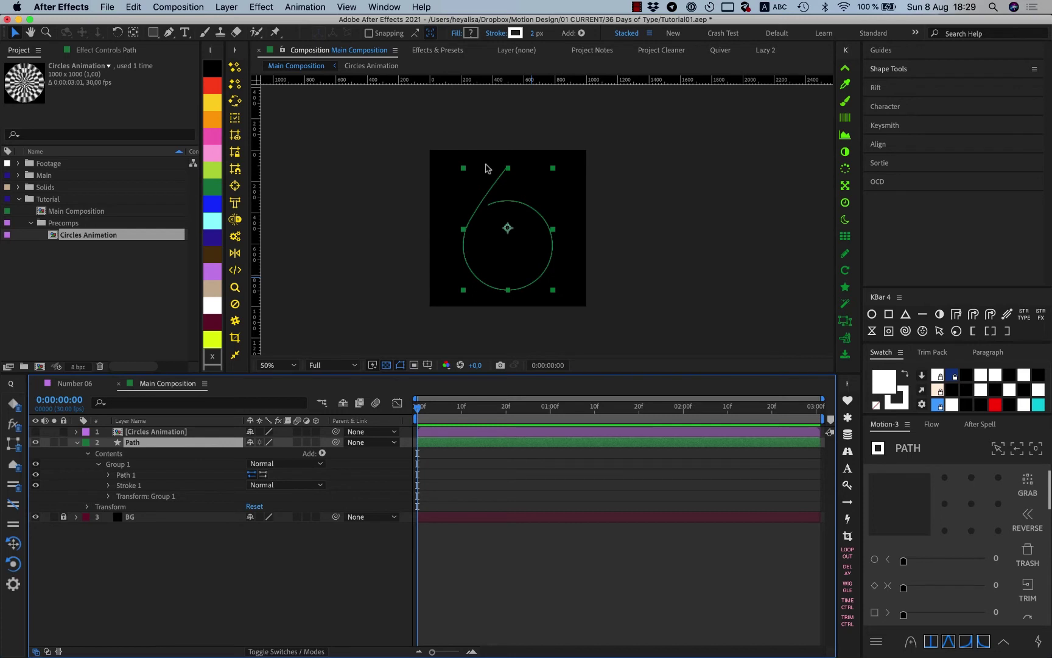
Move Stroke 1 out of Group 1 in the Path layer and nest Path 1 in its own subgroup.
drag(101, 487, 122, 501)
click(133, 475)
key(super+g)
Add Offset Paths to Group 1 of the Path layer and set its Amount to 0.
click(322, 453)
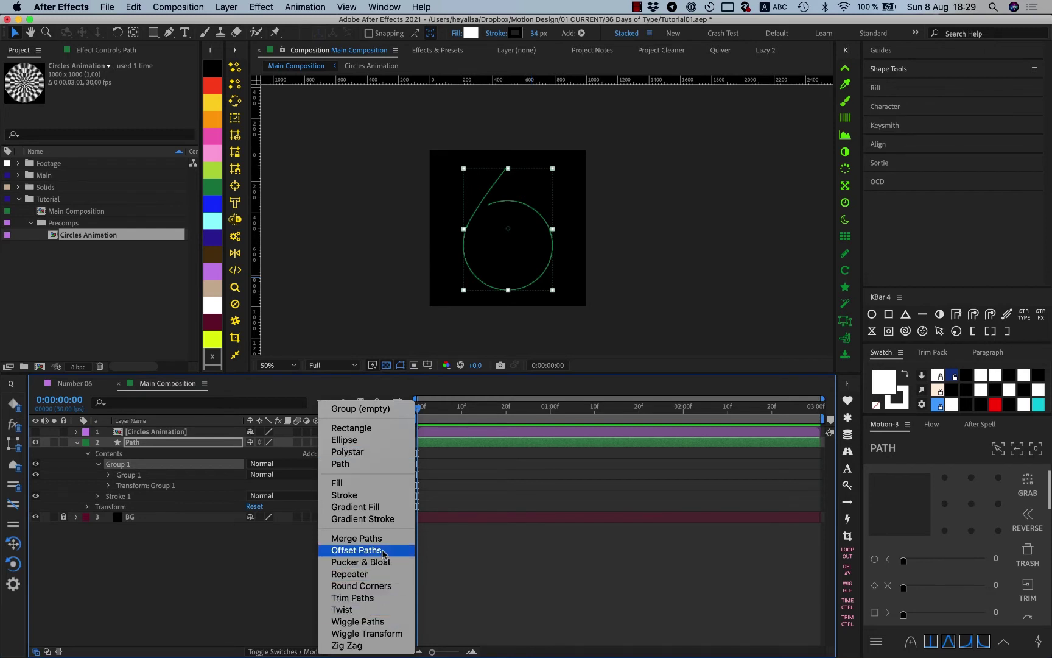
click(356, 550)
click(111, 486)
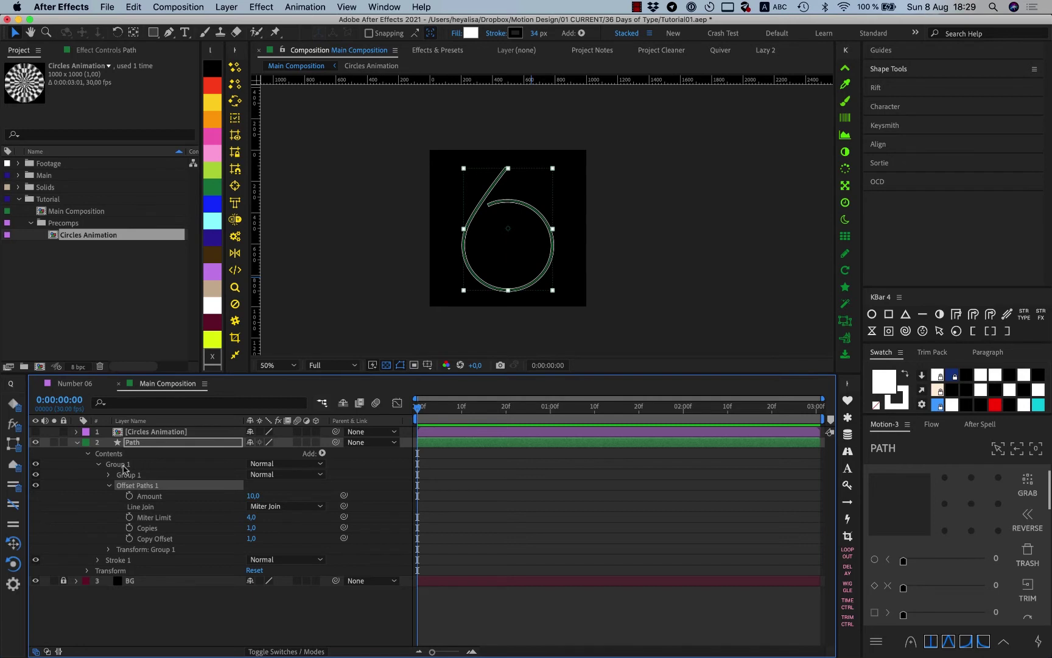
click(253, 495)
text(0)
key(Return)
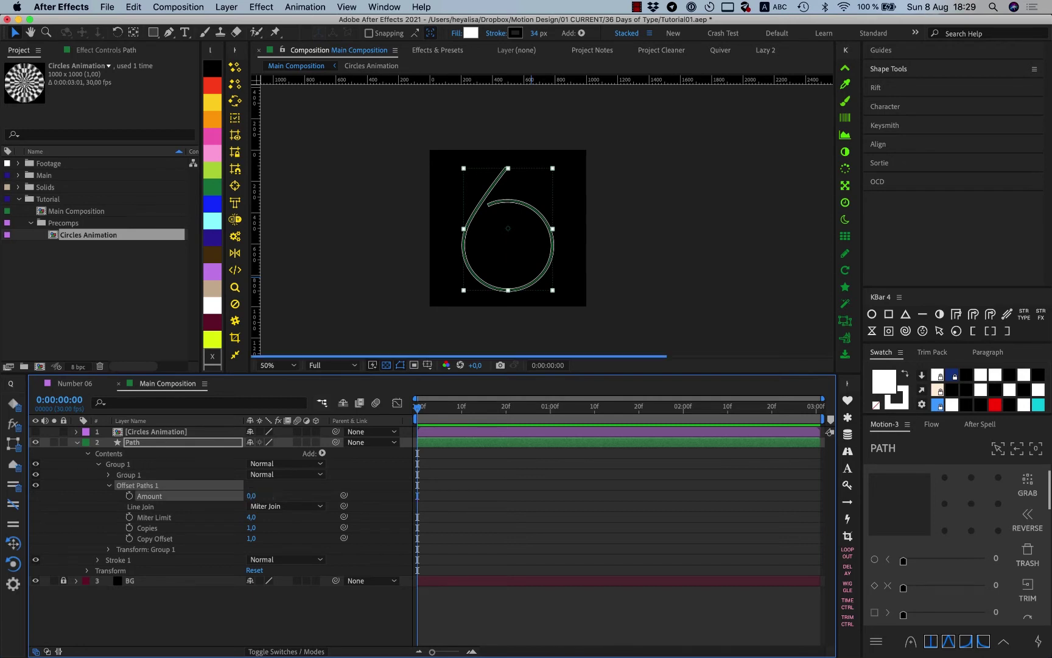
Rename the outer Group 1 of the Path layer to Group Main.
click(153, 466)
key(Return)
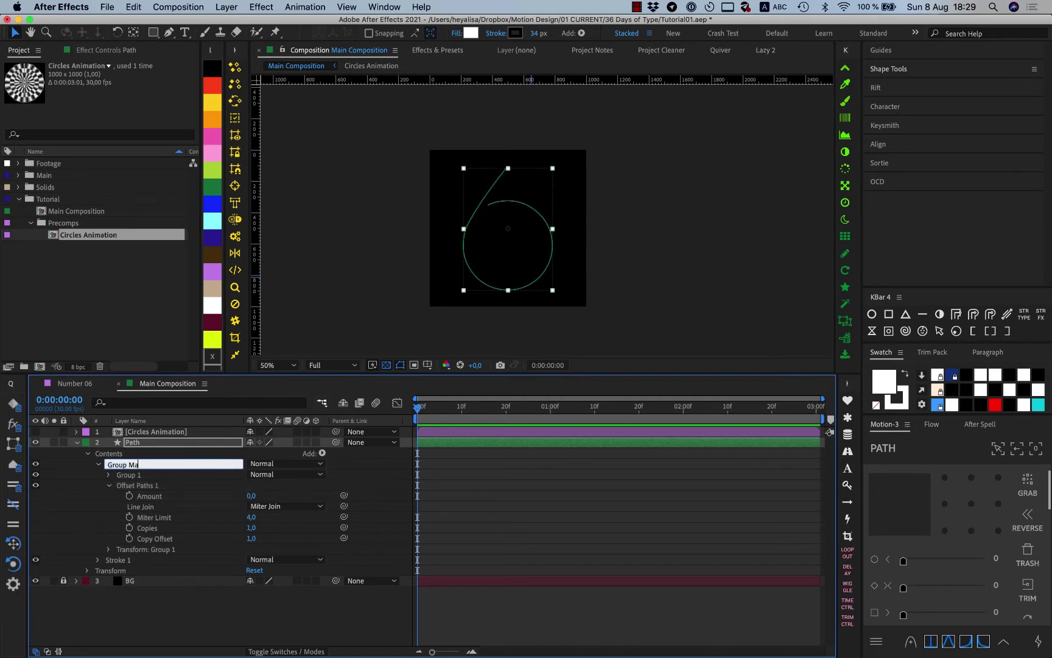
text(Group Main)
key(Return)
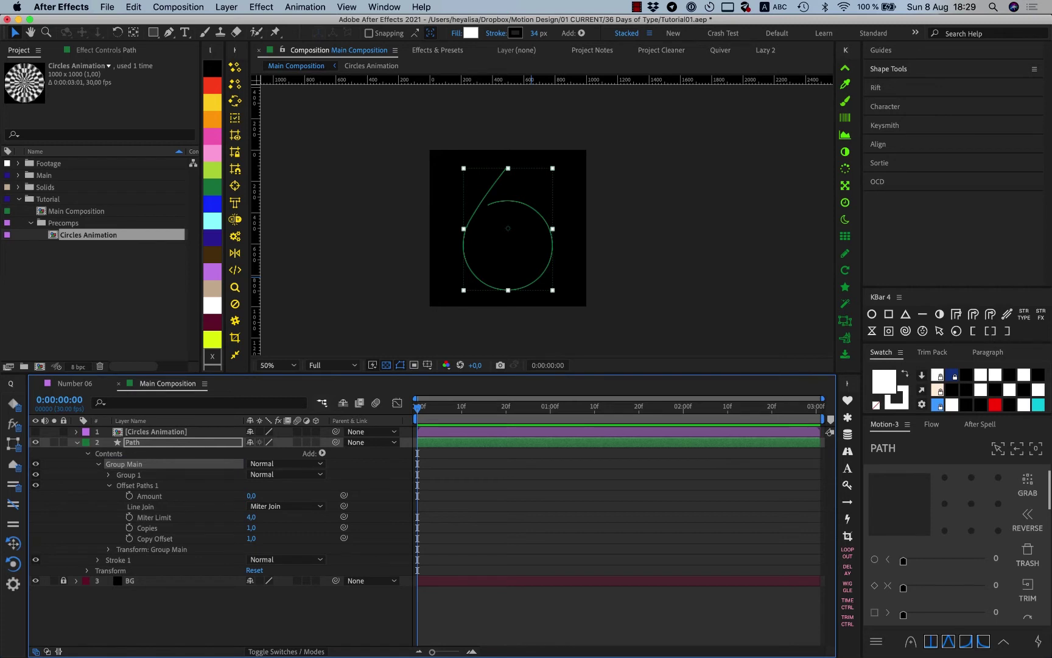
Duplicate Group Main in the Path layer and rename the duplicate as Group Copy 01.
key(super+d)
key(Return)
key(Right)
key(BackSpace)
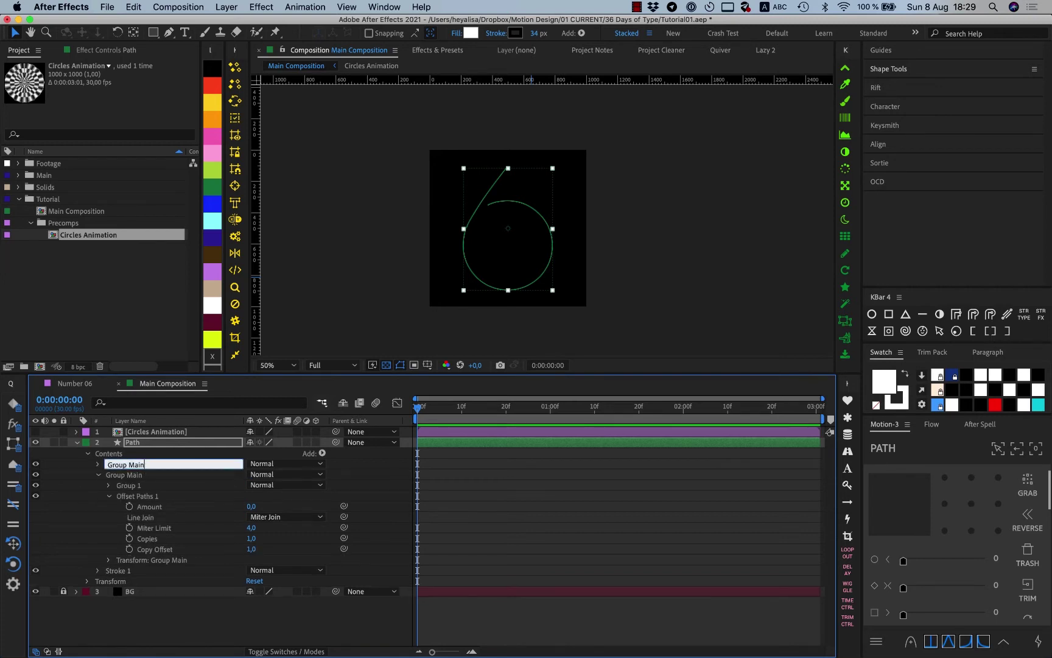
text(Copy 01)
key(Return)
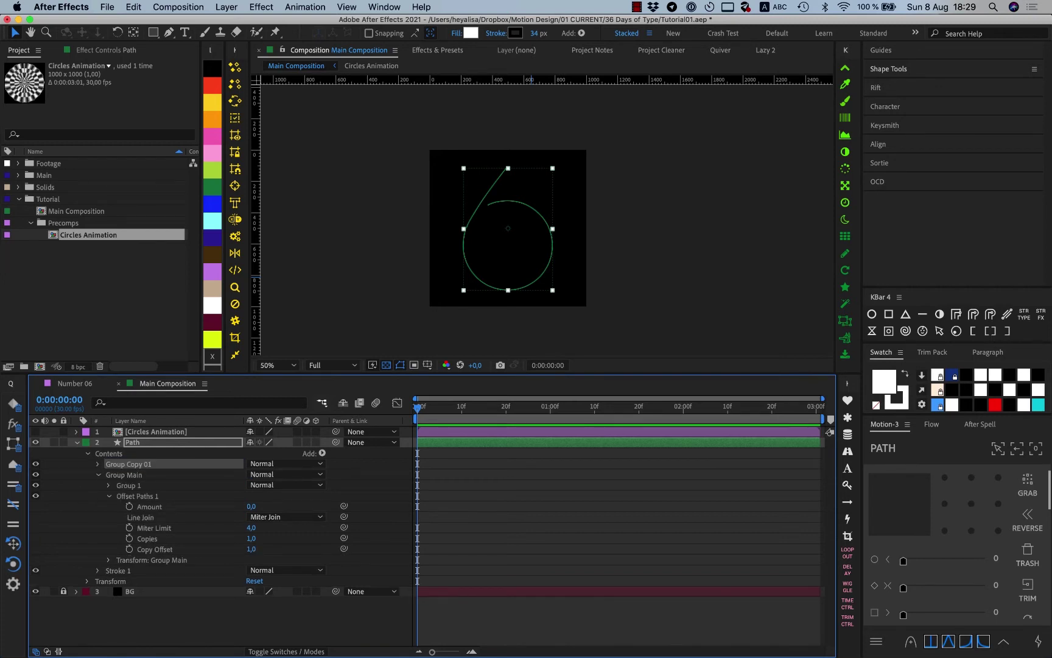
Reorder the Path layer's contents so that Group Main sits above Group Copy 01.
click(100, 475)
drag(155, 474, 131, 464)
key(super+z)
click(97, 475)
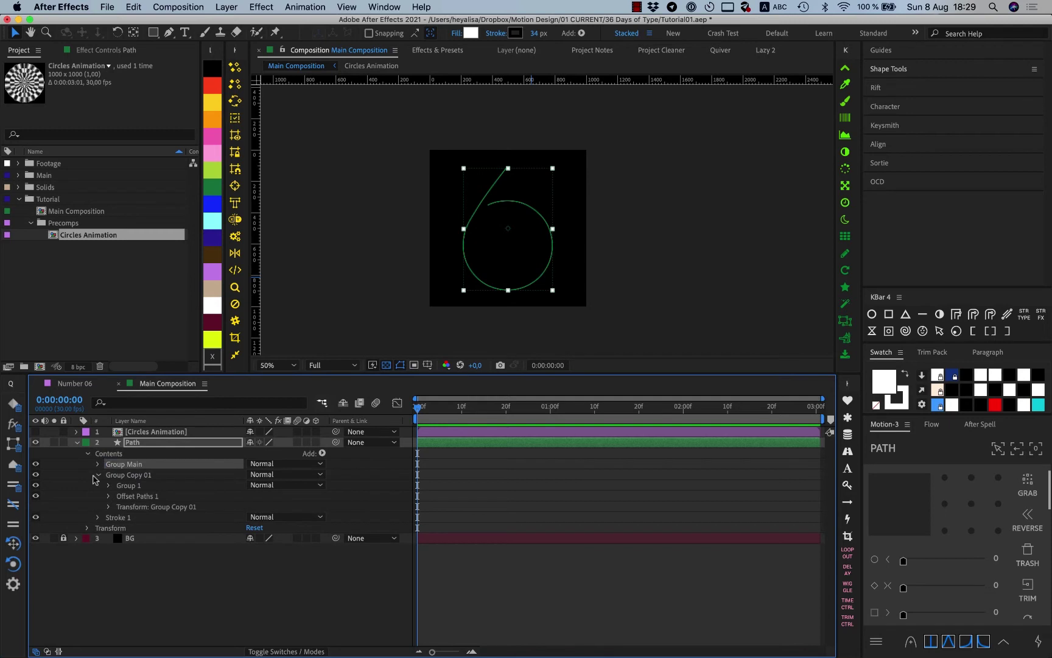
Link the Path property of Path 1 in Group Copy 01 to Group Main's Path with an expression.
click(108, 497)
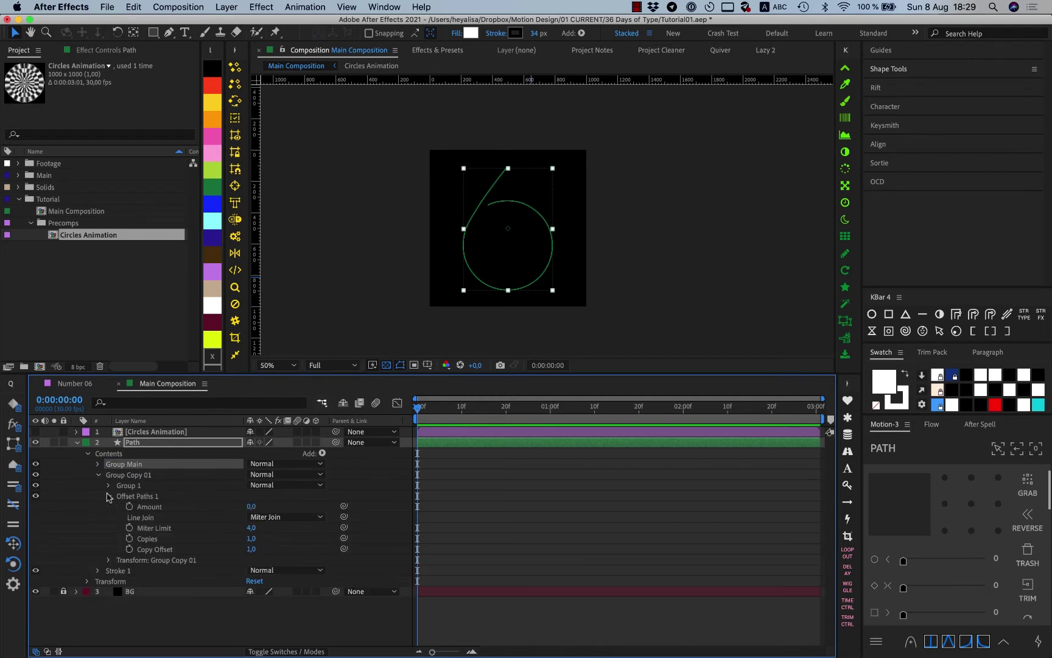
click(110, 486)
click(99, 464)
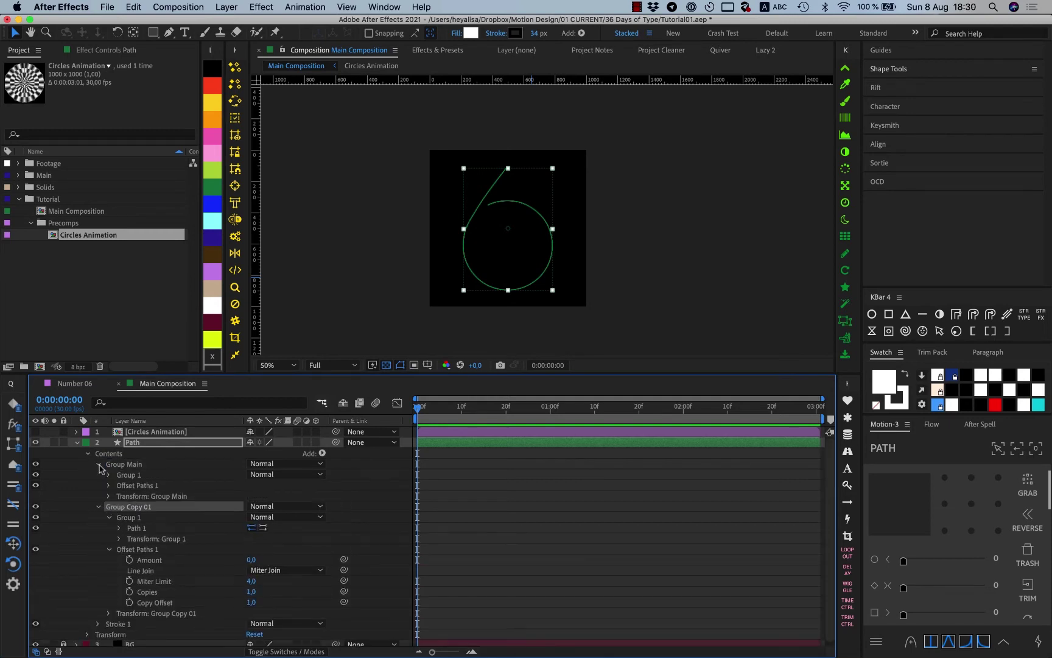
click(110, 475)
click(120, 486)
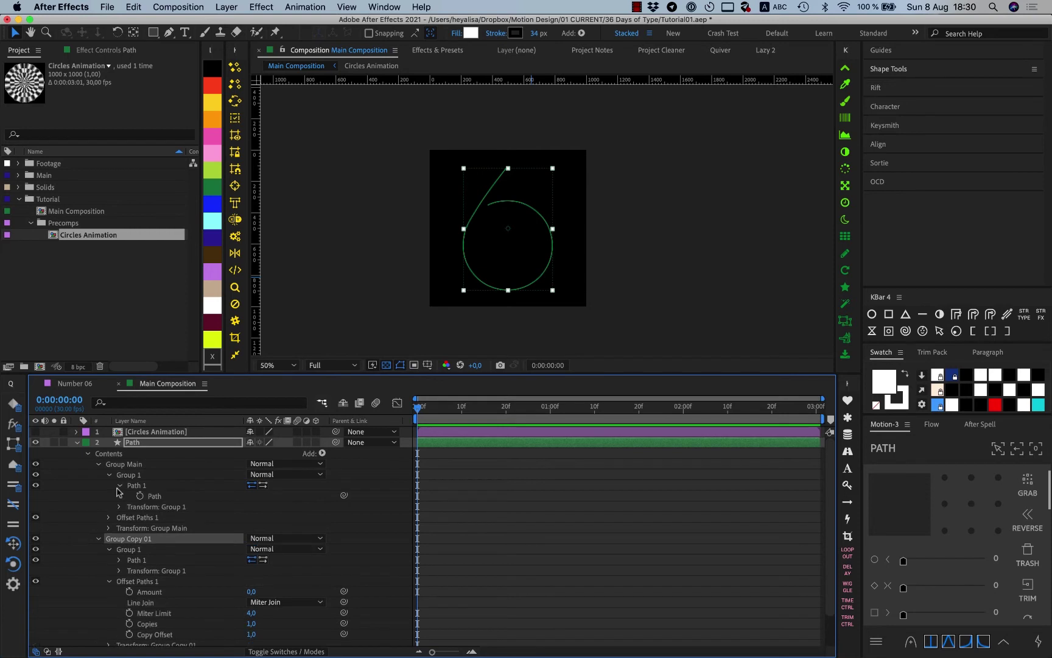
click(124, 560)
click(119, 560)
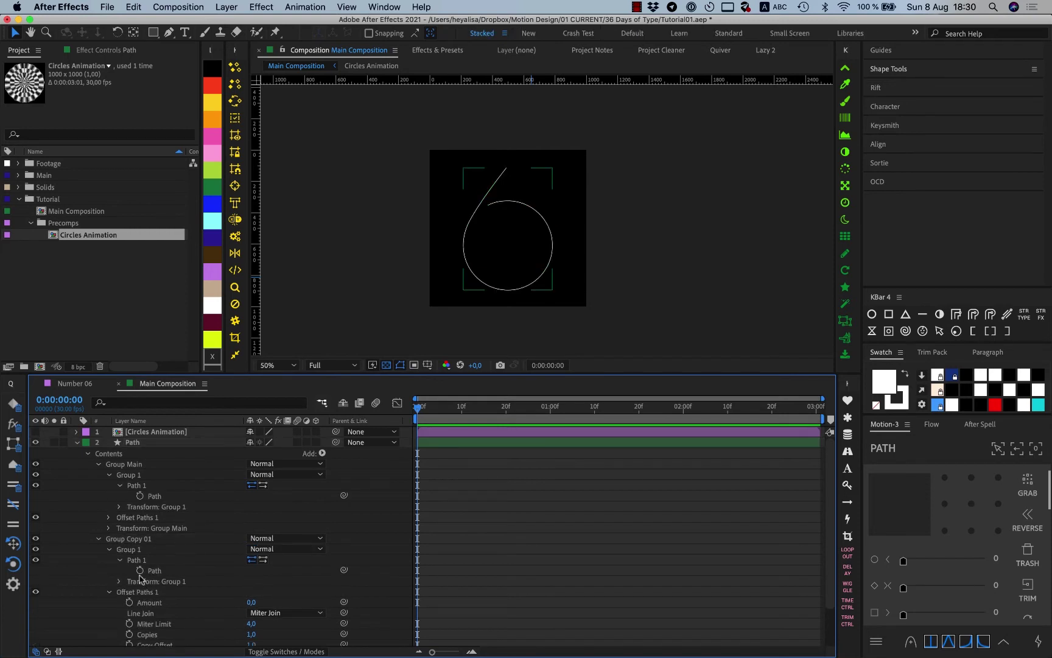
alt+click(140, 570)
drag(281, 580, 162, 495)
click(111, 500)
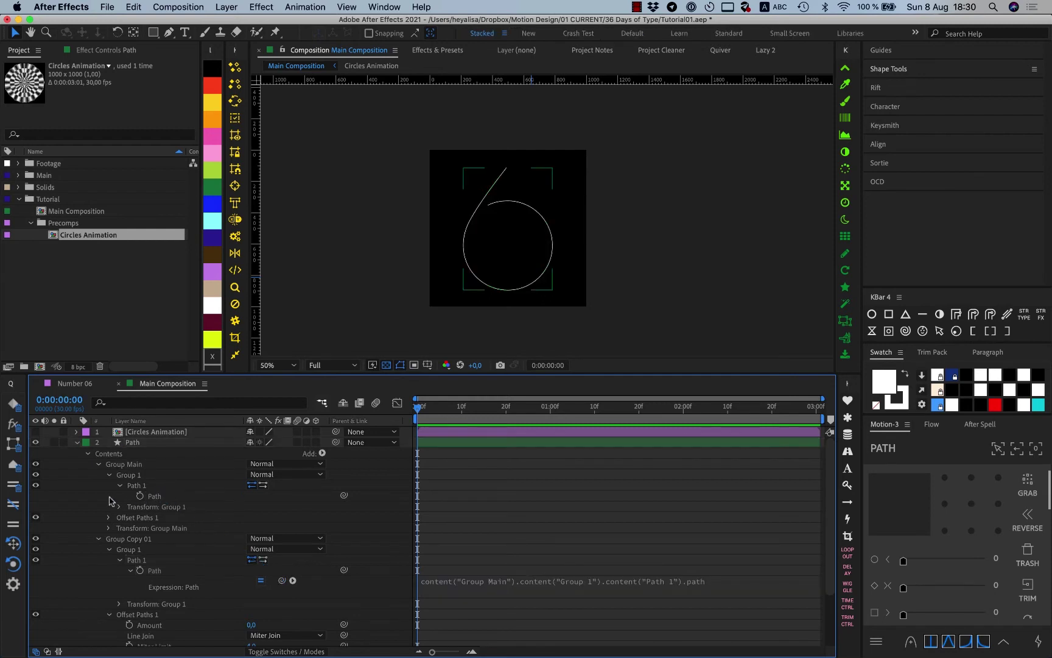
Try duplicating Group Copy 01 three times below Group Main.
click(141, 538)
key(ctrl+d)
key(ctrl+d)
key(ctrl+d)
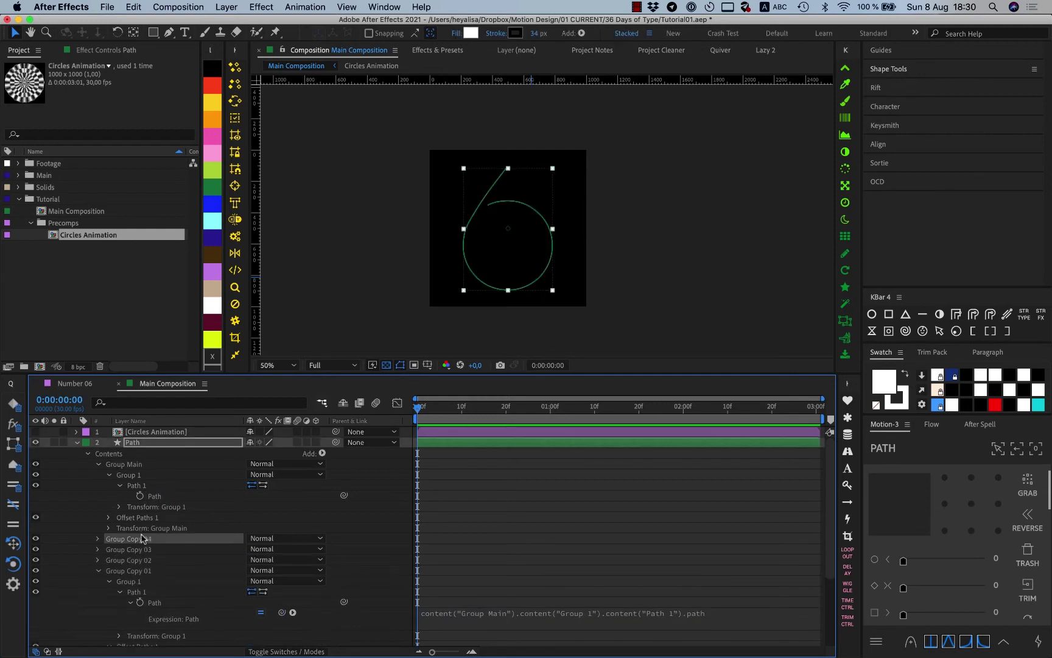
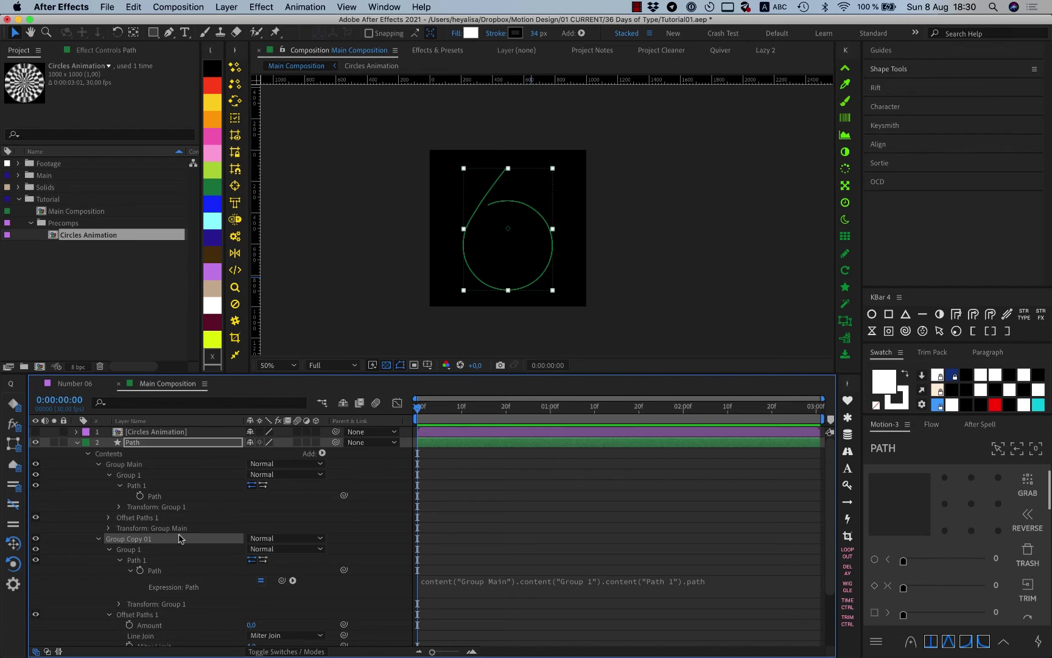
Add a Slider Control to the Path layer, rename it Offset, and set its Slider to 20.
scroll(128, 588, down, 1)
click(119, 550)
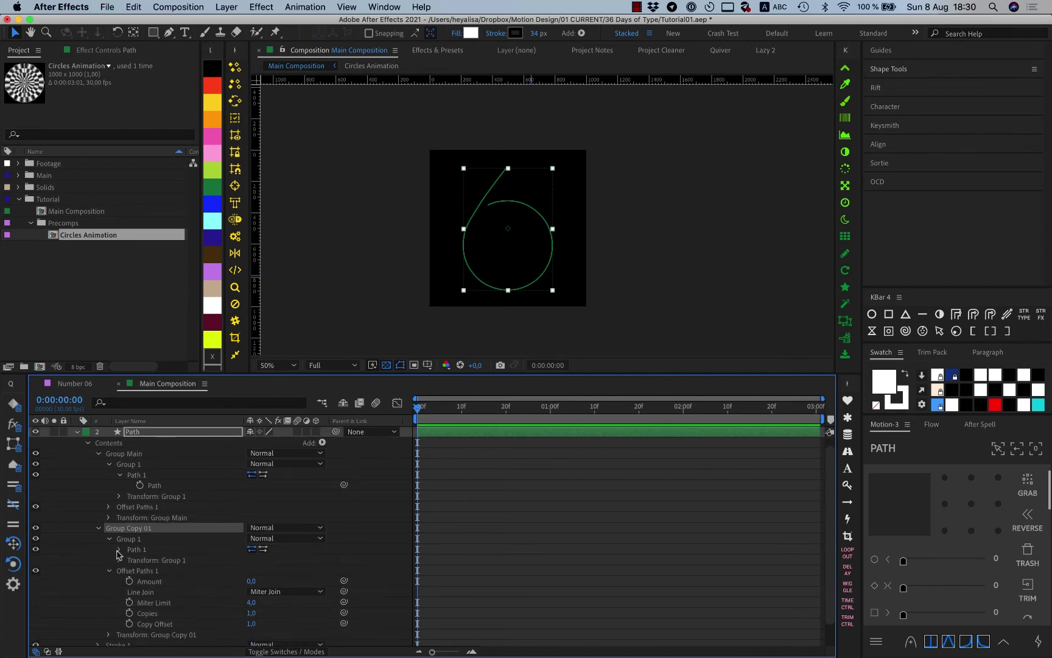
click(180, 431)
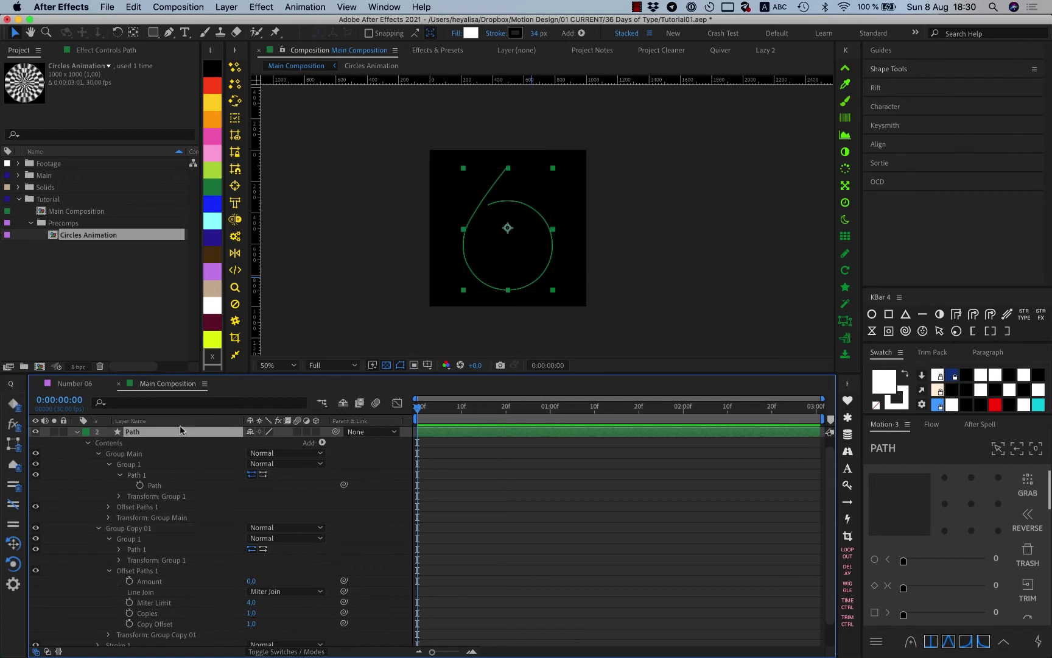
key(ctrl+space)
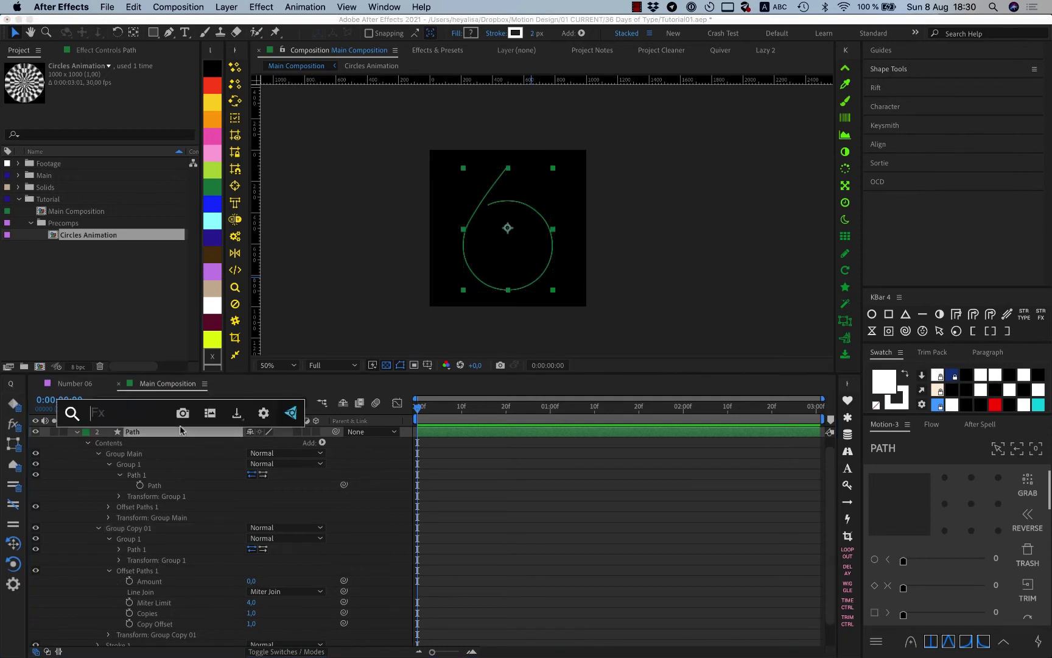
text(slider)
key(Return)
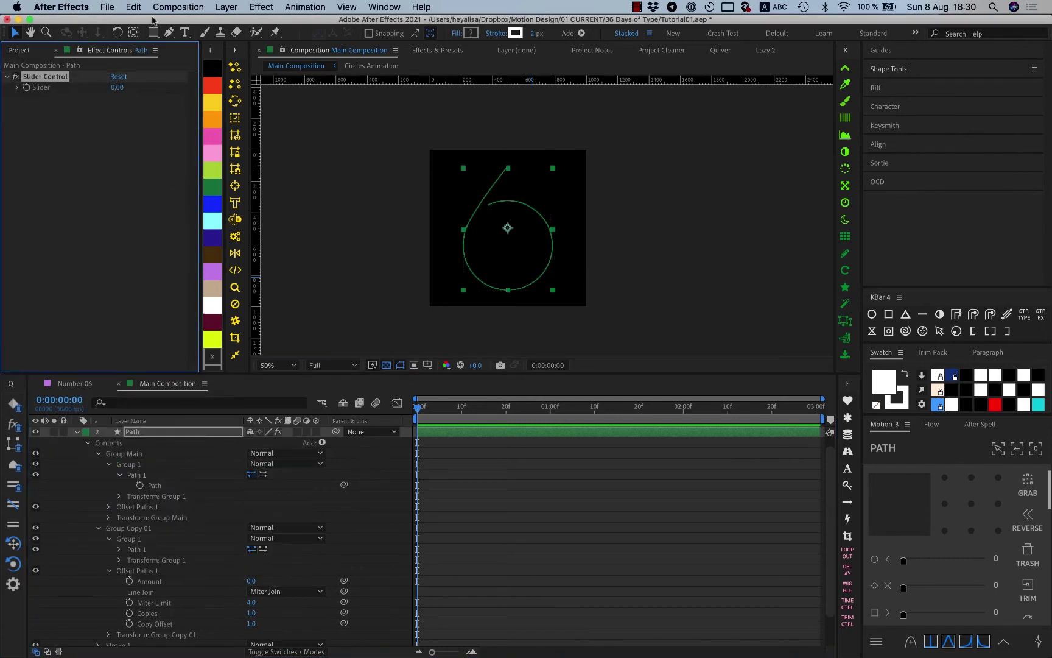
key(Return)
text(Offset)
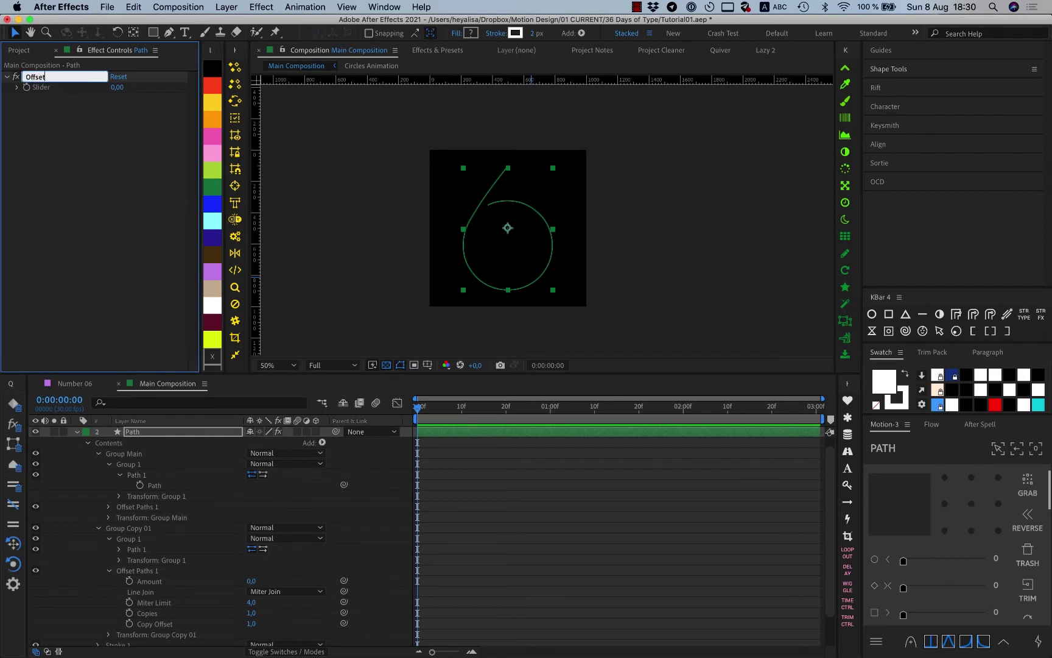
key(Return)
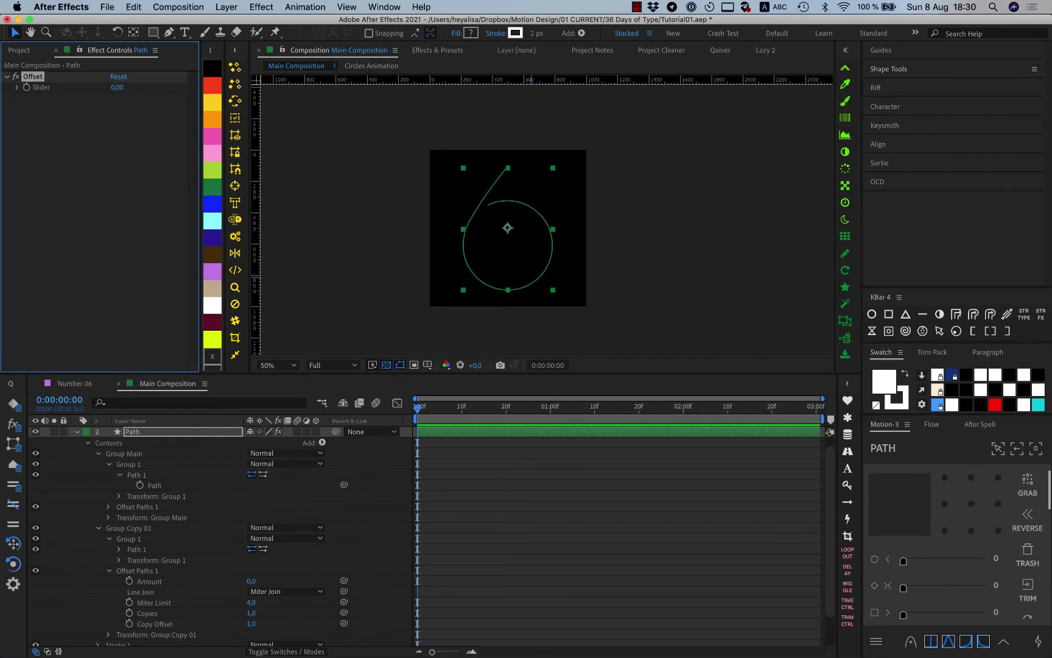
click(117, 89)
text(20)
key(Return)
Copy the Offset Paths Amount expression from the Path layer in Number 06 and return to Main Composition.
click(589, 52)
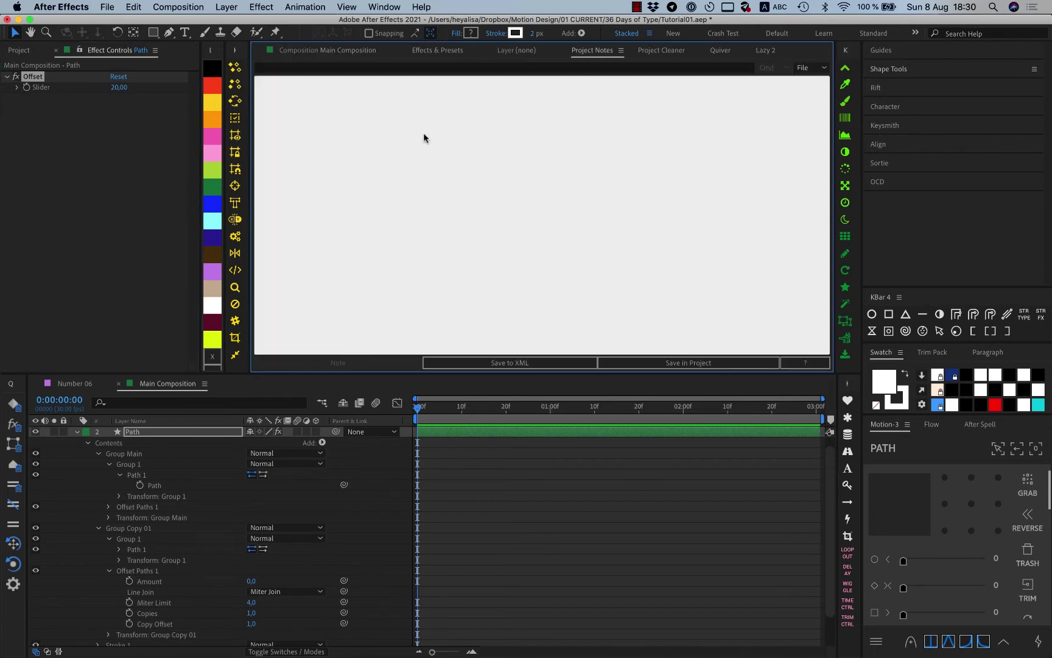
click(323, 53)
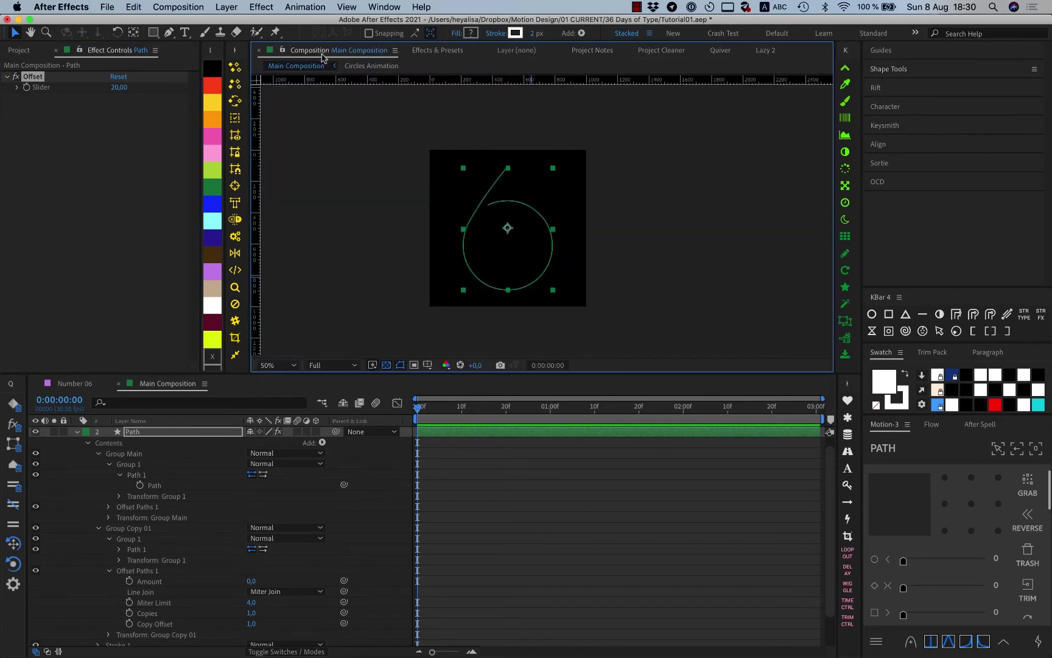
click(64, 382)
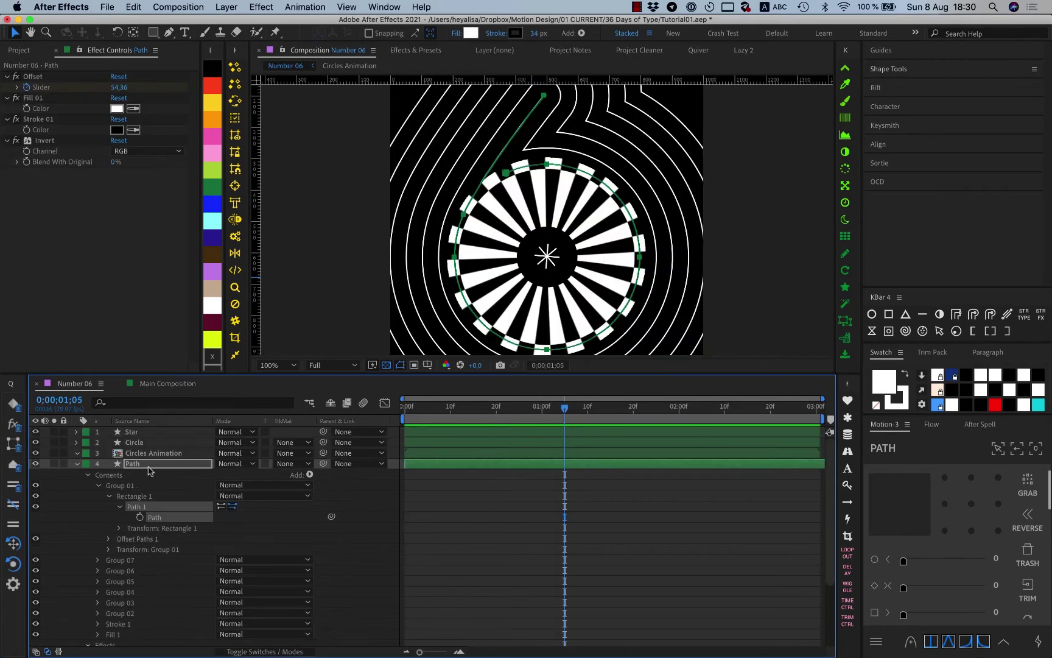
key(e)
key(e)
click(477, 509)
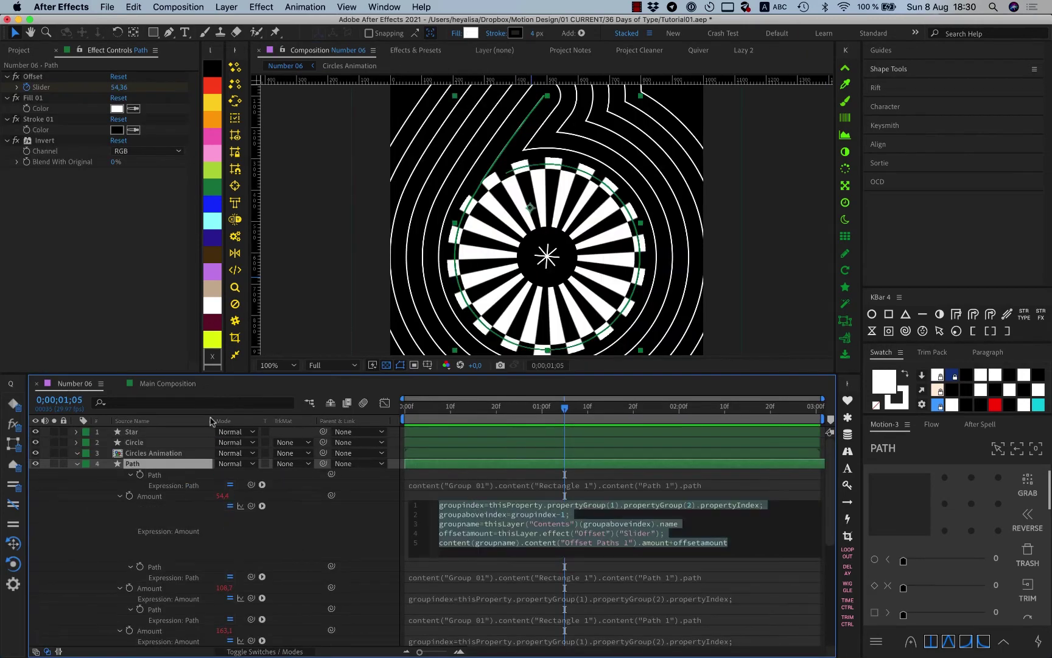
click(187, 387)
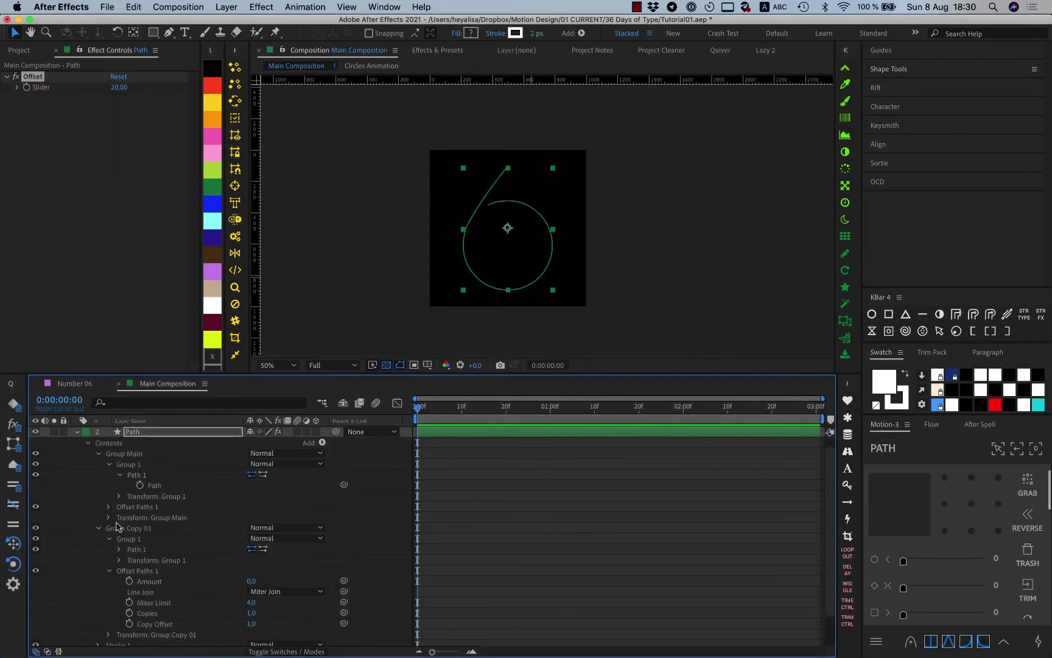
Paste the copied expression onto Group Copy 01's Offset Paths Amount and enlarge the expression field to show all its lines.
alt+click(129, 582)
key(super+a)
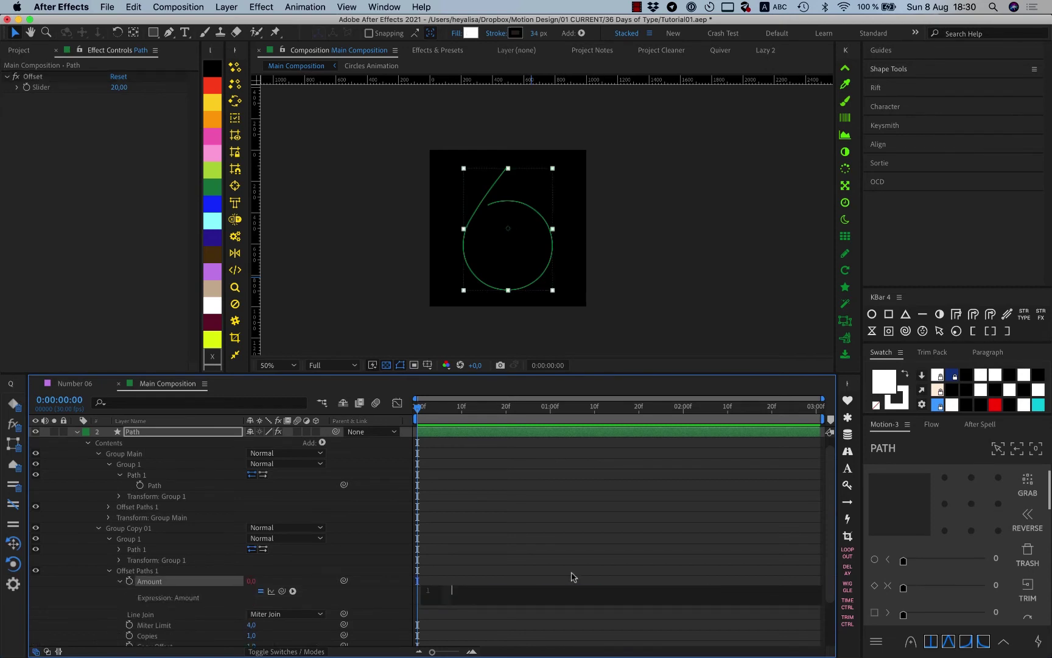
key(super+v)
click(572, 576)
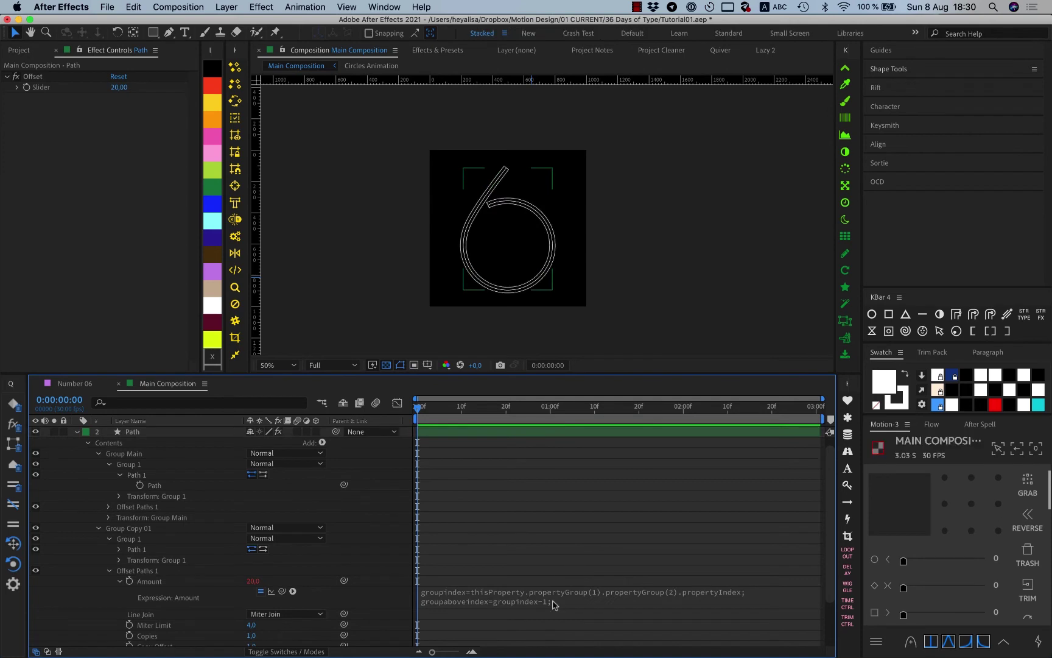
drag(559, 607, 557, 636)
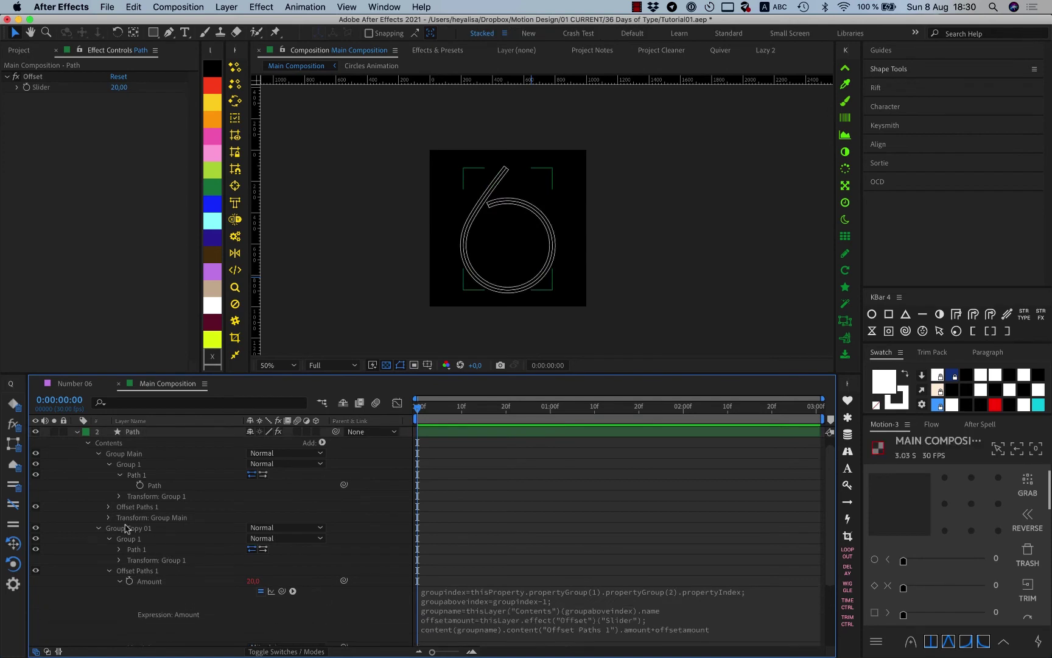
scroll(609, 490, down, 5)
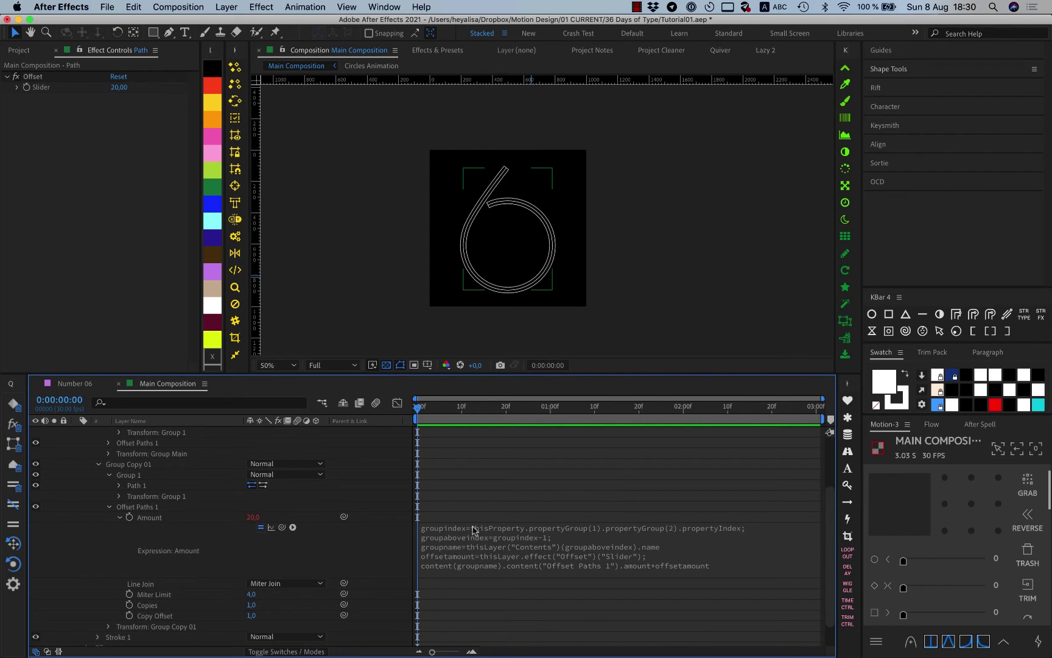
scroll(157, 531, up, 3)
Disable the Amount expression in Group Copy 01 and duplicate the group three times.
click(144, 509)
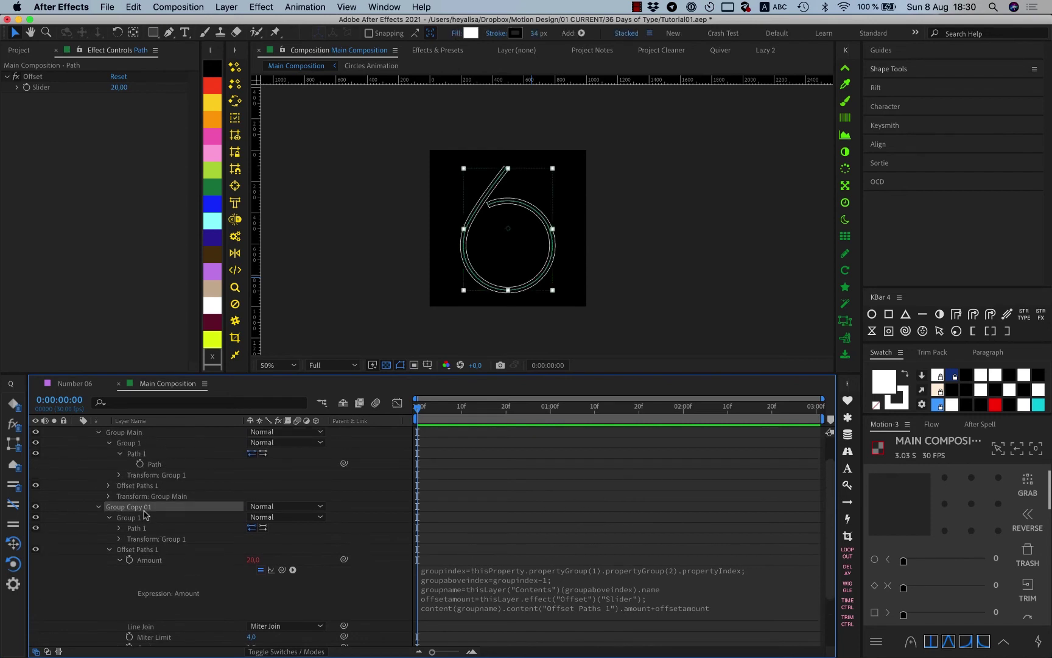
click(261, 571)
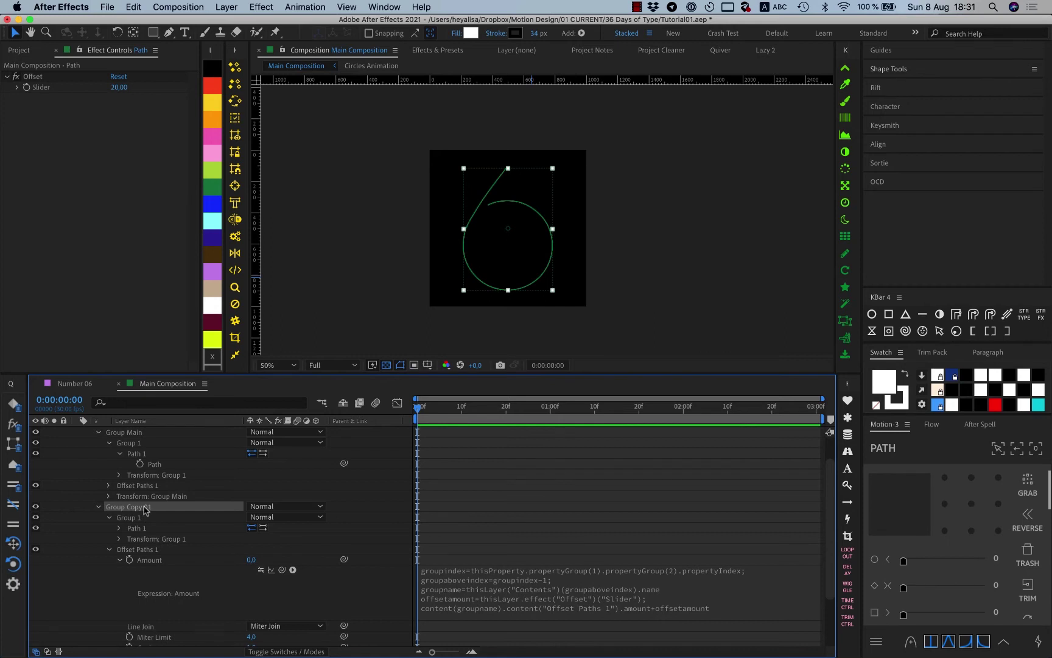
key(super+d)
key(super+d)
key(super+d)
Try out different Offset Paths Amount values in Group Copy 02, including 8, and in Group Copy 03.
click(96, 528)
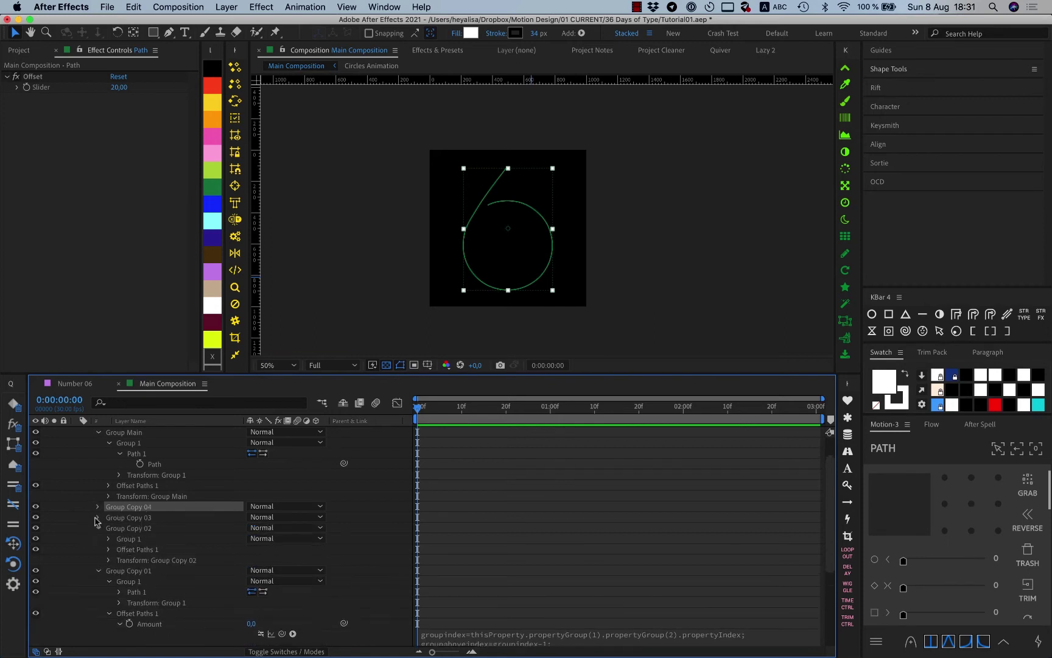
click(98, 517)
click(98, 506)
click(109, 528)
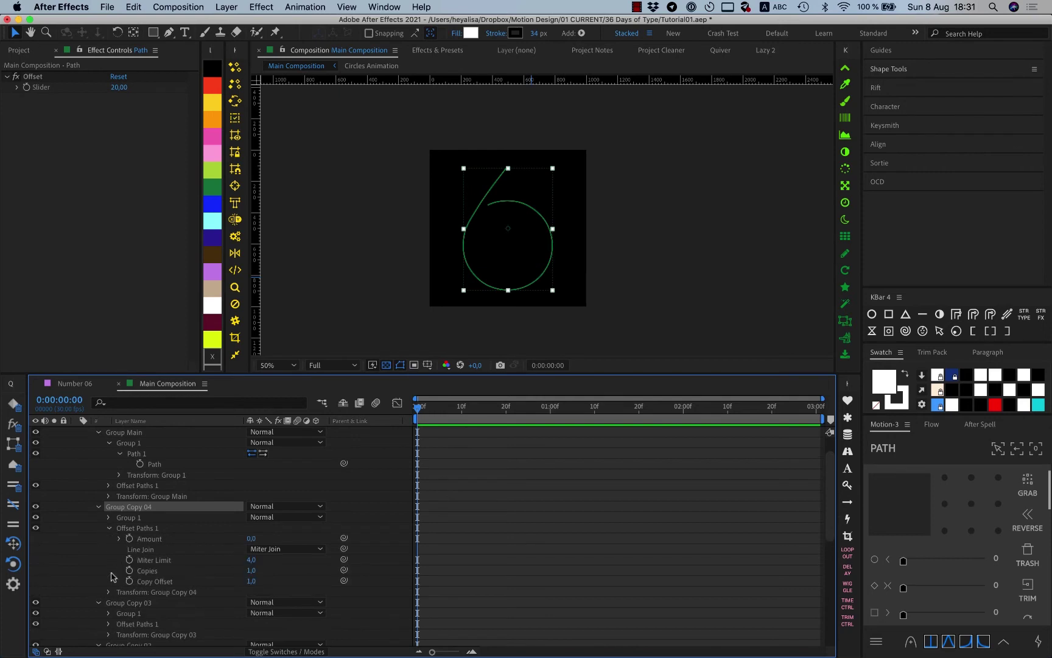
scroll(110, 548, down, 5)
click(109, 539)
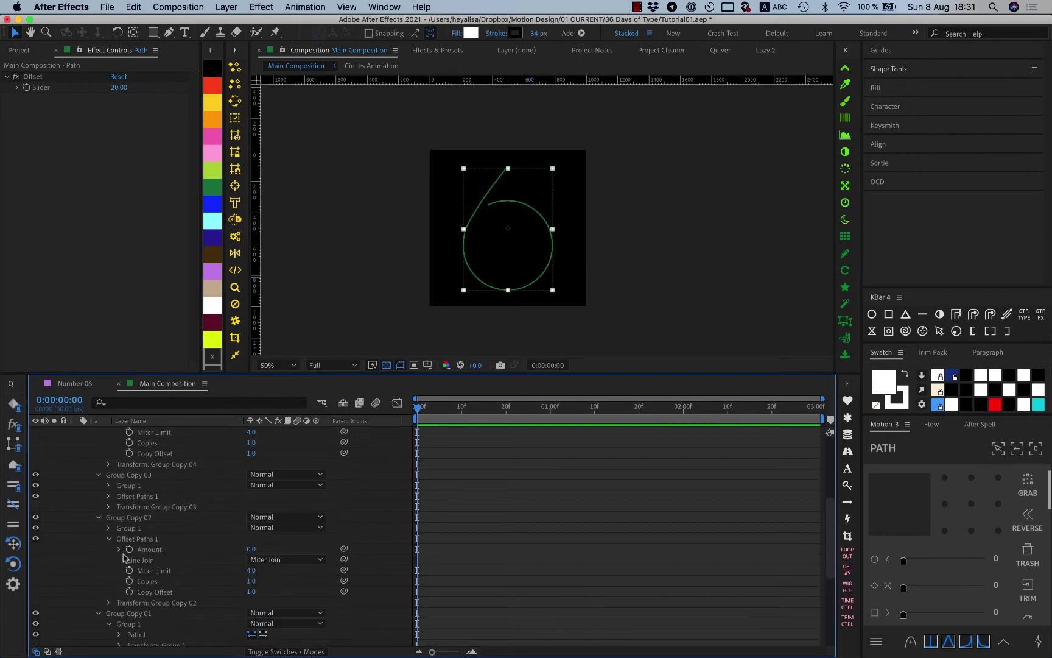
drag(267, 549, 271, 549)
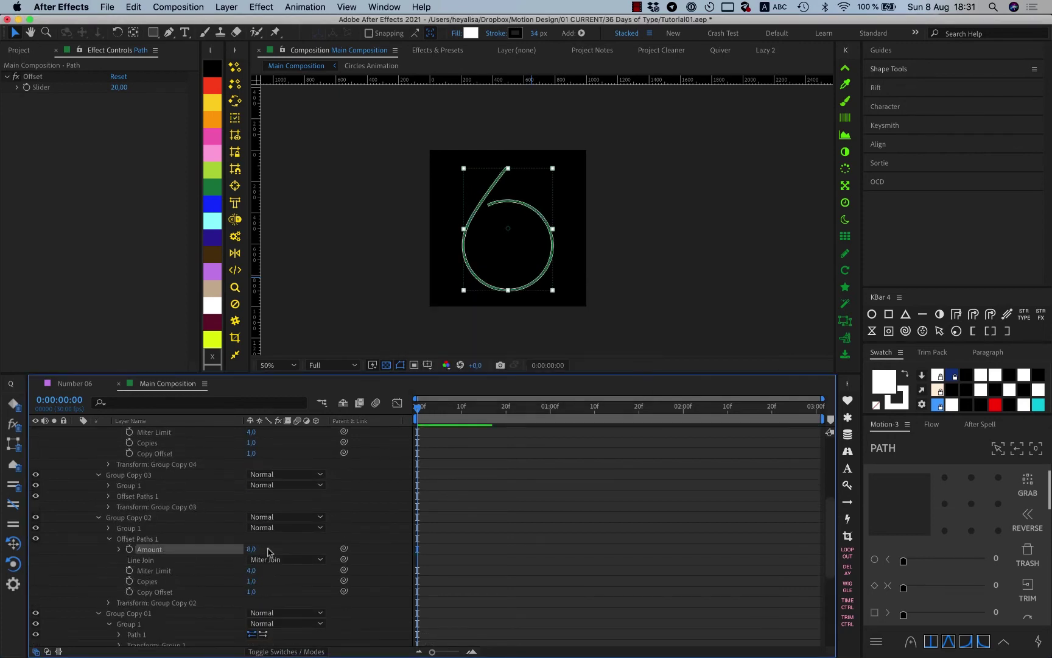
click(109, 496)
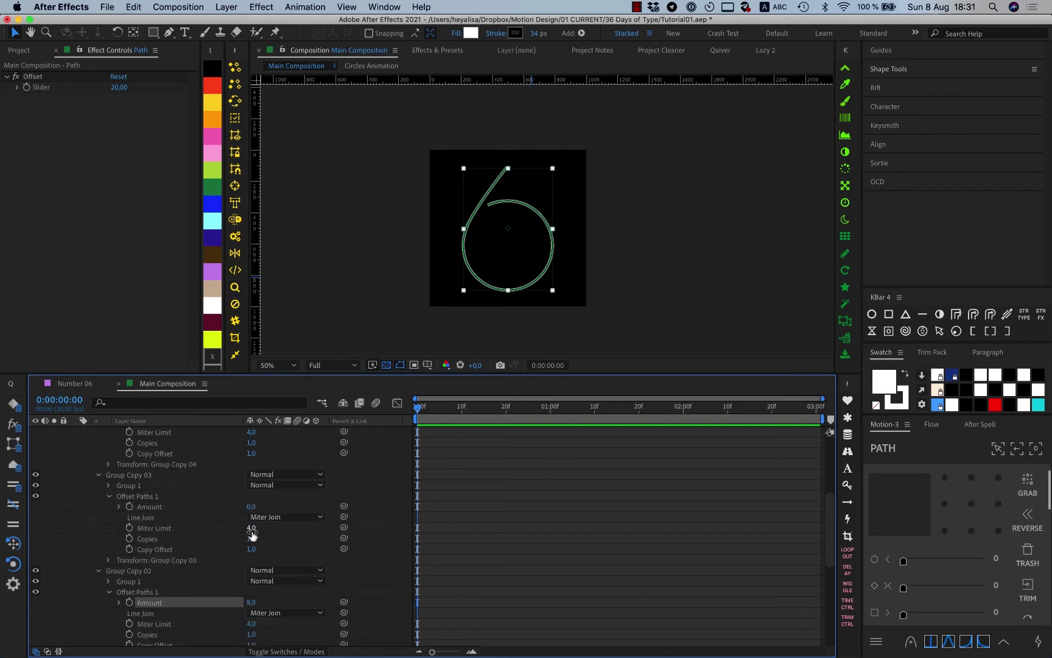
mouse_move(249, 506)
mouse_down()
mouse_move(263, 507)
mouse_move(250, 506)
mouse_up()
scroll(248, 496, down, 5)
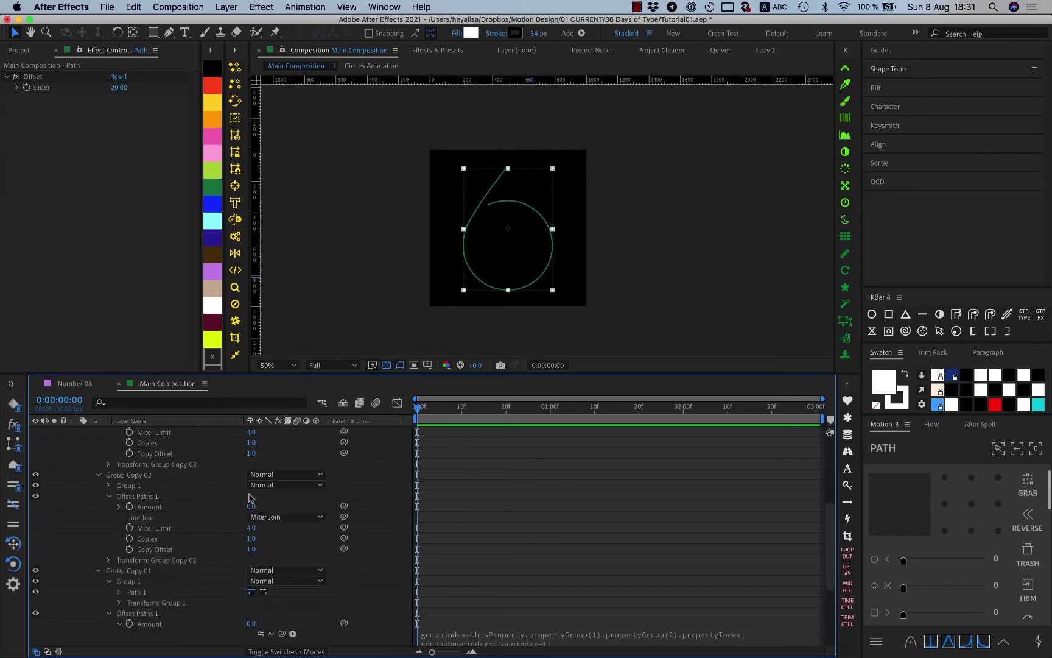
Remove the extra duplicates above Group Copy 01 and re-enable the expression on its Offset Paths Amount.
scroll(249, 497, up, 6)
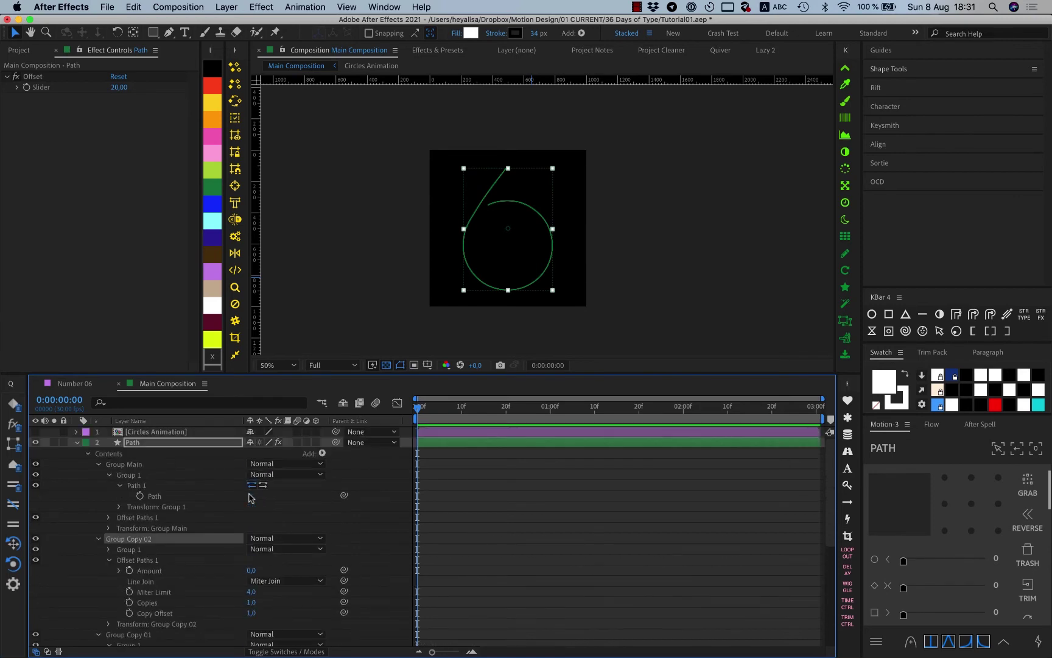
scroll(144, 542, down, 3)
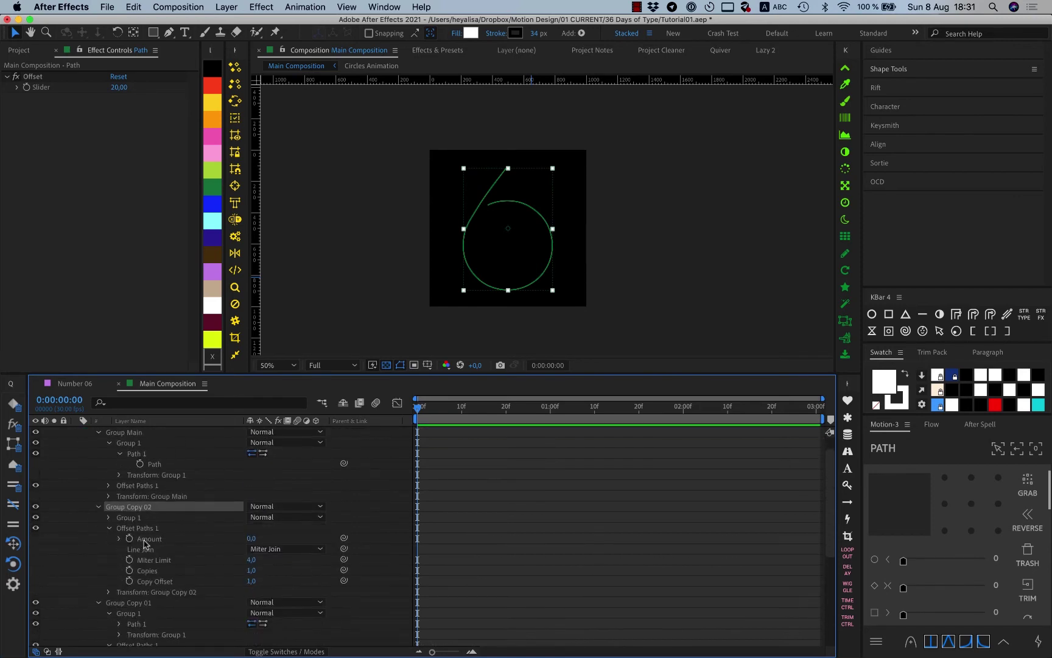
scroll(145, 542, down, 6)
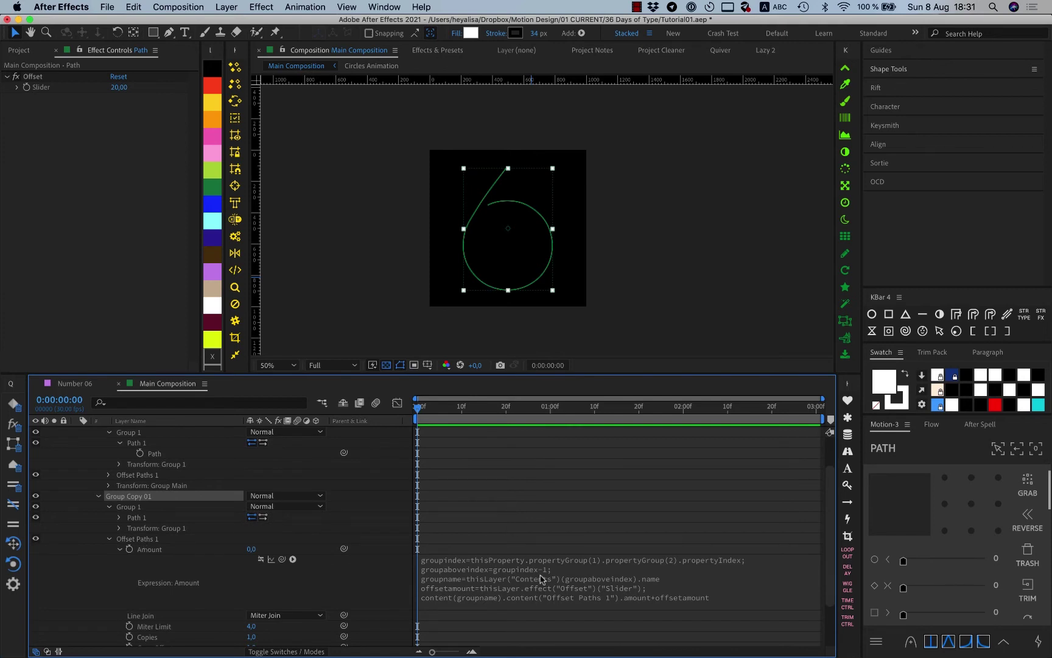
click(262, 559)
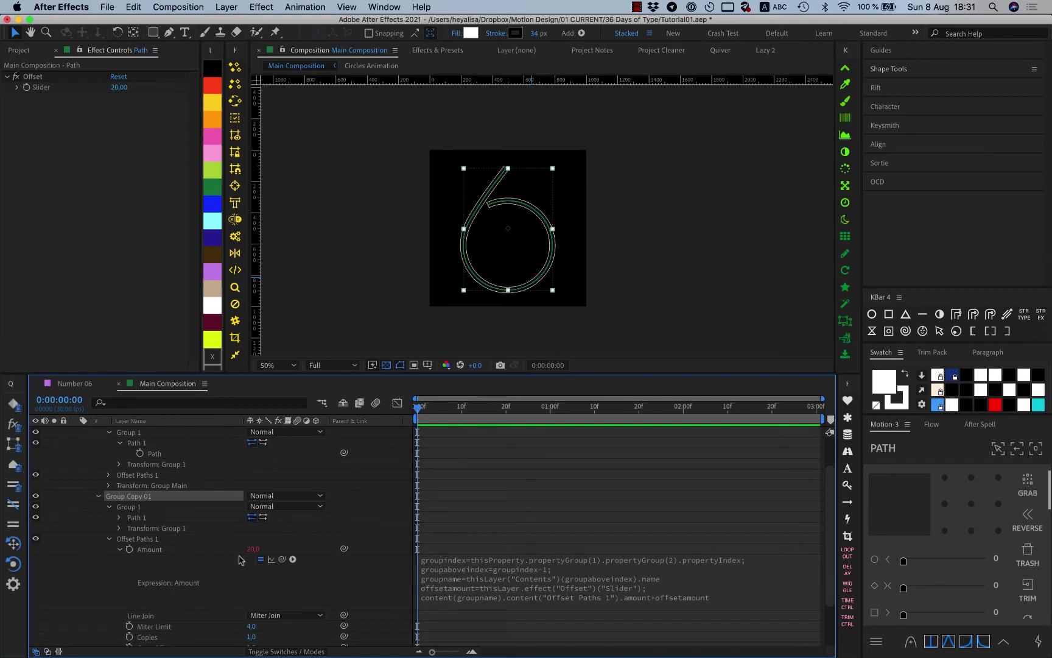
Collapse Group Main and the Group 1 inside Group Copy 01, keeping the Path layer's Amount expression in view.
scroll(152, 476, up, 3)
click(81, 450)
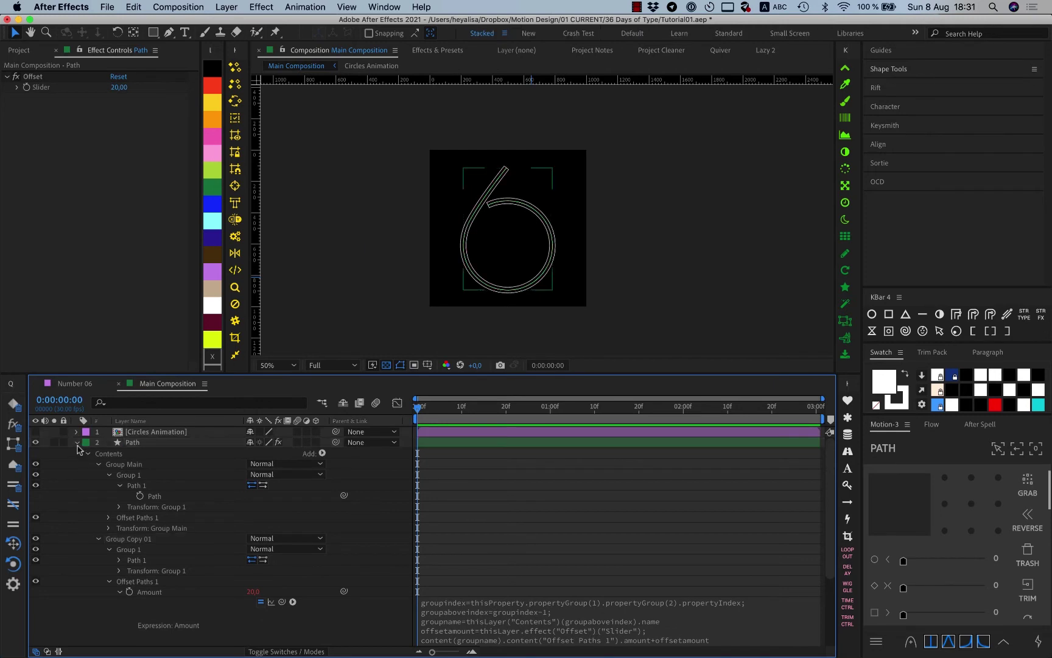
click(78, 444)
key(super+s)
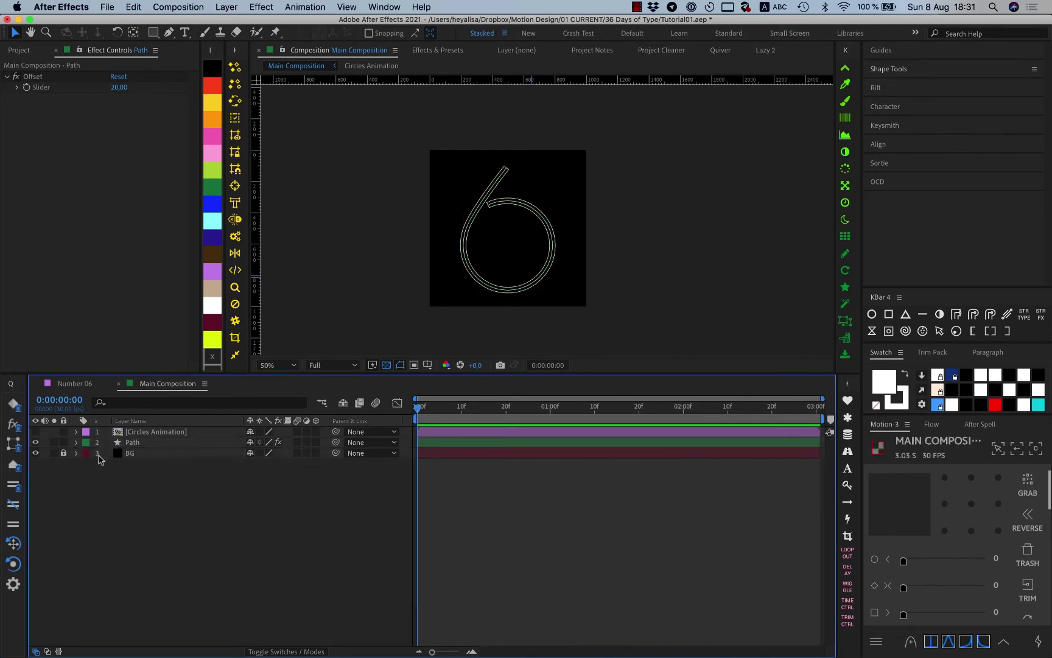
key(super+s)
key(e)
key(e)
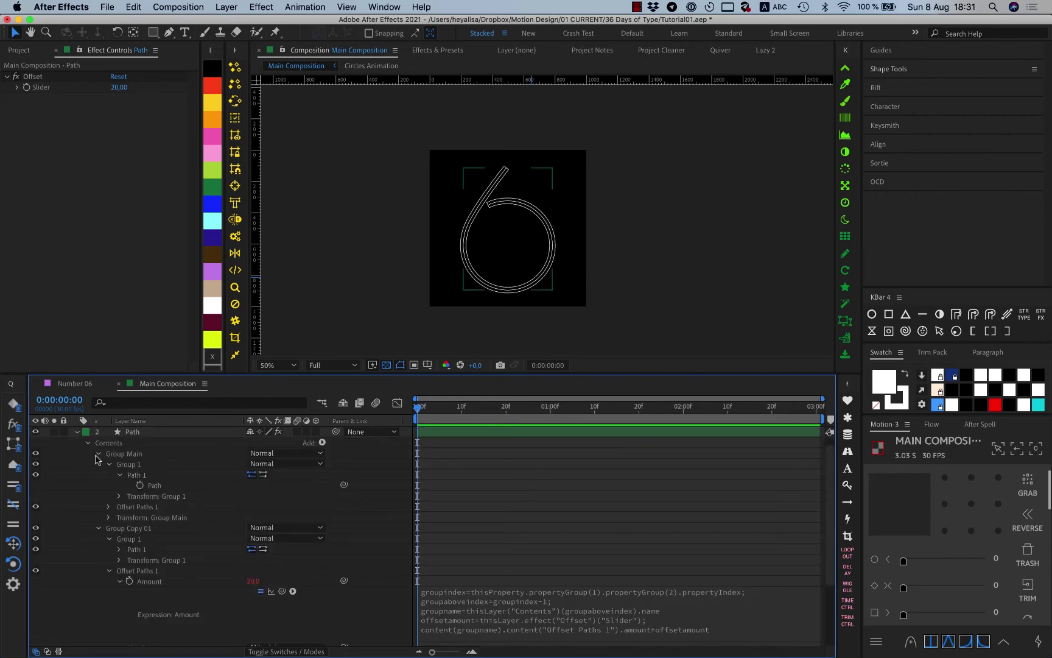
click(98, 454)
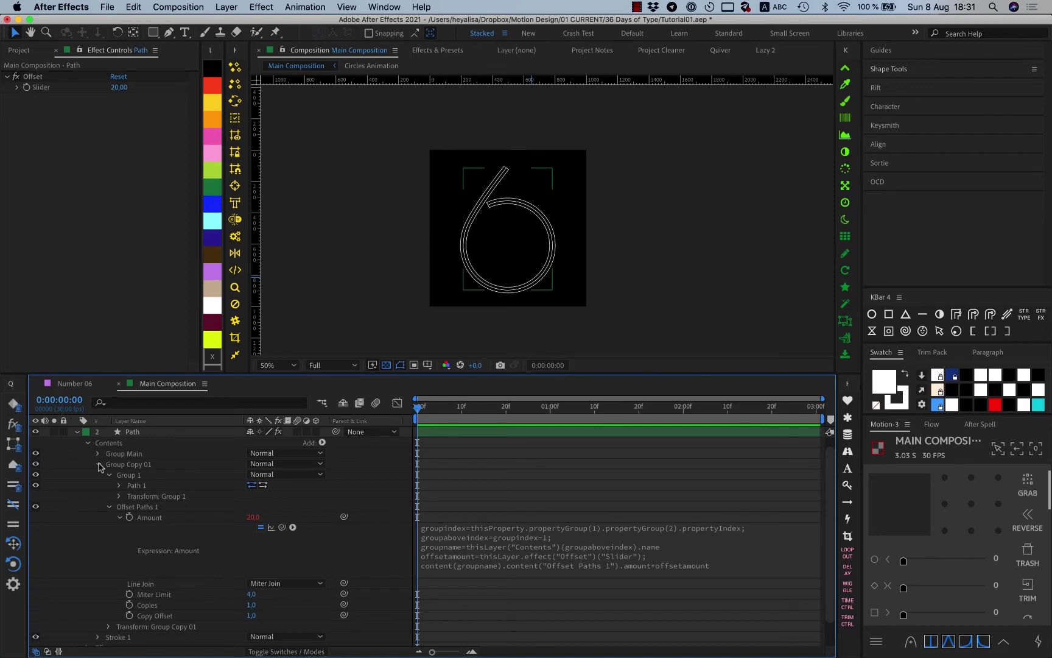
click(110, 475)
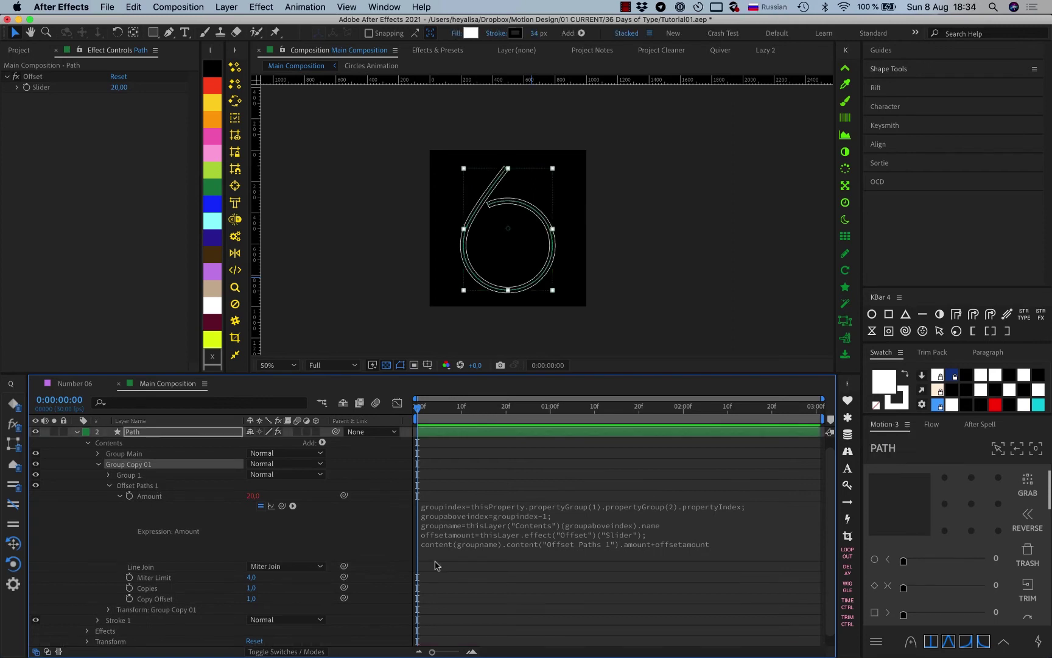
Examine the groupindex line of Group Copy 01's Amount expression, including its propertyGroup and propertyIndex references.
click(460, 511)
click(500, 508)
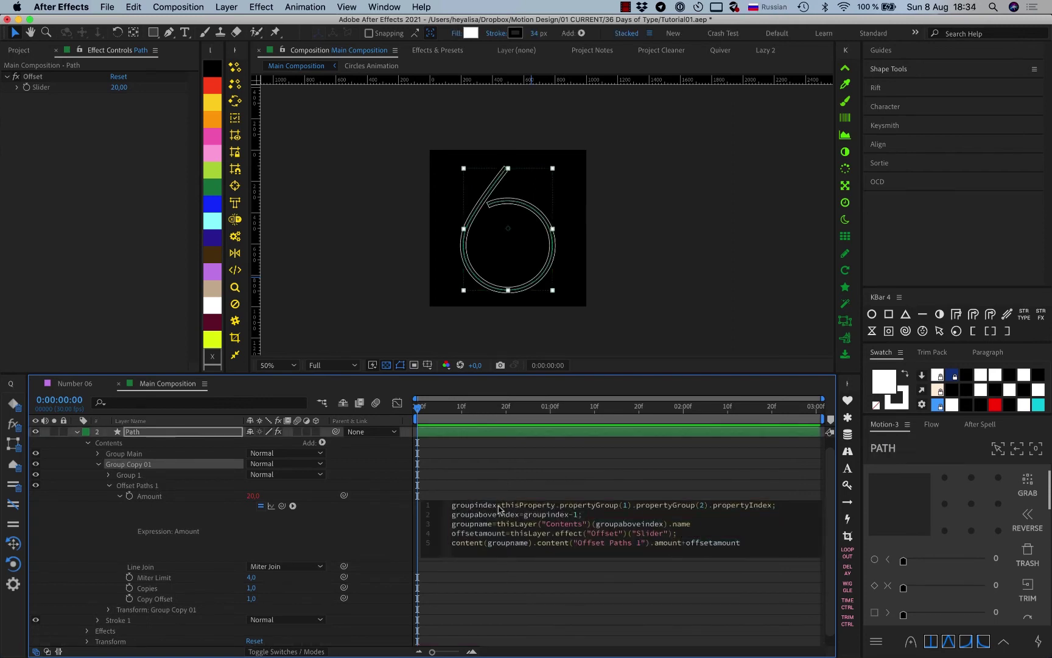
drag(498, 507, 385, 510)
click(169, 497)
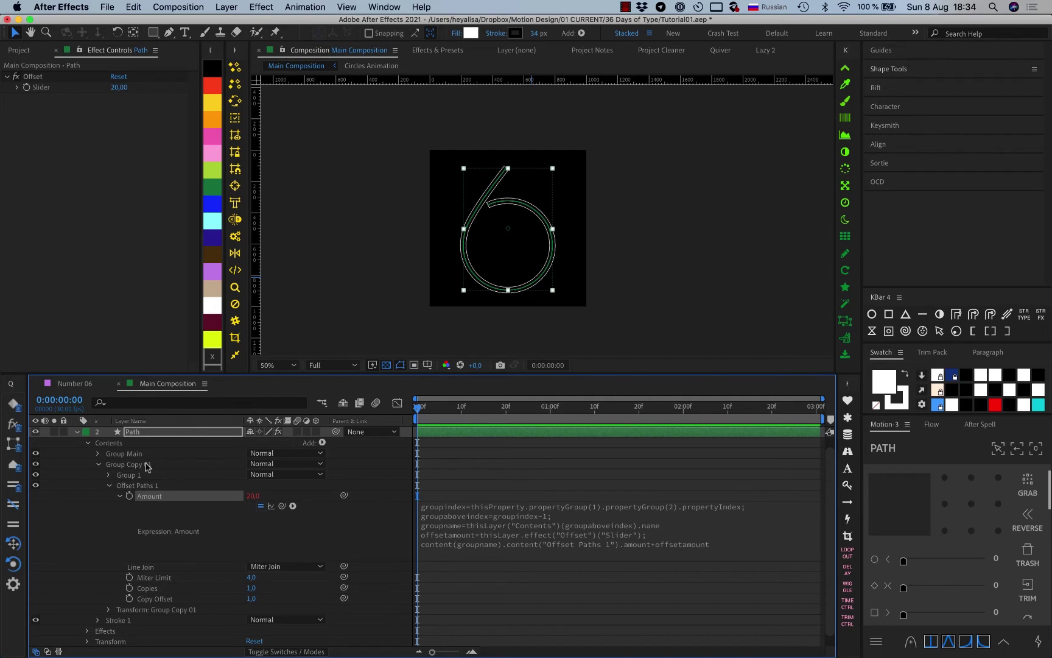
key(super+z)
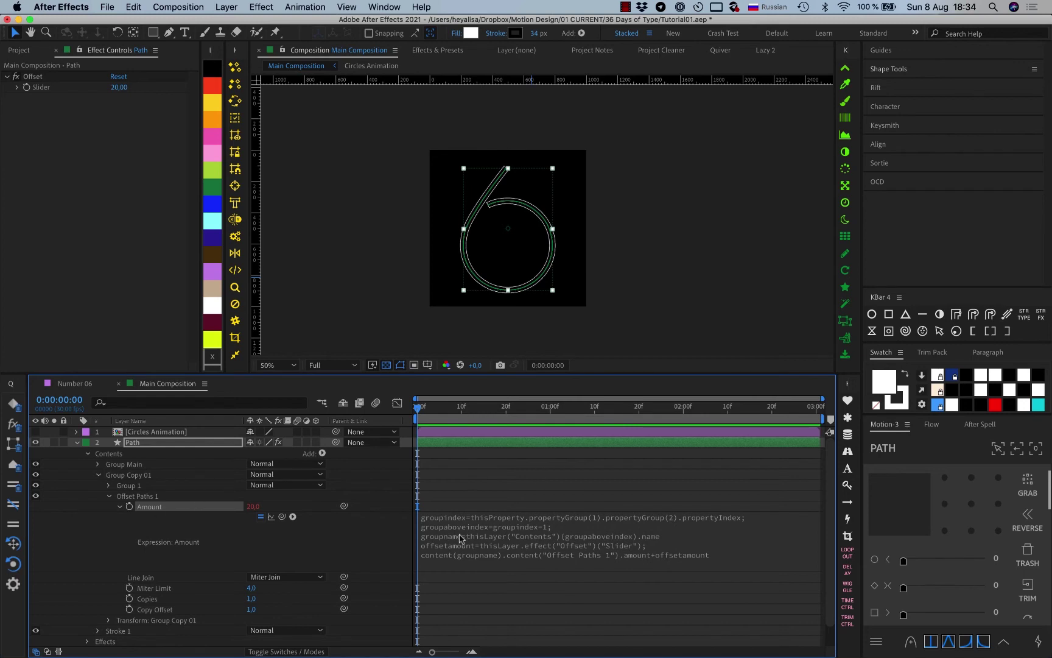
click(508, 521)
click(520, 522)
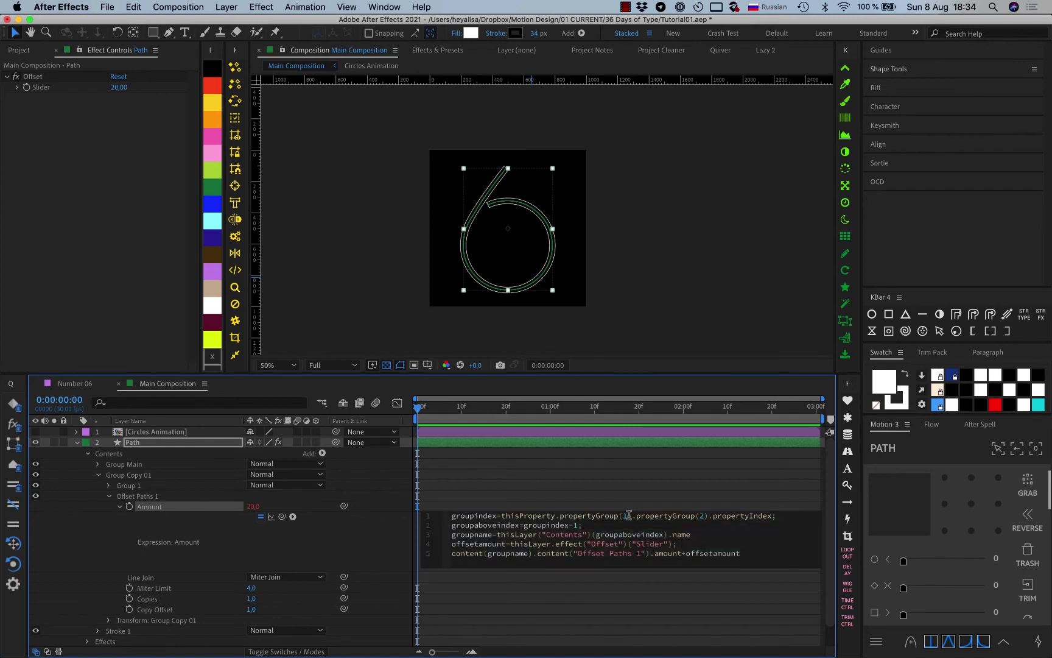
drag(452, 515, 497, 515)
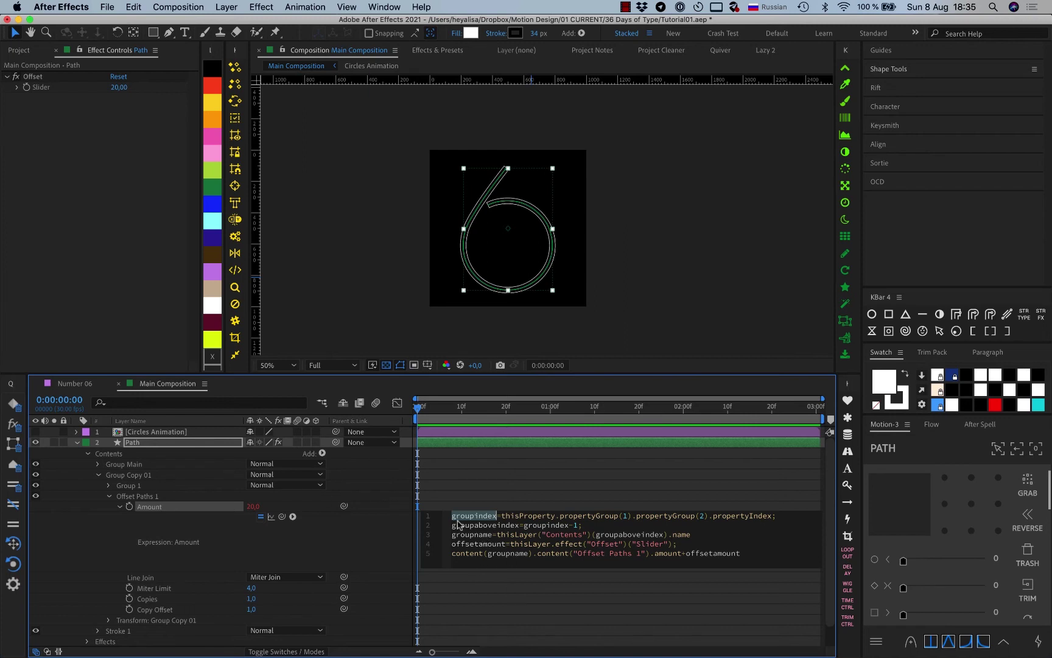
Examine the groupaboveindex and groupname lines of the Amount expression, including the groupindex-1 term and the name property.
click(533, 521)
double_click(518, 525)
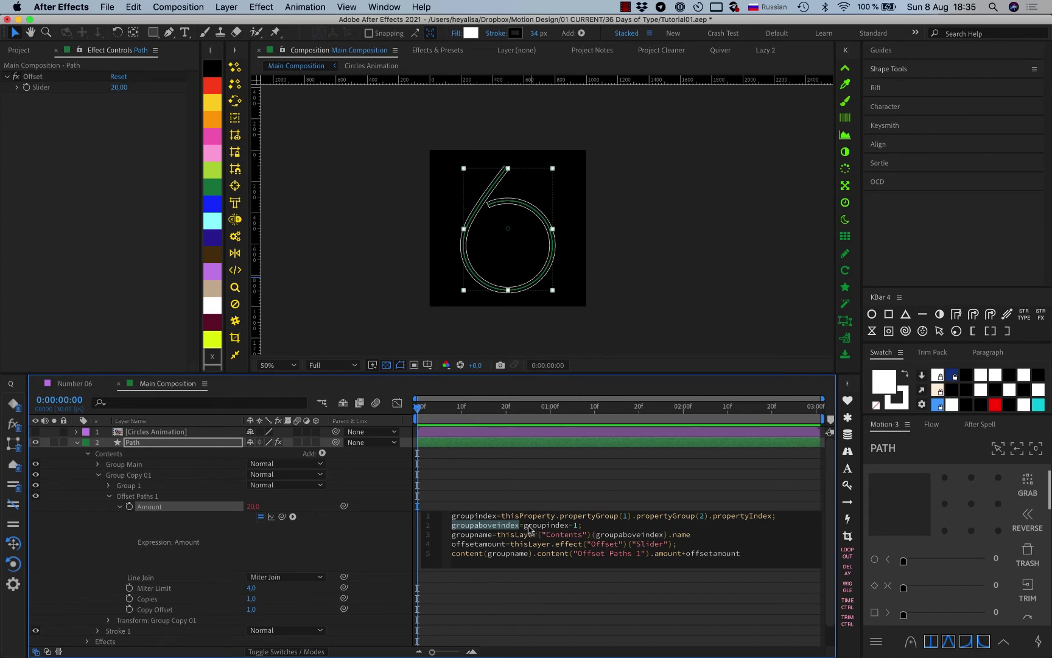
drag(525, 525, 571, 528)
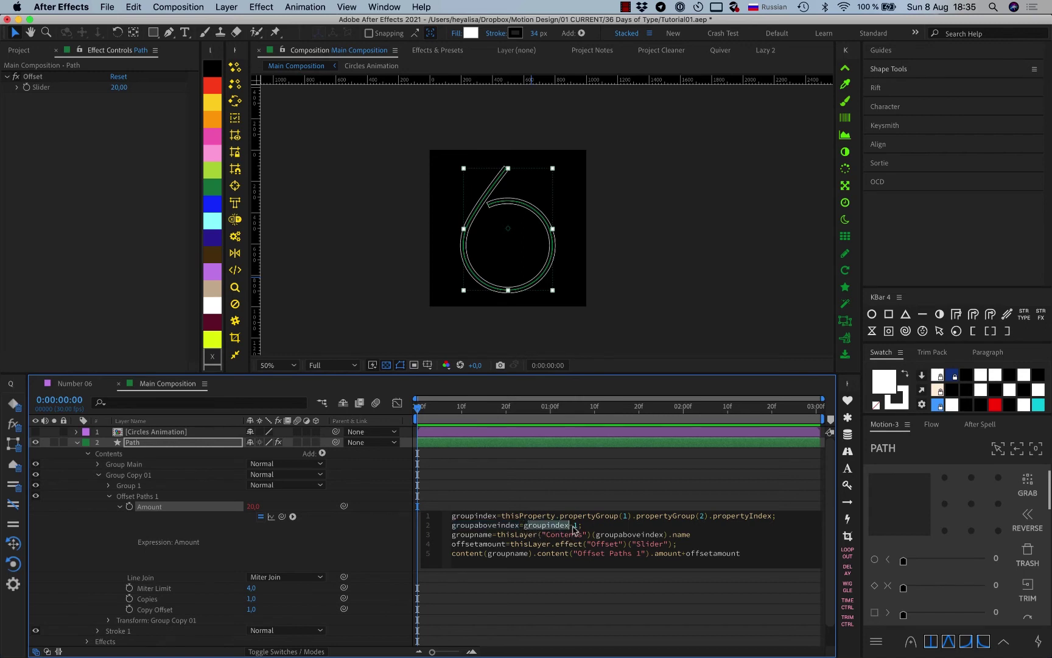
double_click(577, 527)
drag(583, 526, 455, 531)
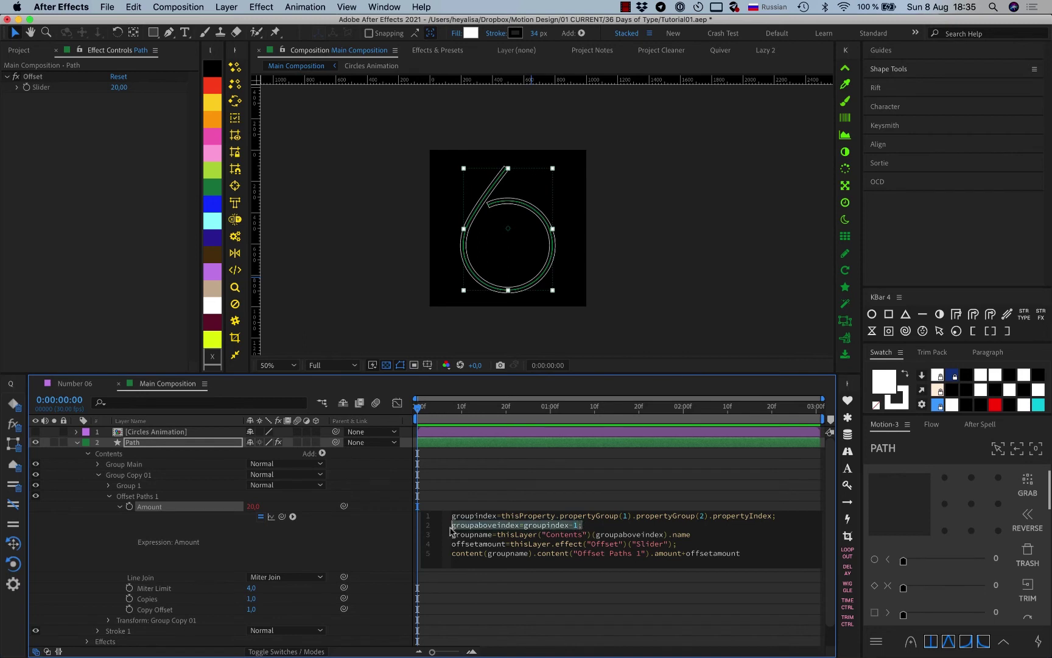
key(shift+Right)
key(shift+Right)
key(shift+Right)
key(shift+Right)
key(shift+Right)
key(shift+Right)
key(shift+Right)
key(shift+Right)
key(shift+Right)
key(shift+Right)
key(shift+Right)
key(shift+Right)
key(shift+Right)
key(shift+Right)
key(shift+Right)
key(shift+Right)
key(shift+Right)
key(shift+Right)
key(shift+Right)
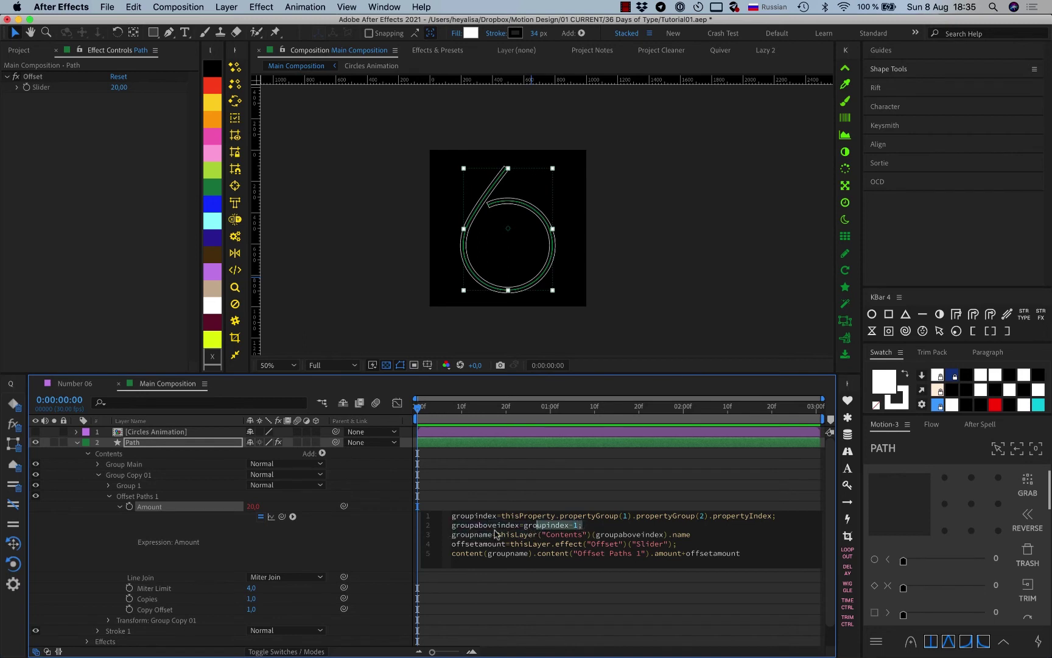
click(495, 527)
drag(453, 534, 491, 535)
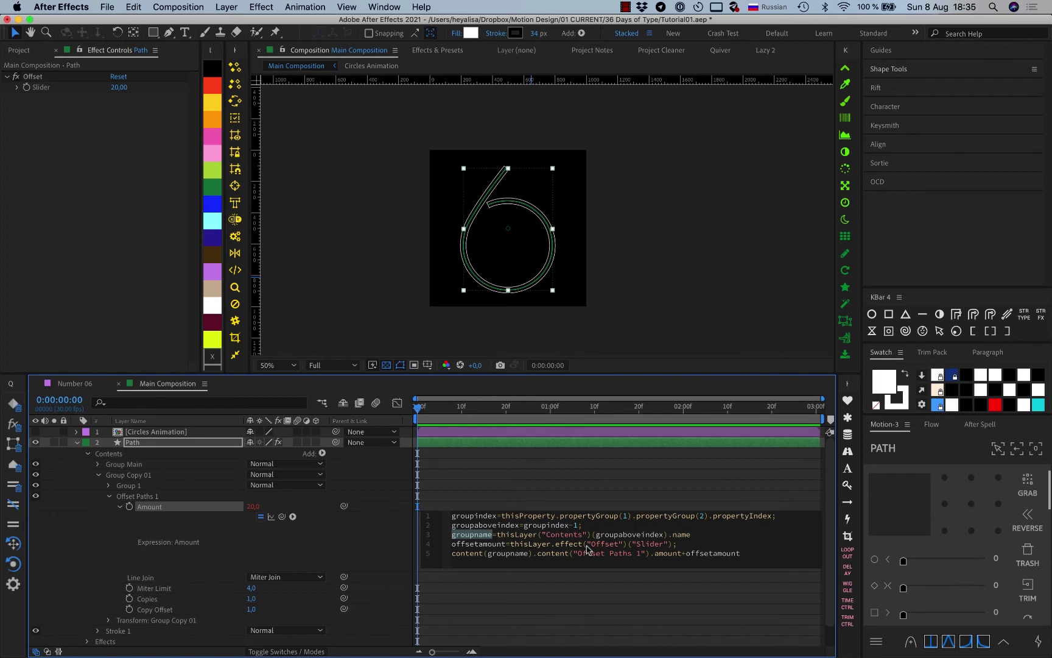
drag(595, 534, 673, 538)
click(679, 536)
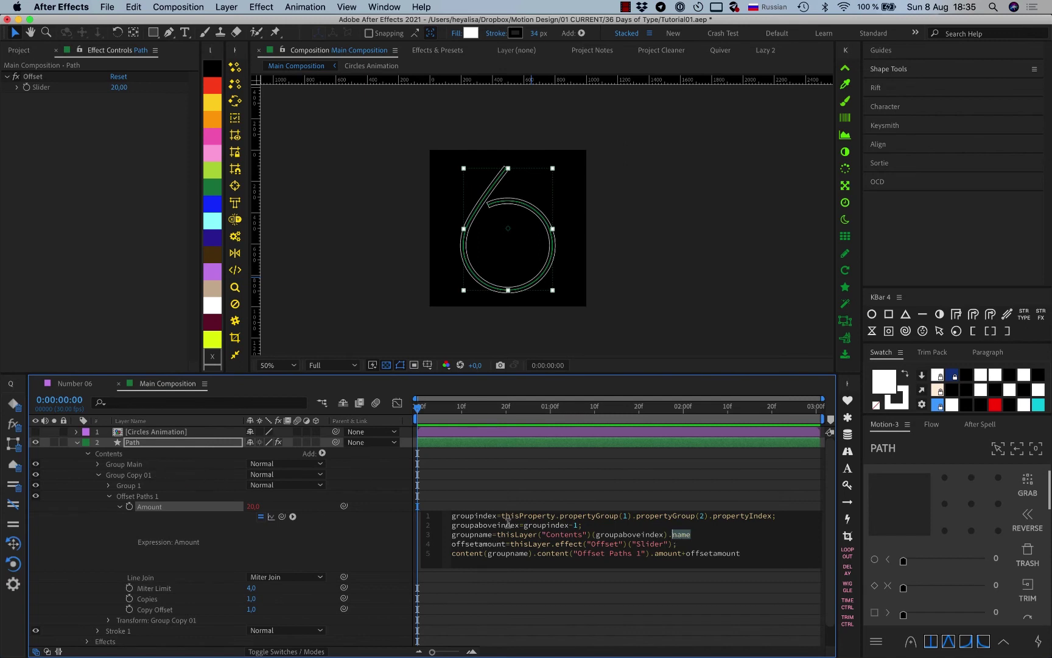
Replace the offsetamount reference in Group Copy 01's Amount expression with a direct link to the Offset effect's Slider.
click(470, 547)
drag(510, 543, 672, 543)
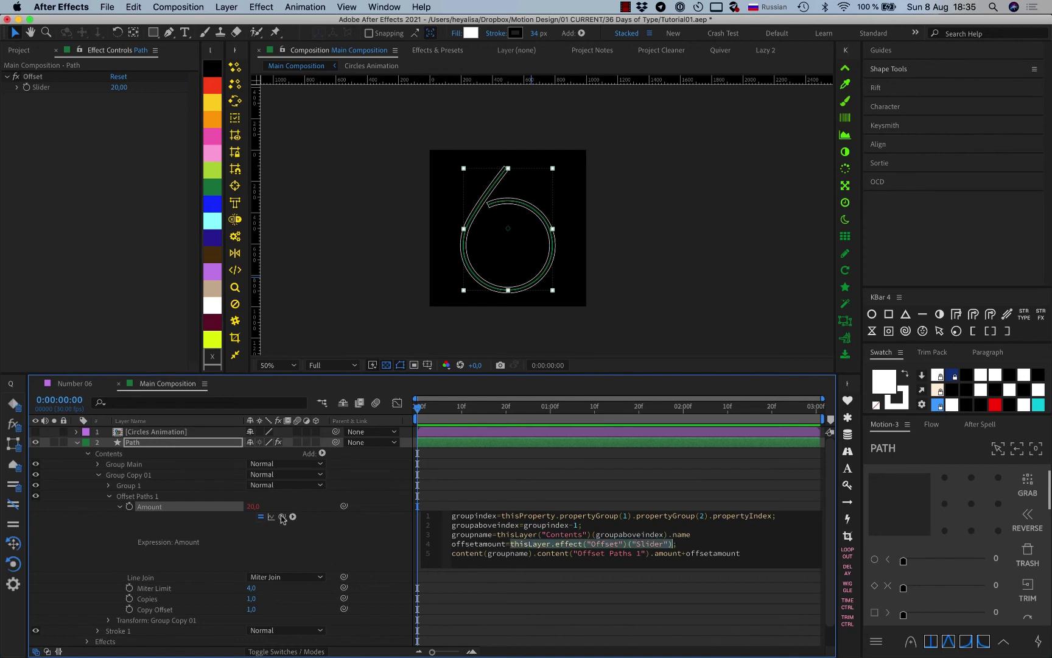
drag(282, 517, 76, 87)
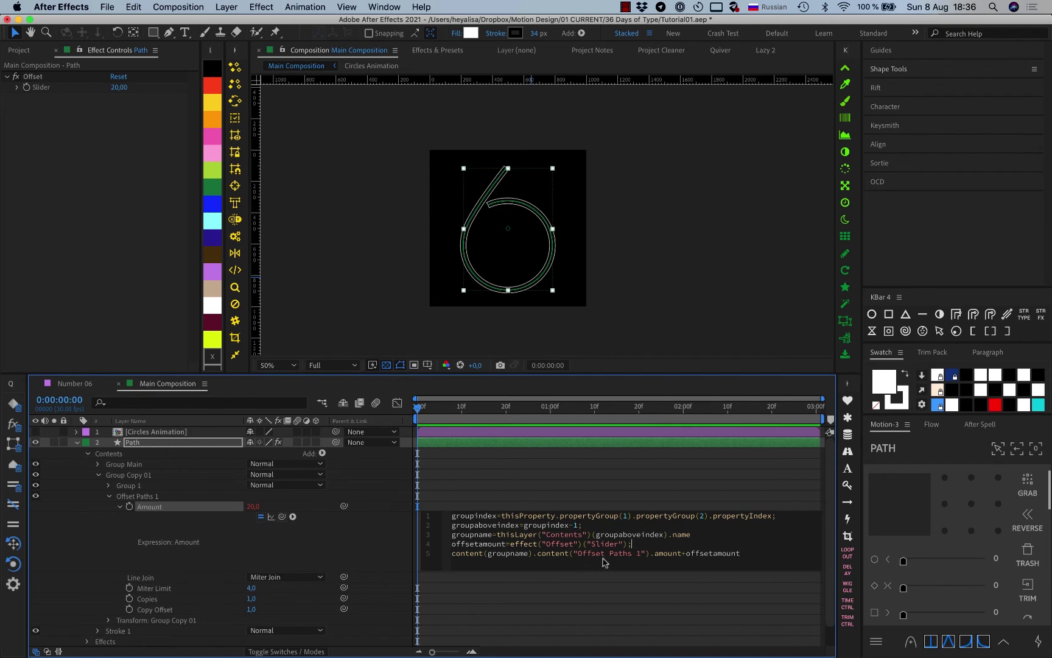
Apply the edited expression and expand Group Main's Offset Paths 1 to compare its Amount with Group Copy 01's expression.
click(98, 464)
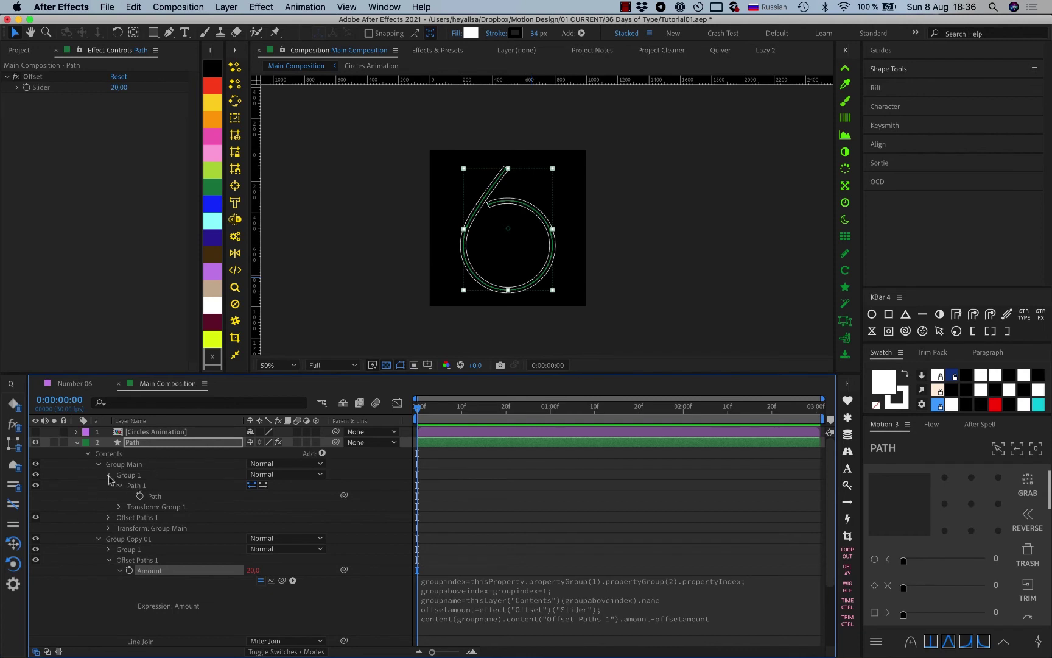
click(108, 476)
scroll(85, 491, down, 1)
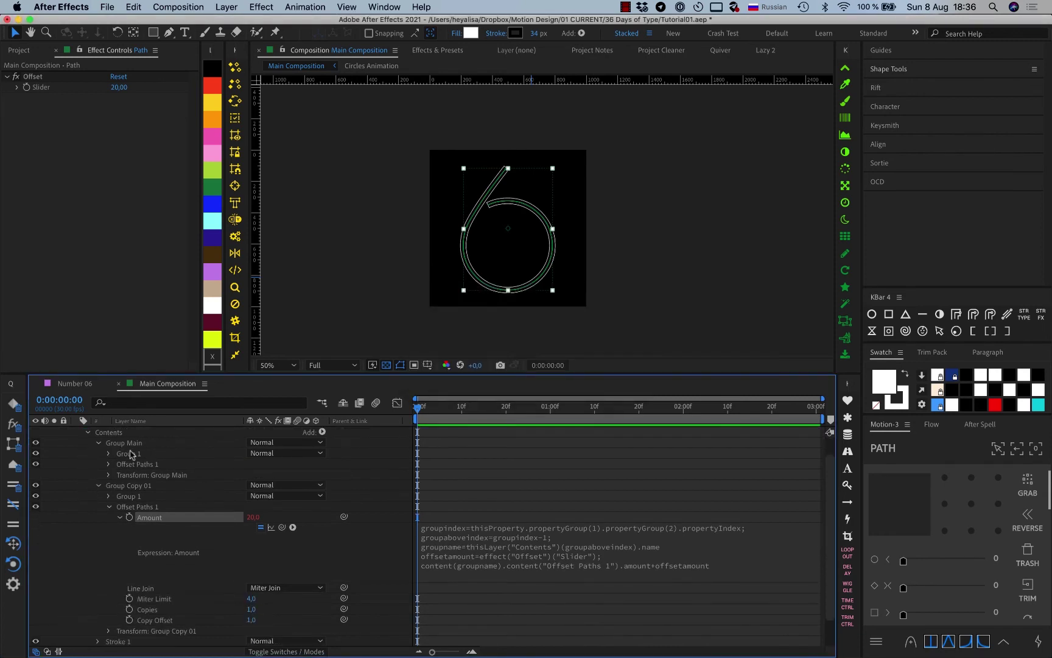
click(133, 443)
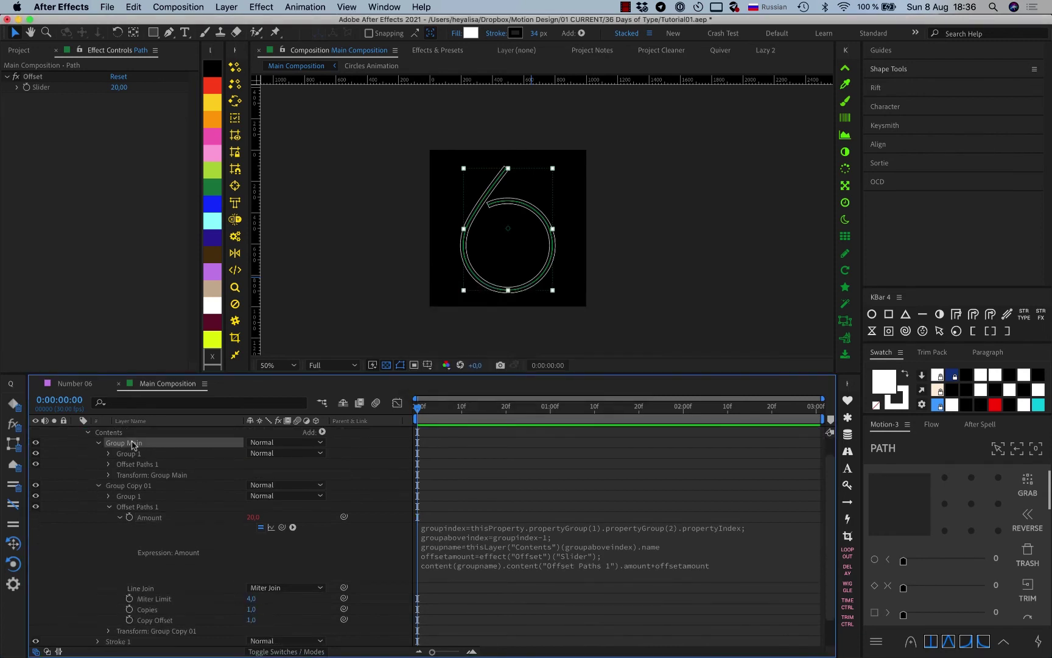
click(109, 464)
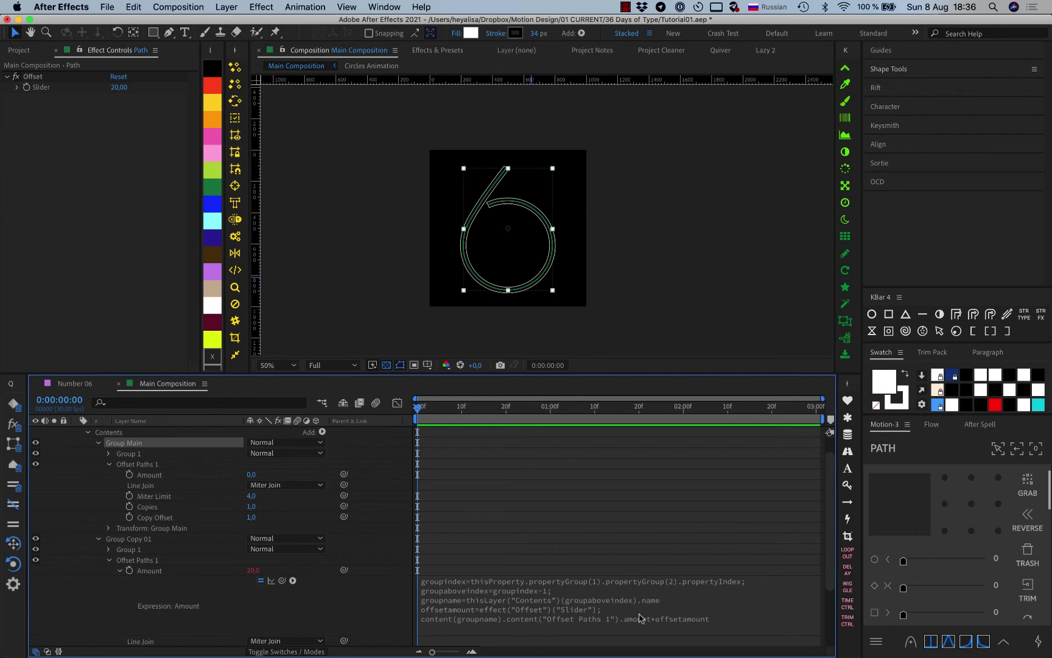
click(157, 478)
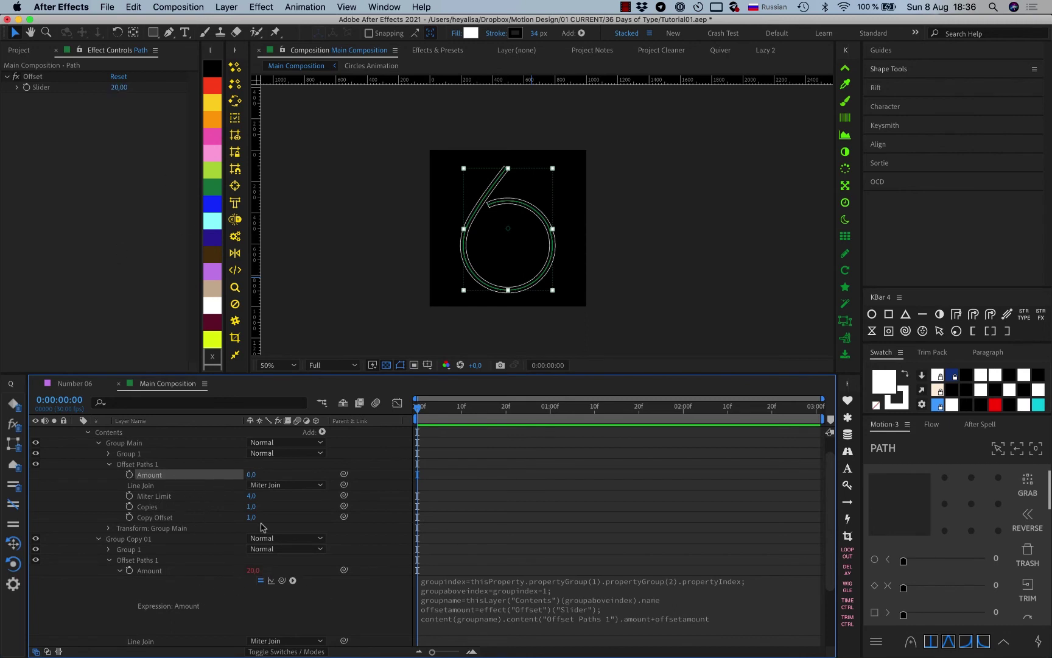
Try Offset Paths Amount values of 10 and 20 in Group Main and undo both changes.
key(F2)
click(251, 475)
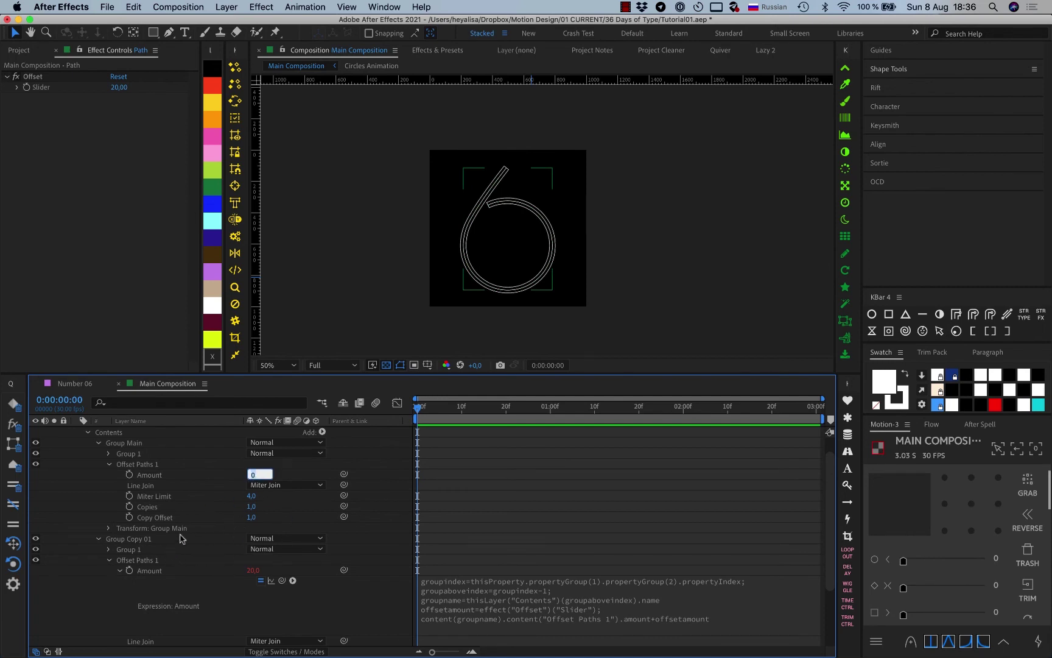
text(10)
key(Return)
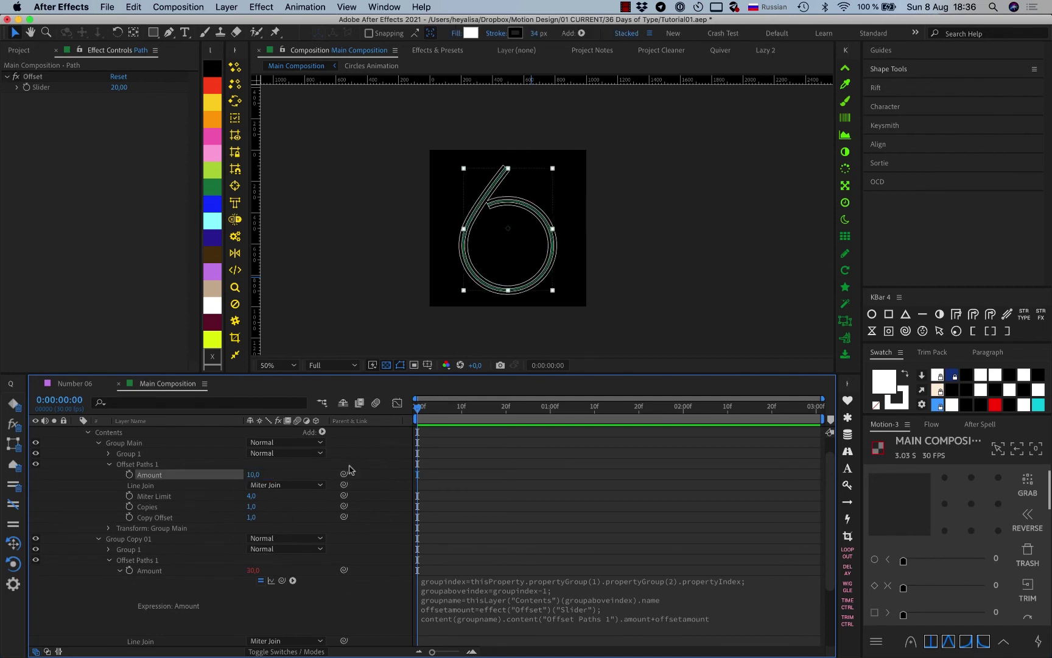
text(20)
key(Return)
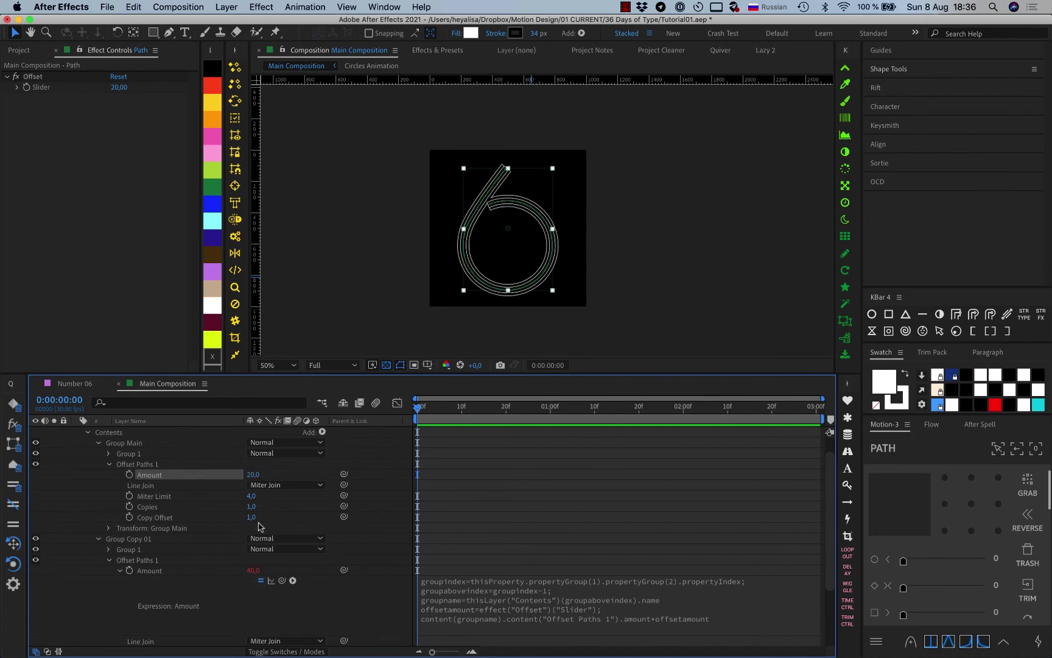
key(ctrl+z)
key(ctrl+z)
Collapse Group Main and Group Copy 01, and duplicate Group Copy 01 six times to test the offset expression.
click(99, 443)
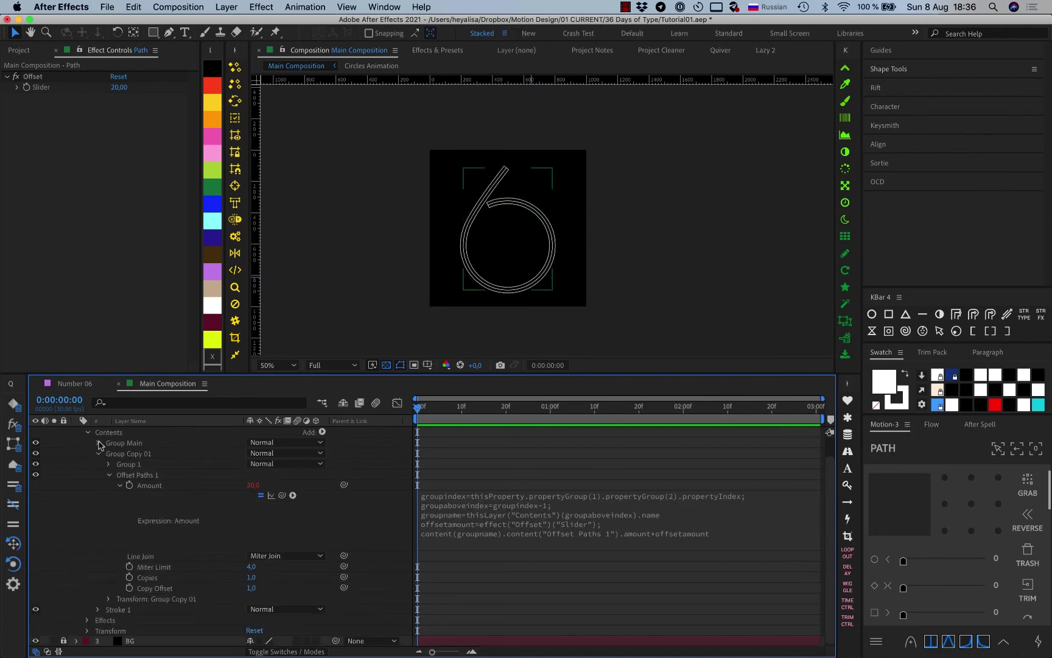
click(99, 453)
click(152, 475)
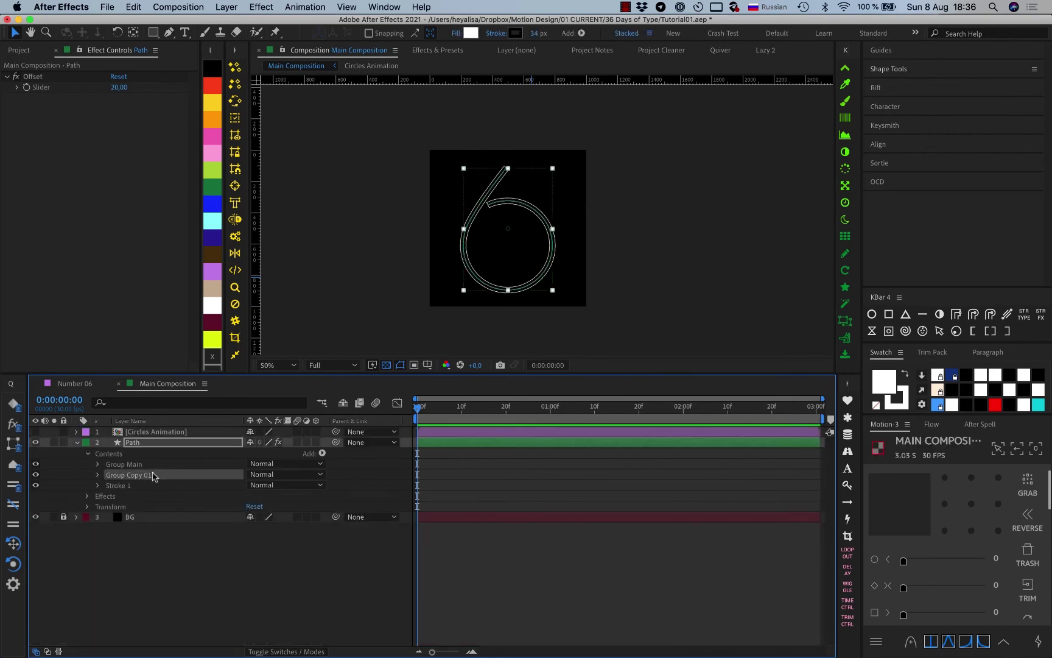
key(ctrl+d)
key(ctrl+d)
key(ctrl+d)
key(ctrl+d)
key(ctrl+d)
key(ctrl+d)
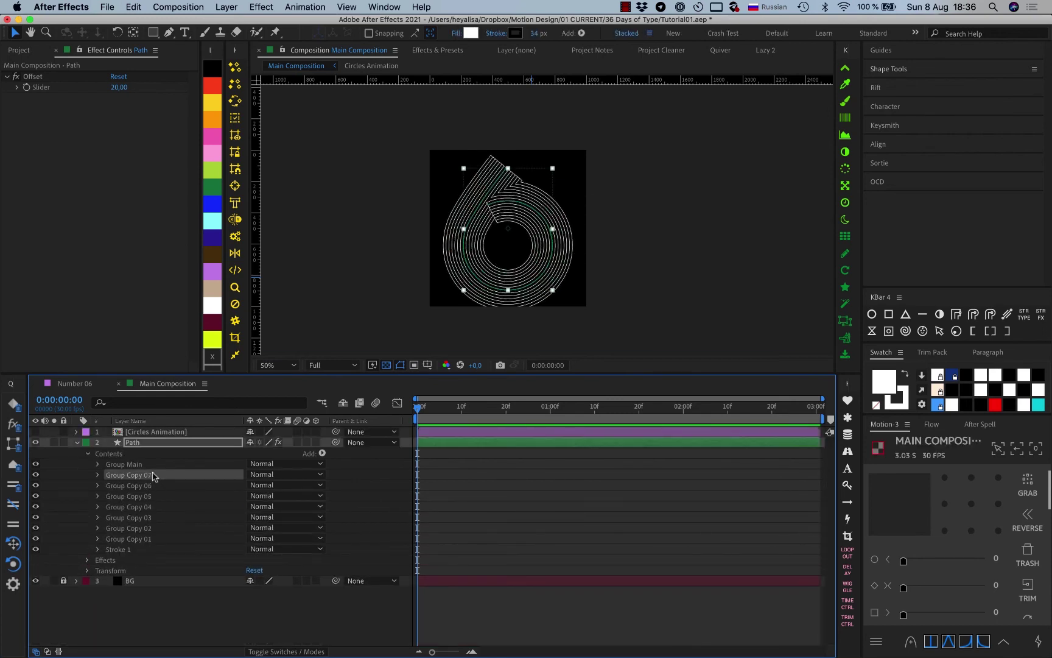
Delete the six test duplicates, Group Copy 07 through Group Copy 02, keeping Group Copy 01.
key(BackSpace)
key(BackSpace)
key(BackSpace)
key(BackSpace)
key(BackSpace)
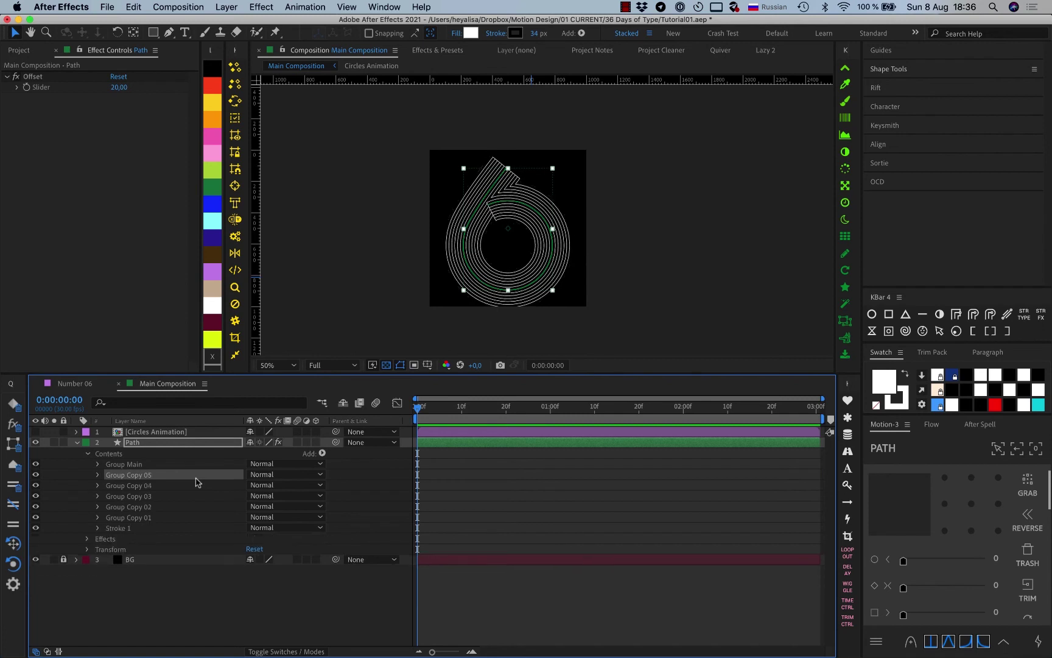
key(BackSpace)
key(BackSpace)
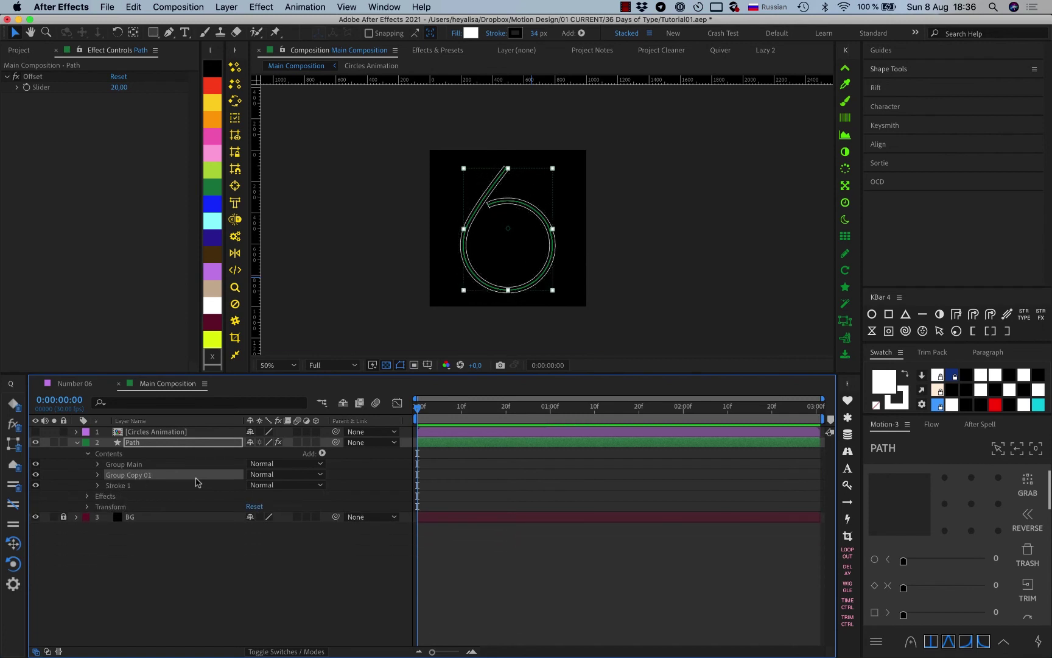
Set the Line Join of Group Copy 01's Offset Paths 1 to Round Join and collapse the group.
click(98, 475)
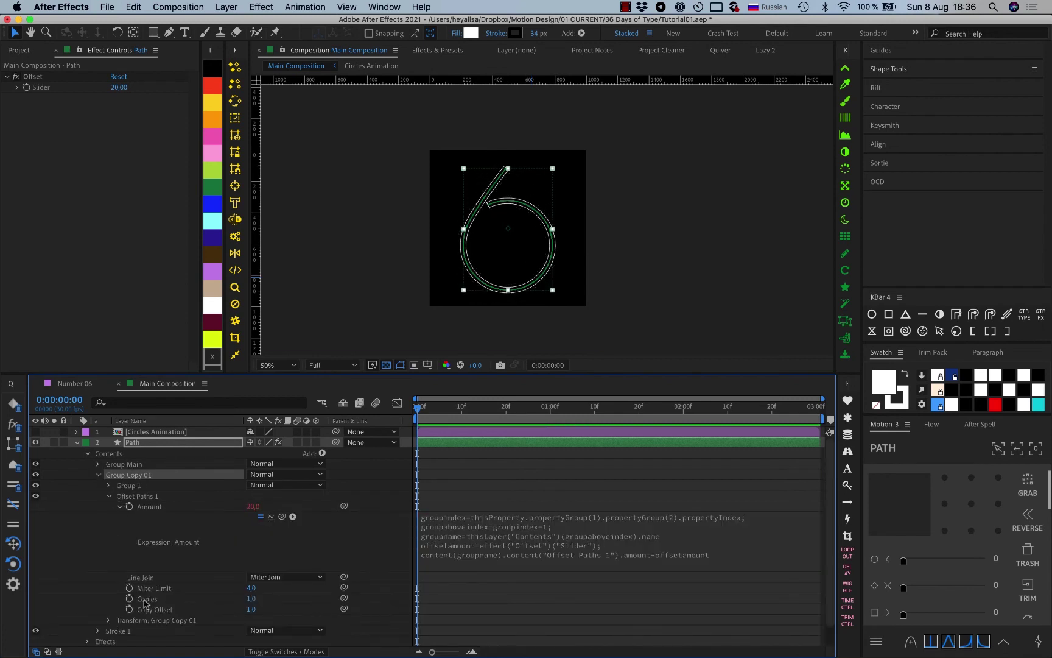
click(277, 576)
click(274, 601)
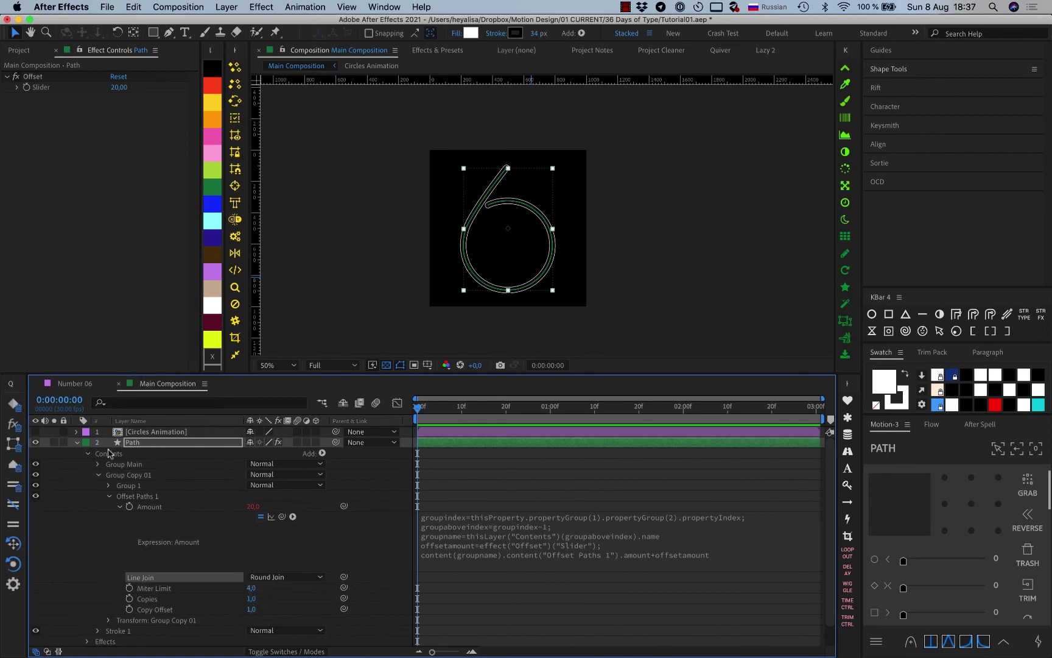
click(98, 475)
Duplicate Group Copy 01 six times, up to Group Copy 07, in the Path layer.
click(142, 475)
key(super+d)
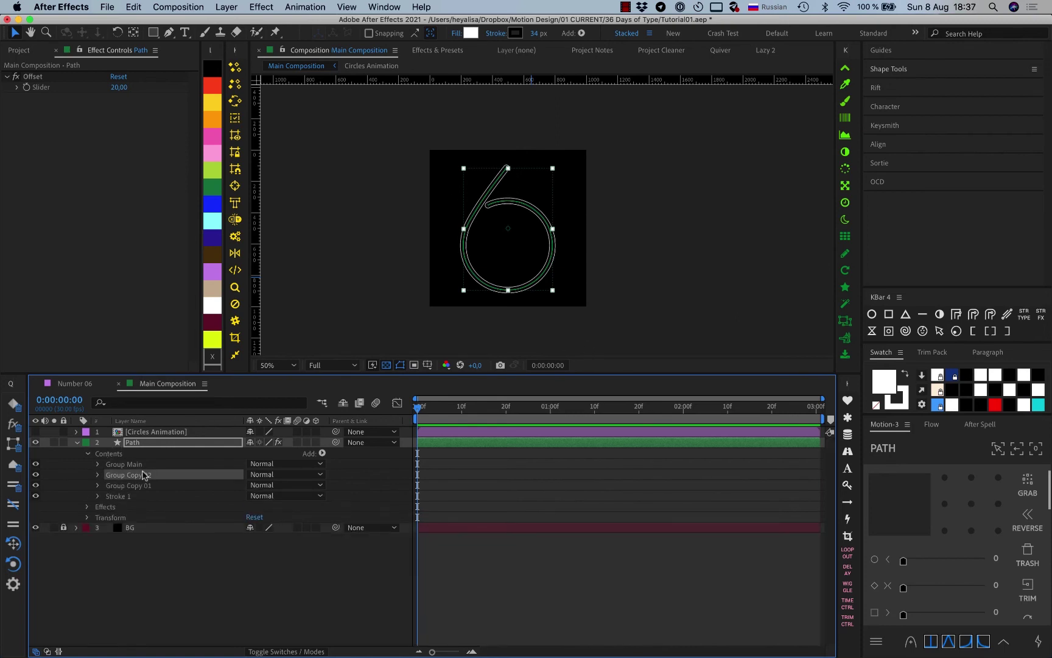
key(super+d)
key(super+d)
key(super+d)
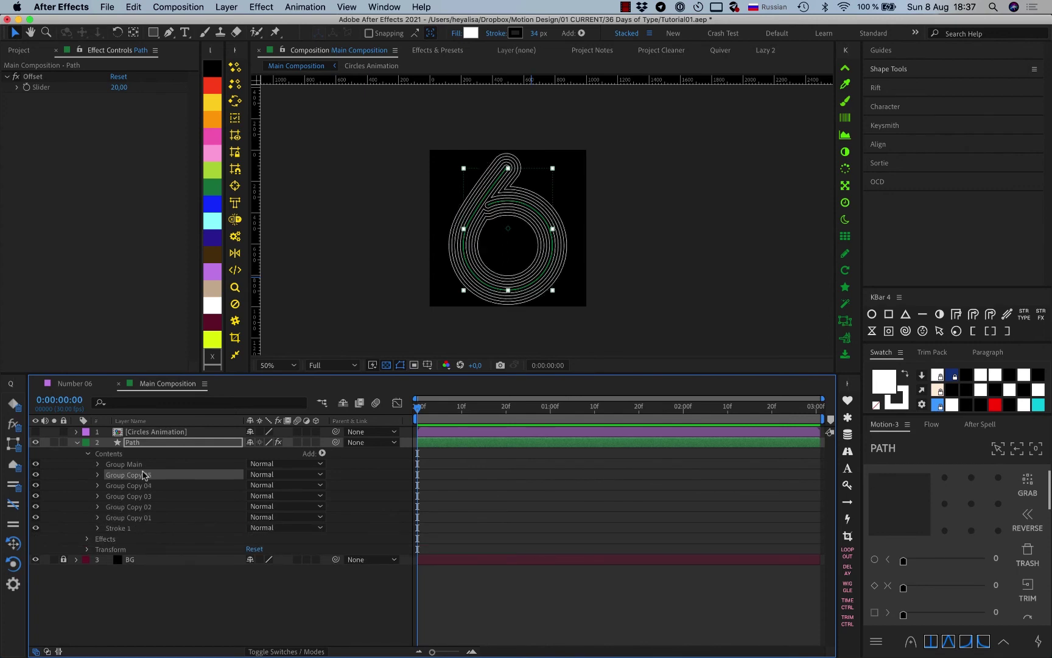
key(super+d)
key(super+d)
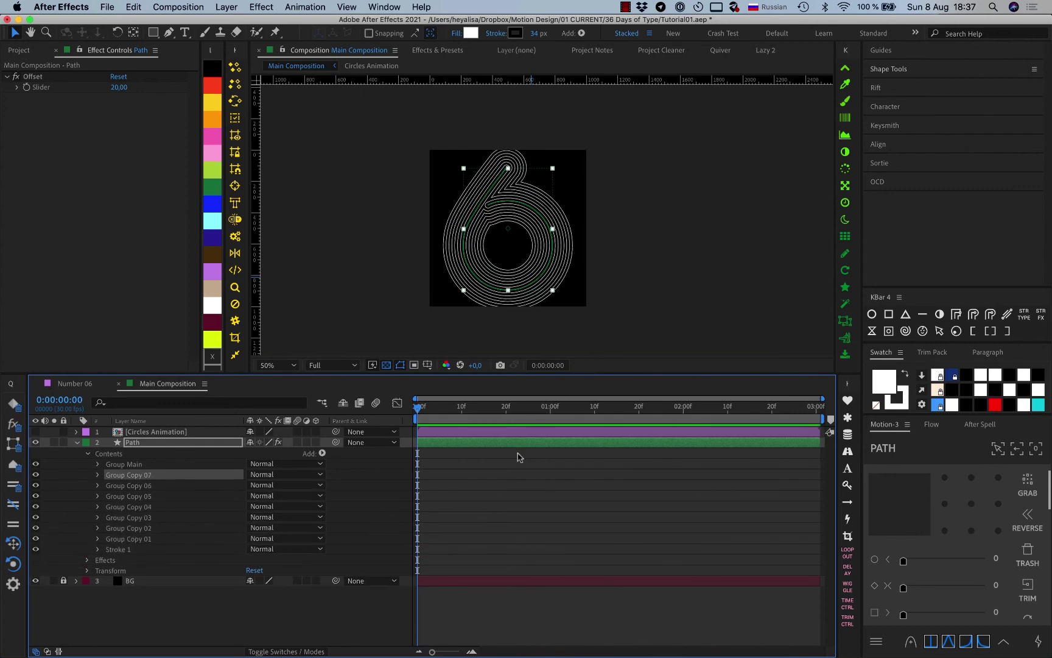
Try a value of 25 for the Path layer's Offset Slider and return it to 20.
key(space)
key(space)
mouse_move(119, 87)
mouse_down()
mouse_move(136, 83)
mouse_move(120, 87)
mouse_up()
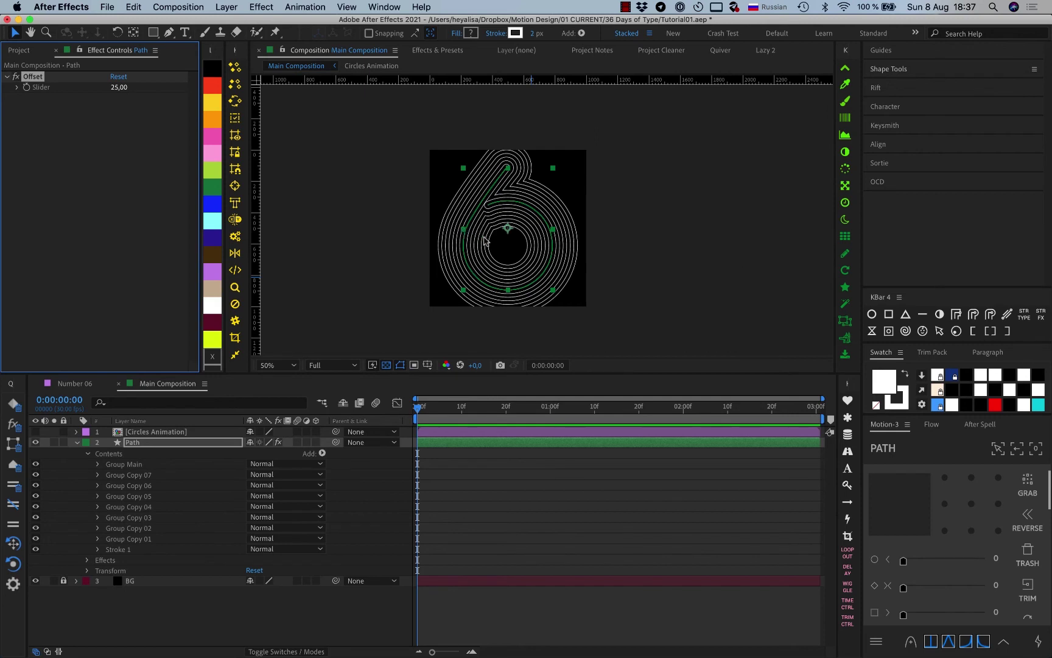
click(118, 88)
text(20)
key(Return)
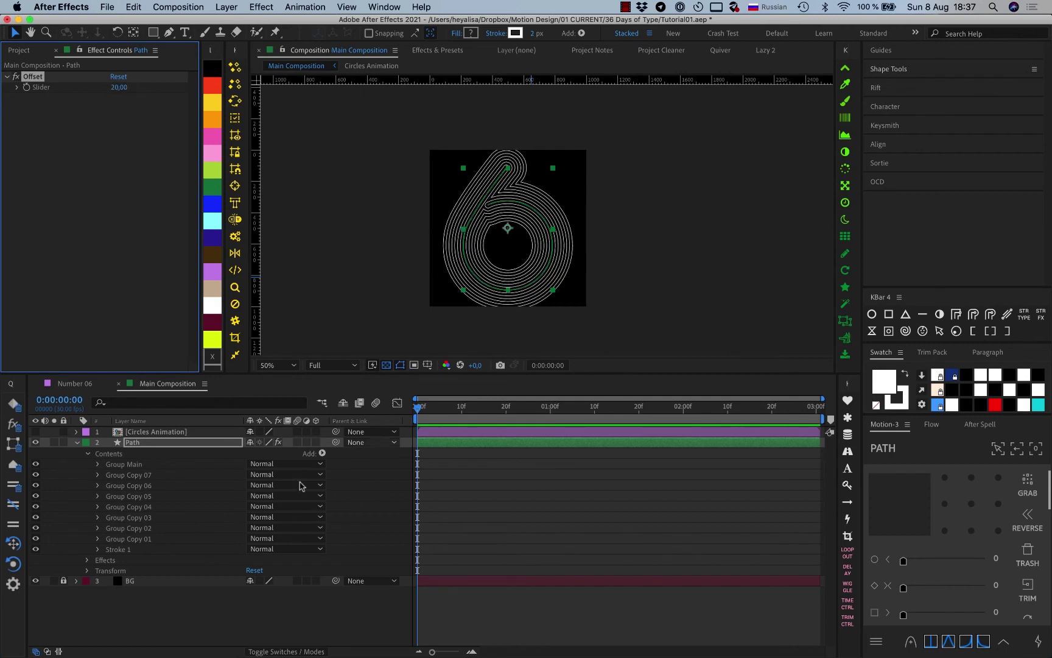
Keyframe the Offset Slider at 20 on the first frame and at 55 at 0:00:01:15.
click(26, 87)
key(u)
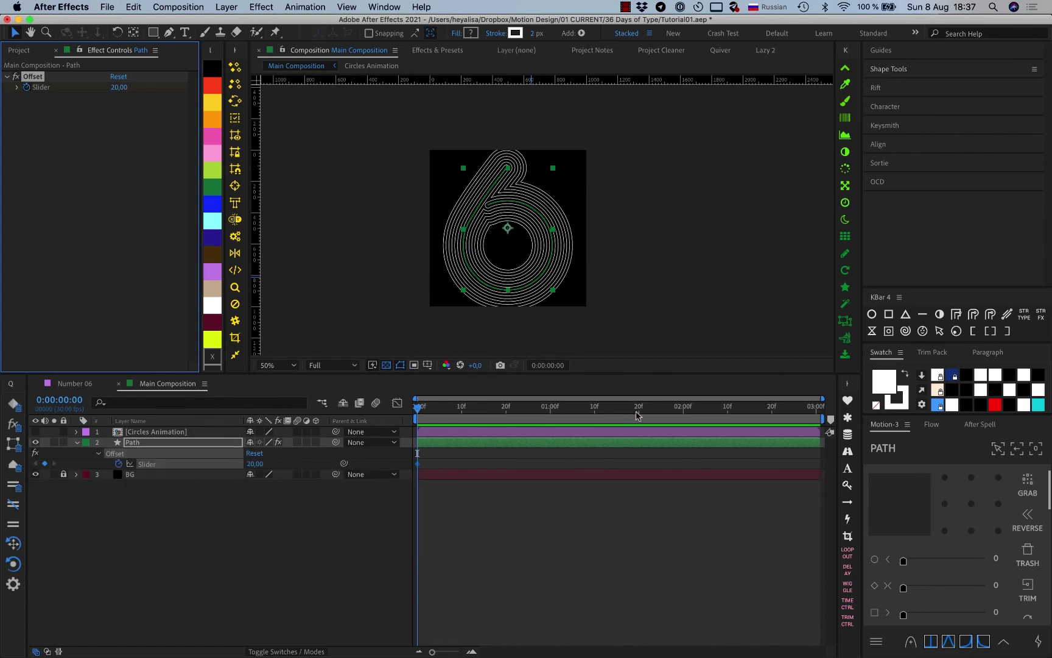
click(616, 415)
click(254, 463)
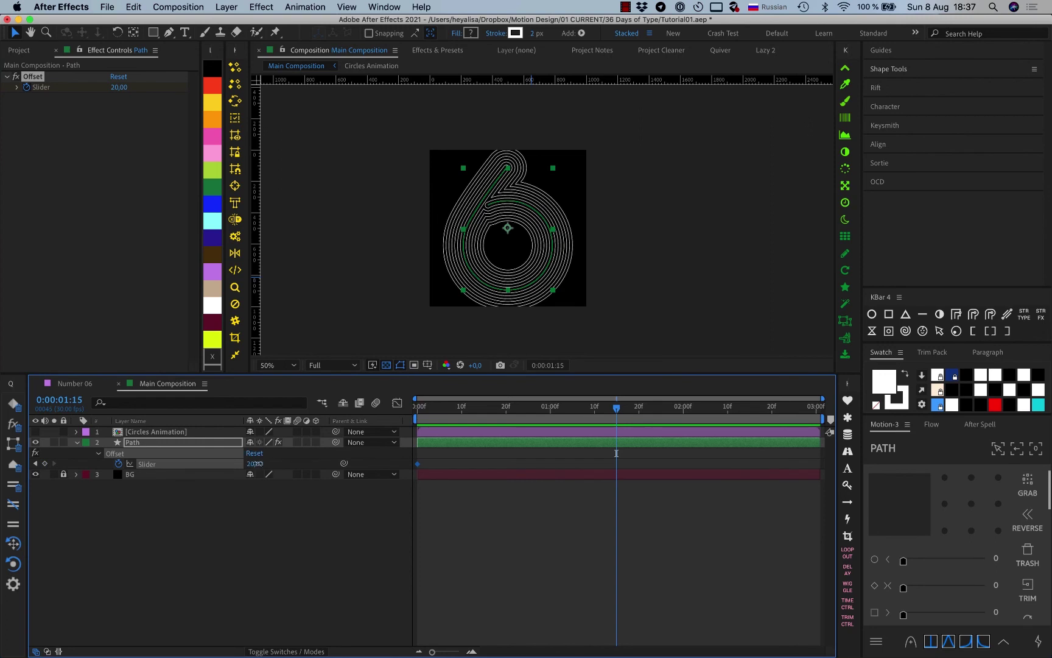
text(55)
key(Return)
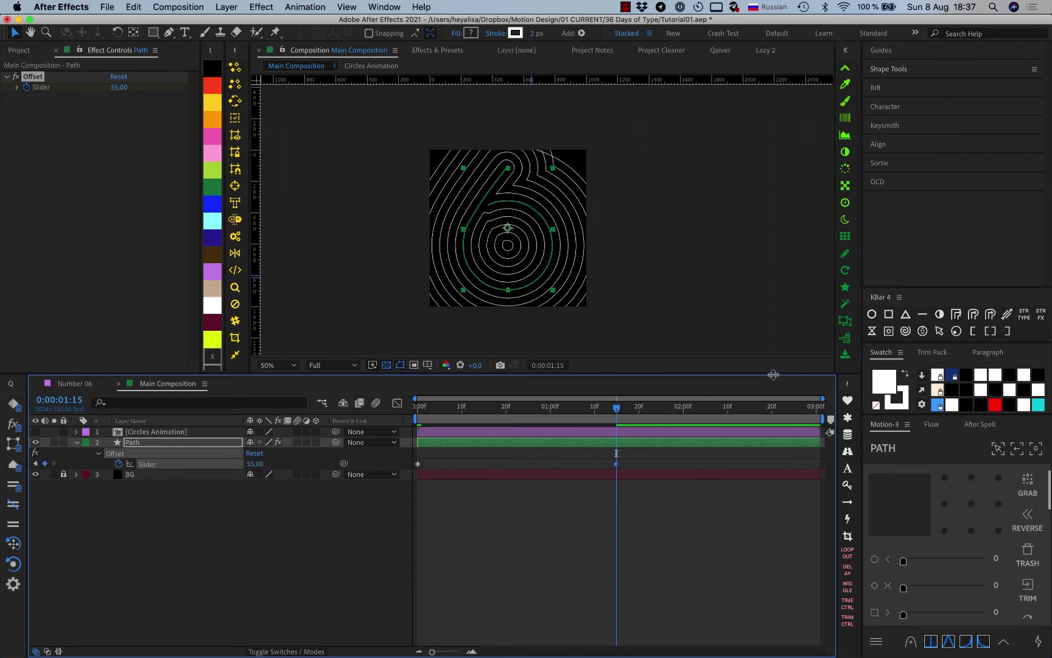
Copy the first Offset Slider keyframe to 0:00:03:00.
key(space)
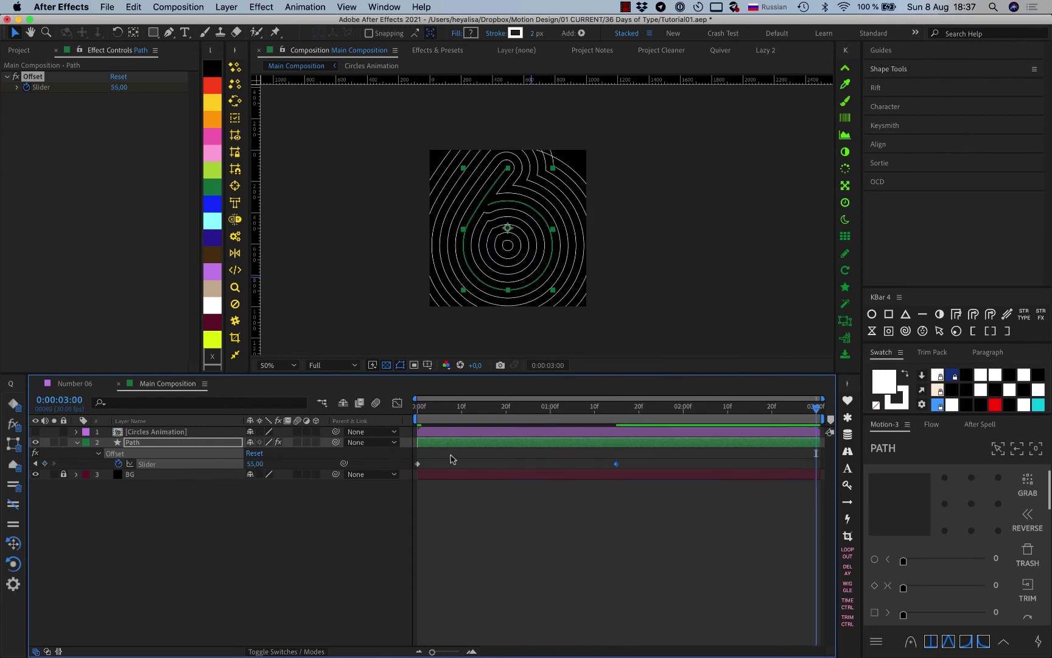
click(418, 463)
key(super+c)
key(super+v)
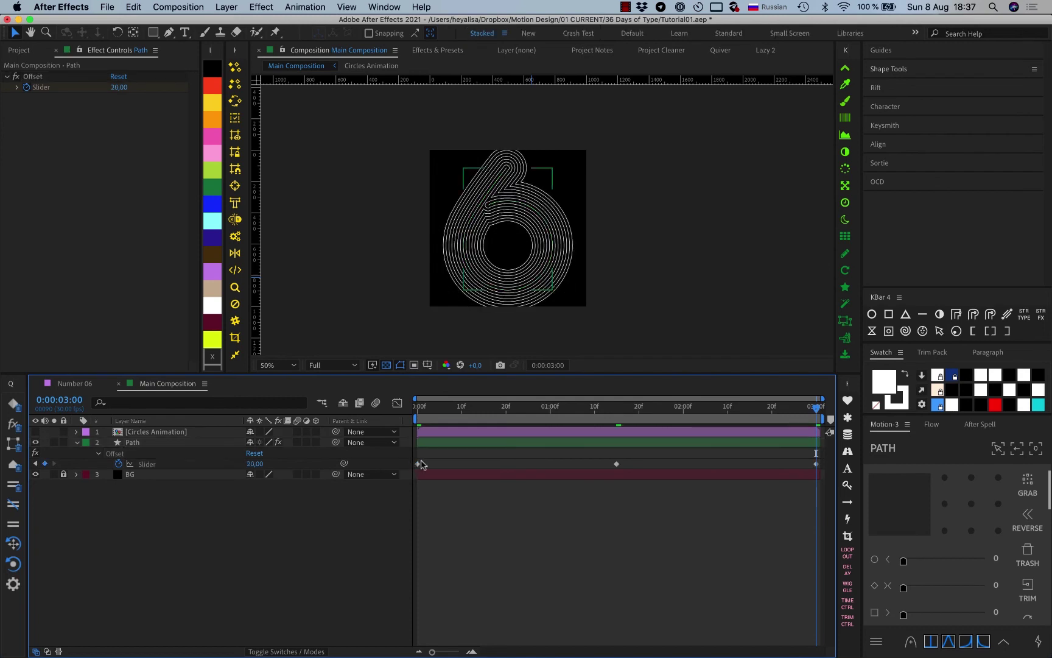
Preview the offset animation and apply the Motion-3 easing preset of 100 in and 100 out to all Slider keyframes.
click(685, 462)
key(space)
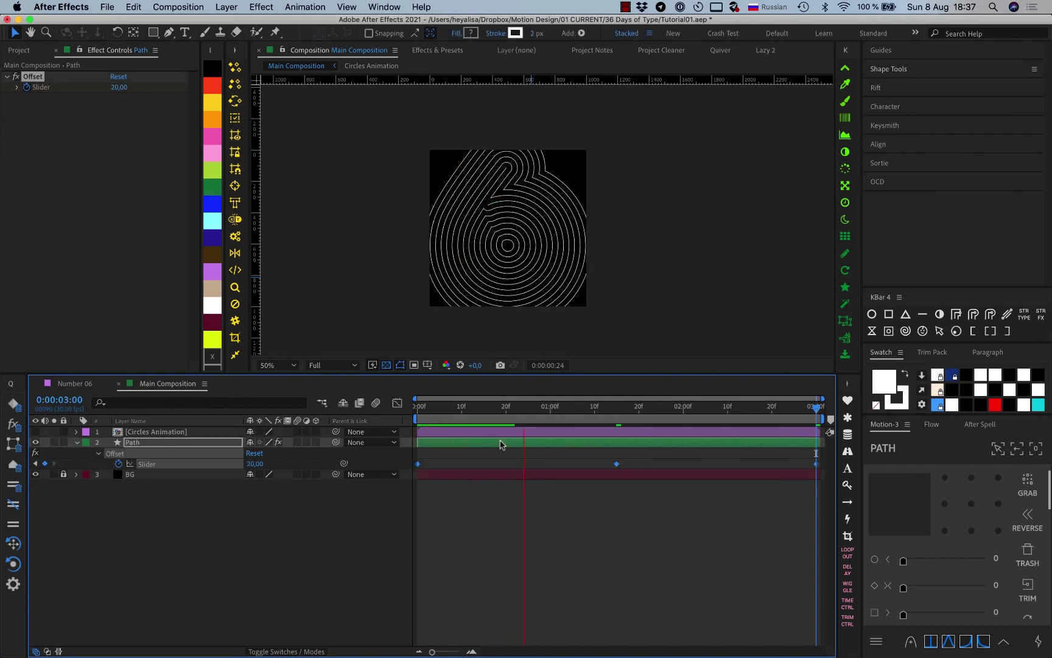
key(space)
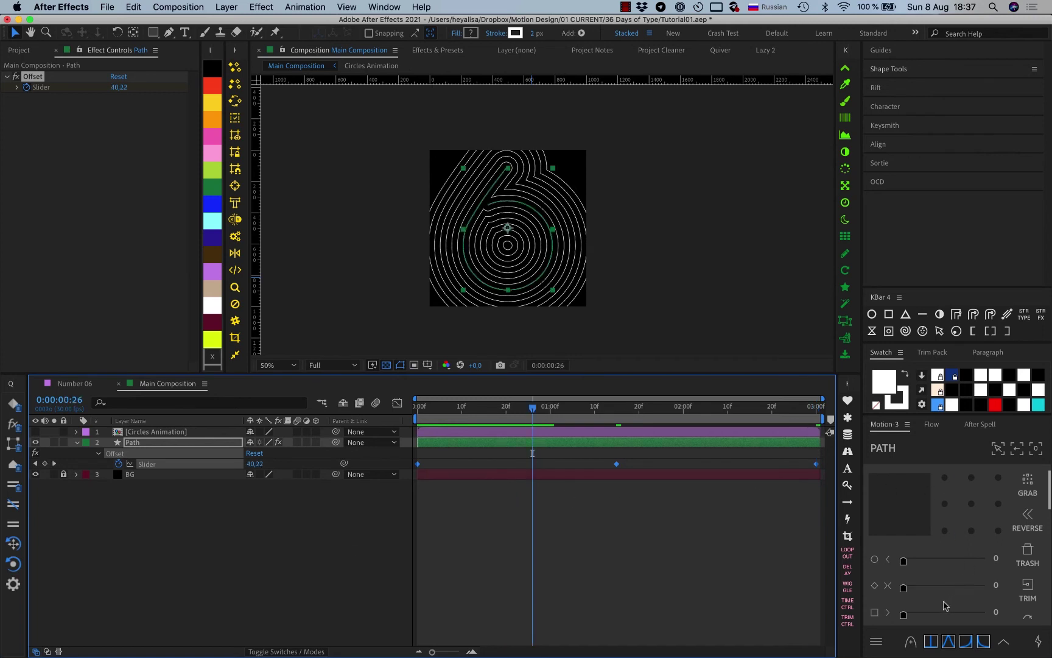
click(1003, 641)
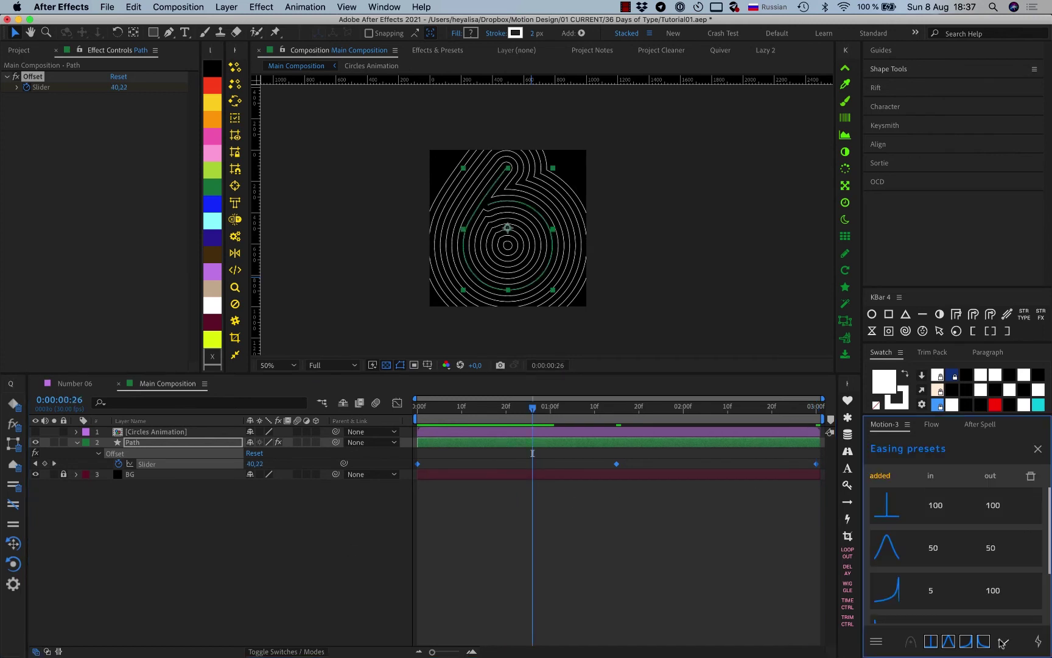
click(956, 505)
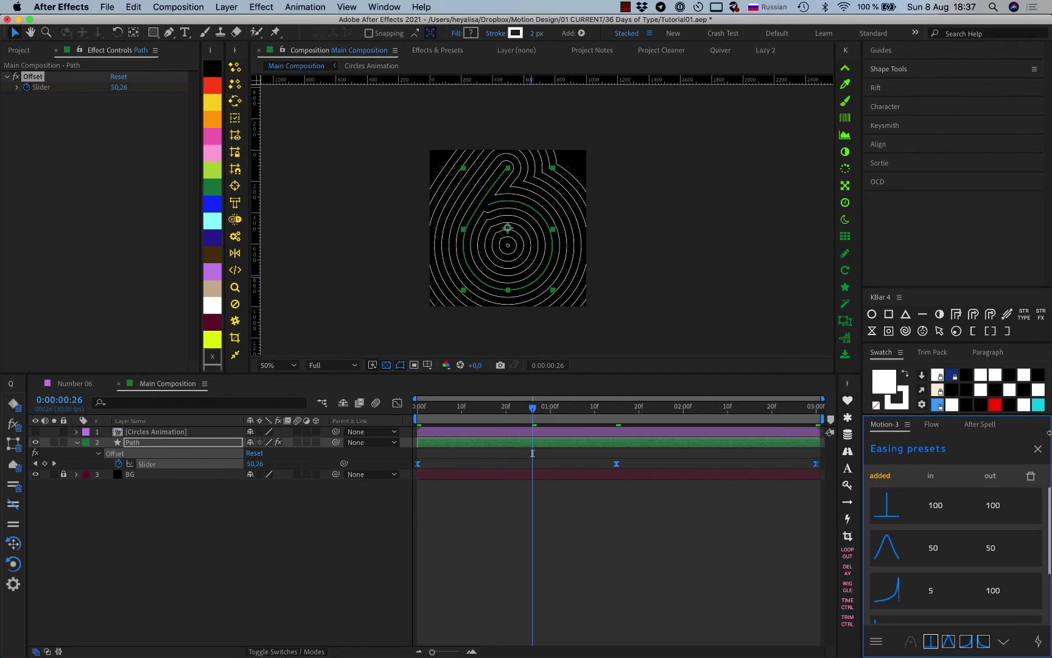
click(1038, 448)
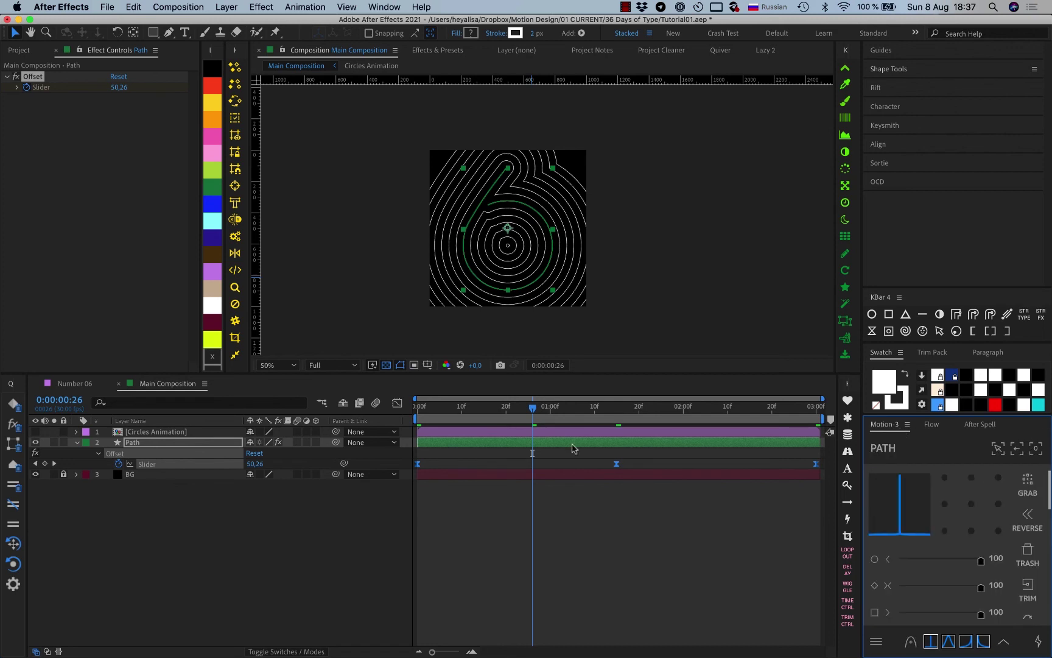
Examine the Slider's eased curve in the Graph Editor and collapse the Path layer.
click(396, 403)
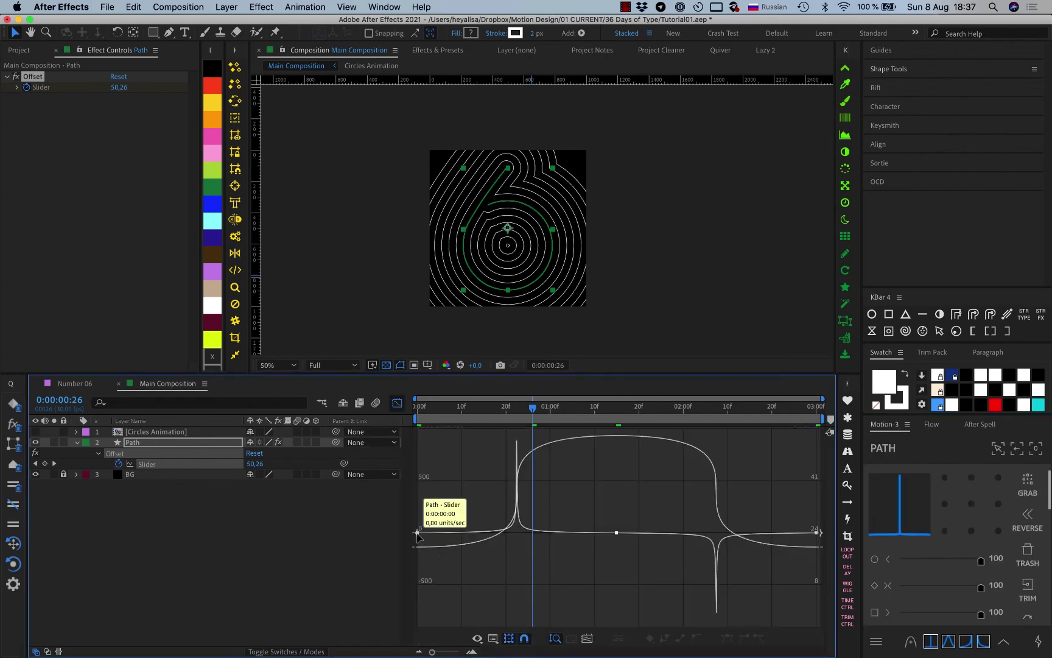
click(418, 534)
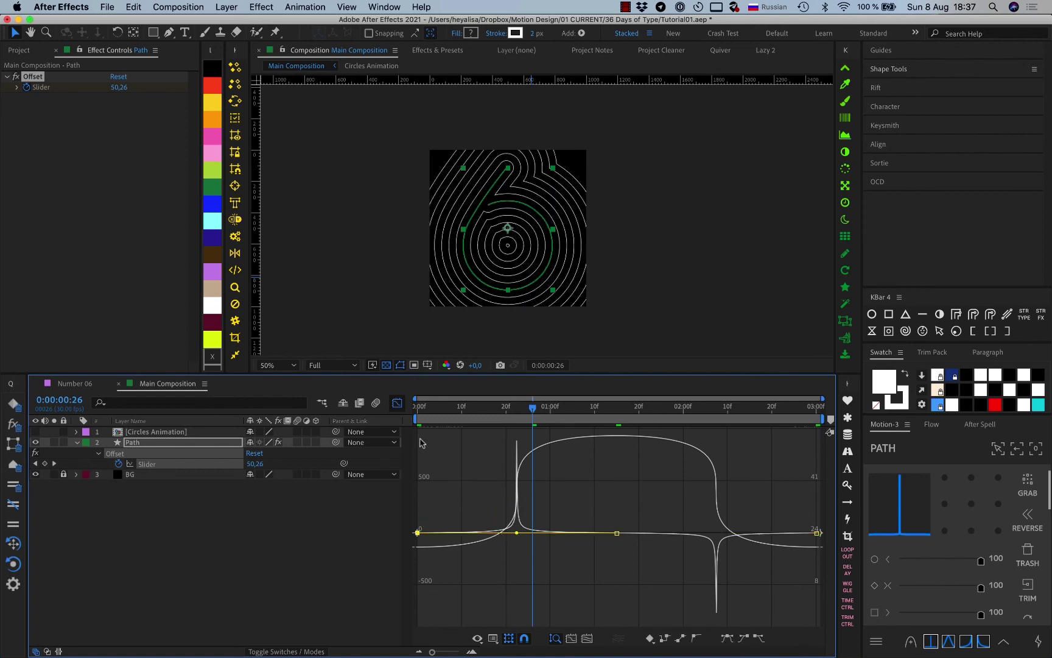
click(395, 402)
click(522, 474)
click(77, 442)
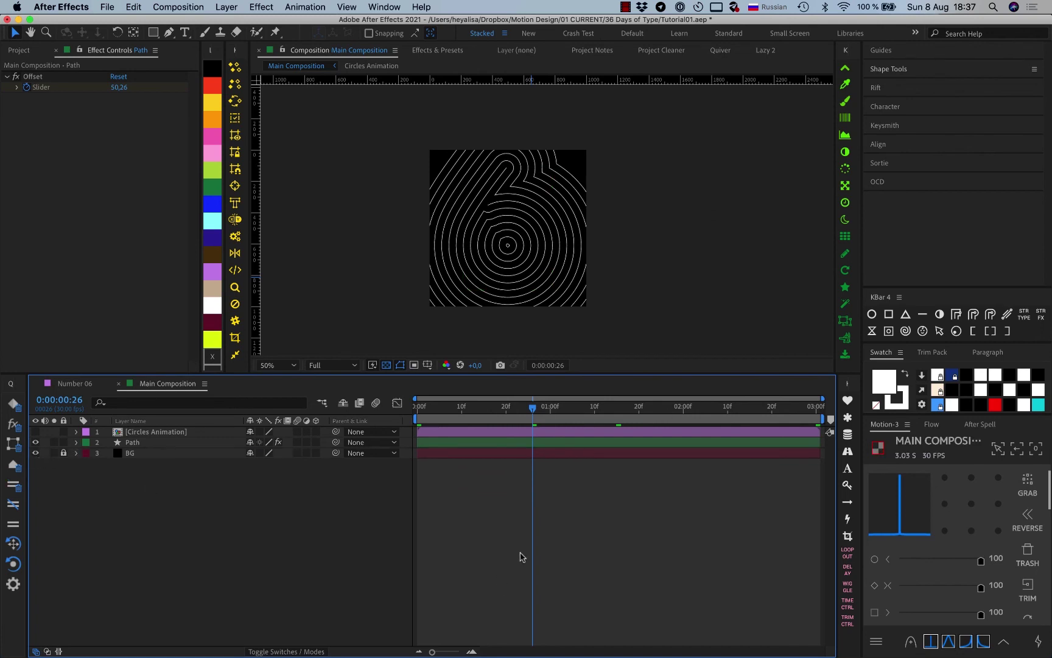
Show the Circles Animation layer and add a filled ellipse 300 in diameter, coloured black.
click(35, 432)
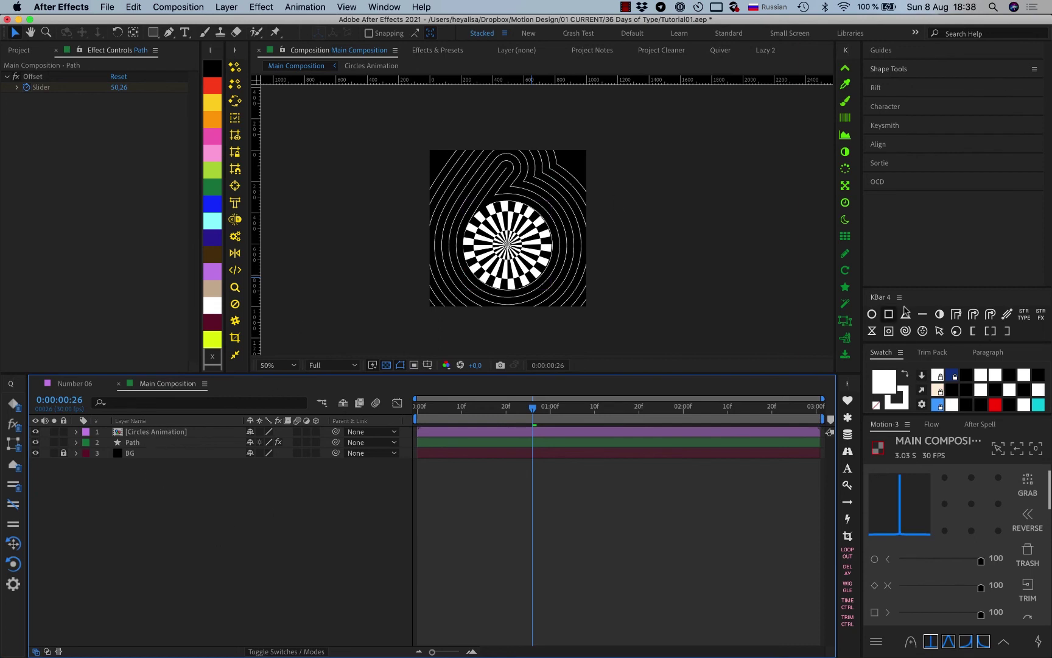
click(872, 314)
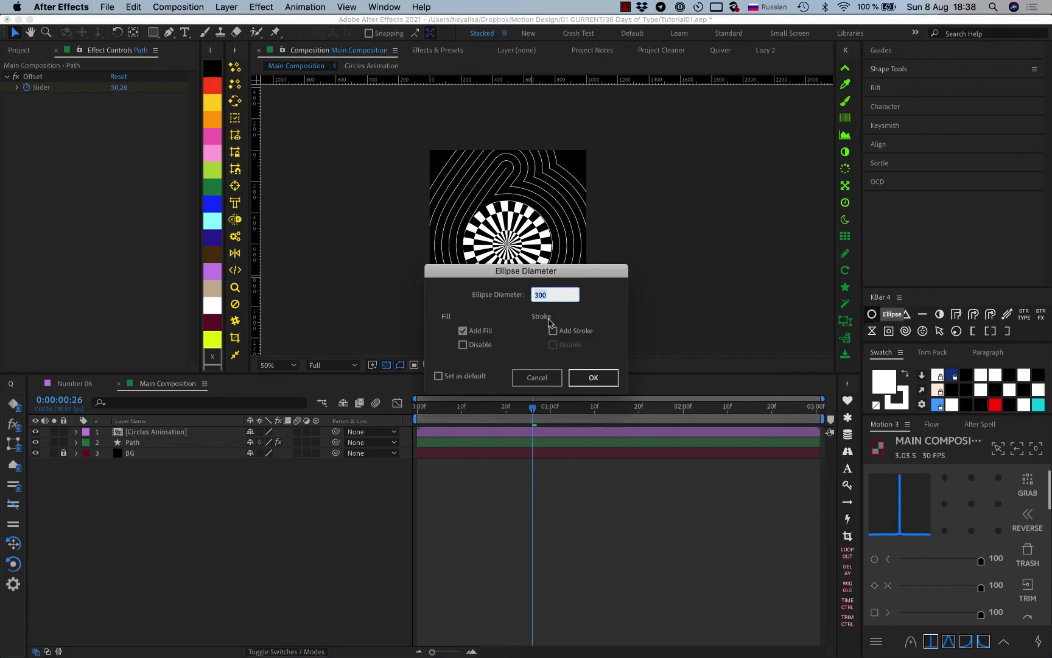
click(587, 373)
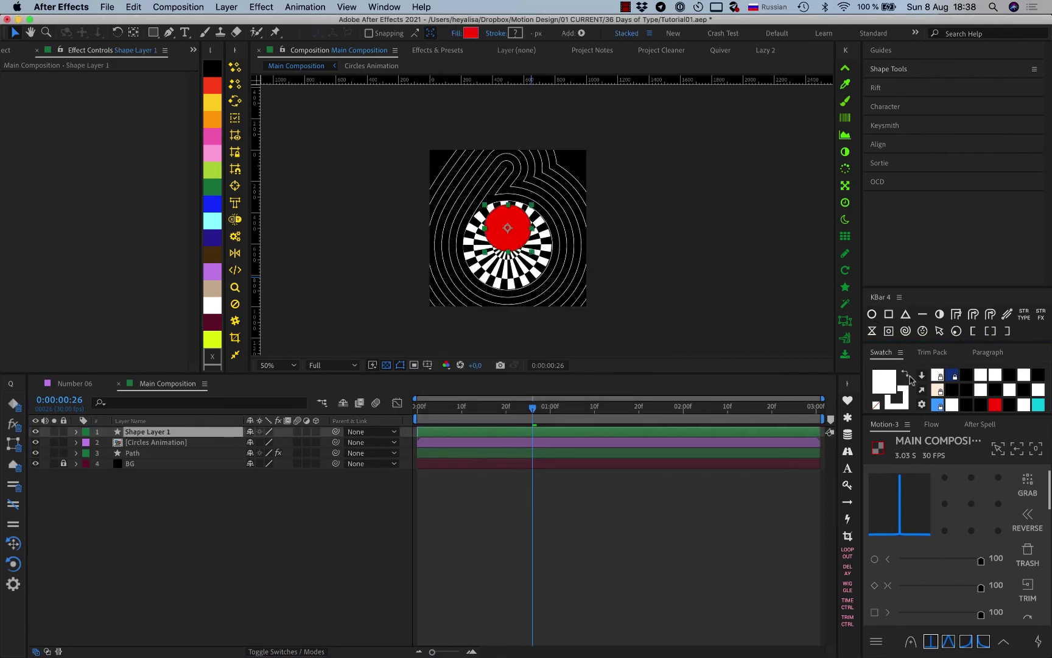
click(954, 387)
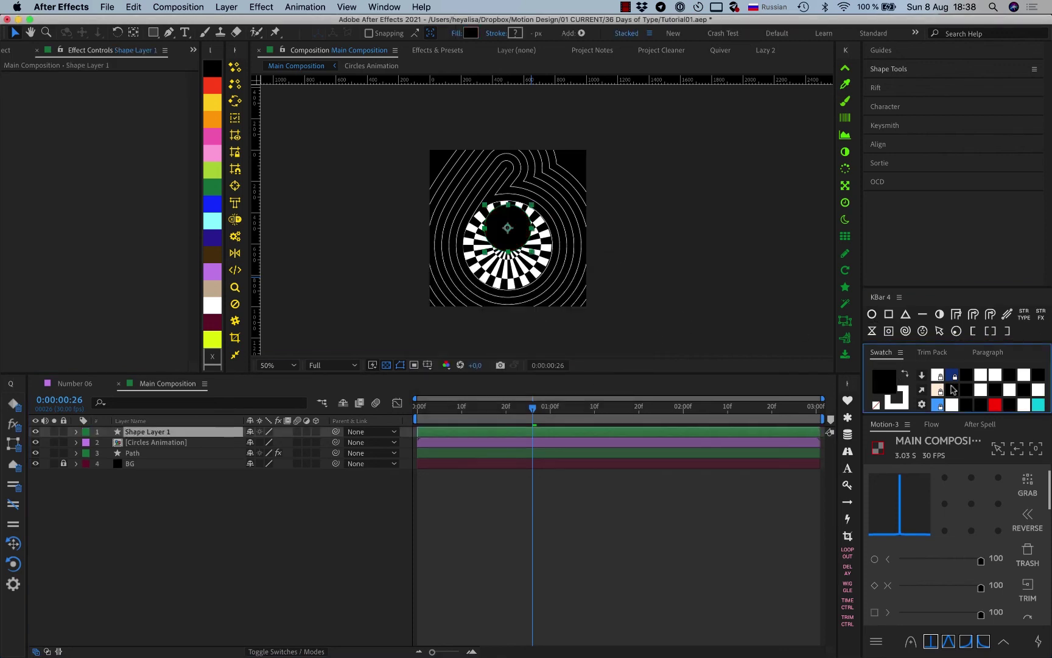
Rename the new ellipse shape layer to Circle.
click(144, 433)
key(Return)
text(Сшксду)
key(Return)
key(Return)
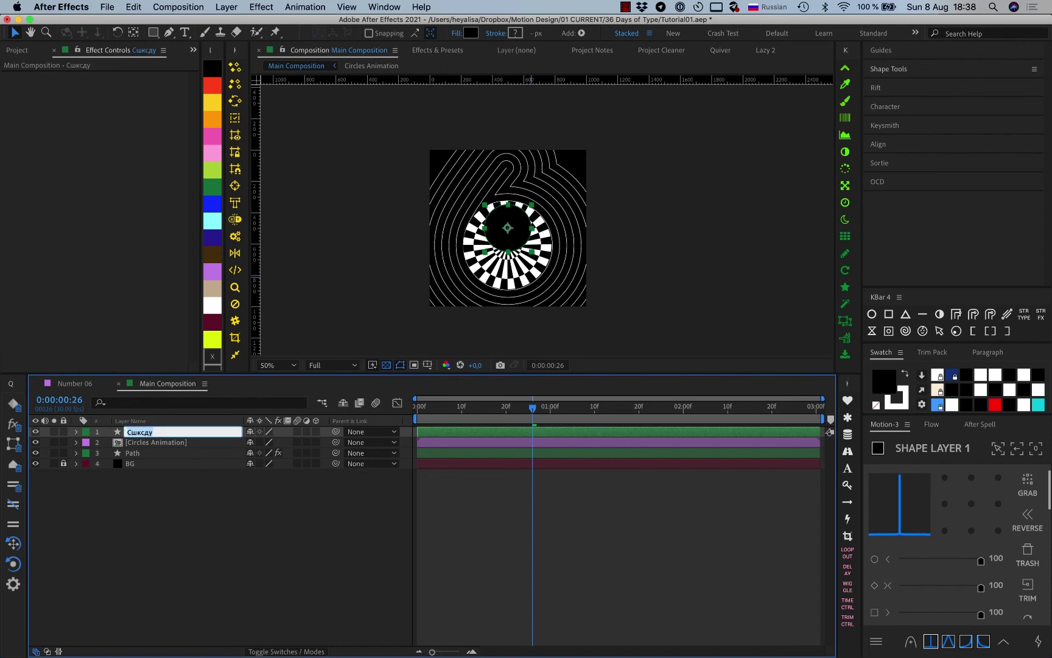
key(ctrl+space)
text(ciecl)
key(Return)
key(Return)
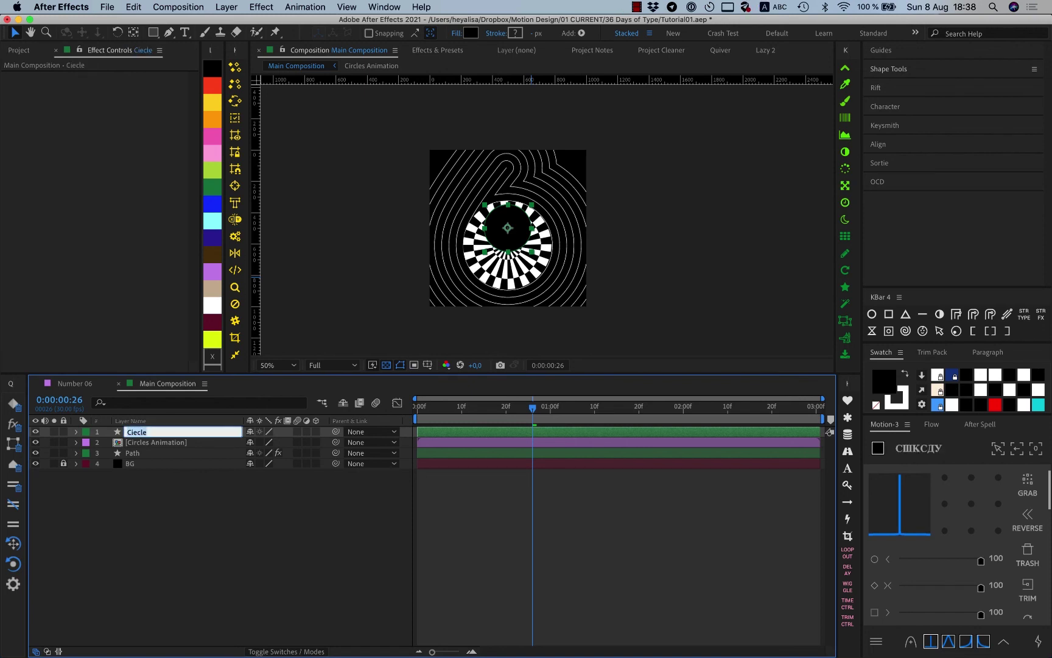
text(Circle)
key(Return)
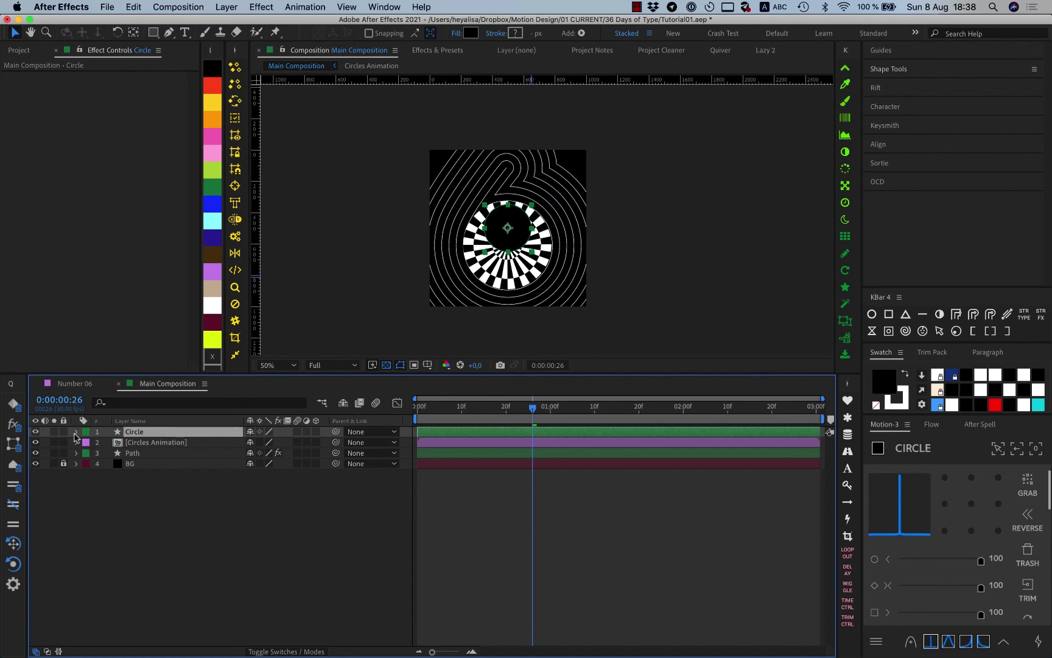
Expand the Circle layer down to Ellipse Path 1 and move the black circle down to the middle of the checkered disc.
click(76, 432)
click(88, 443)
click(129, 454)
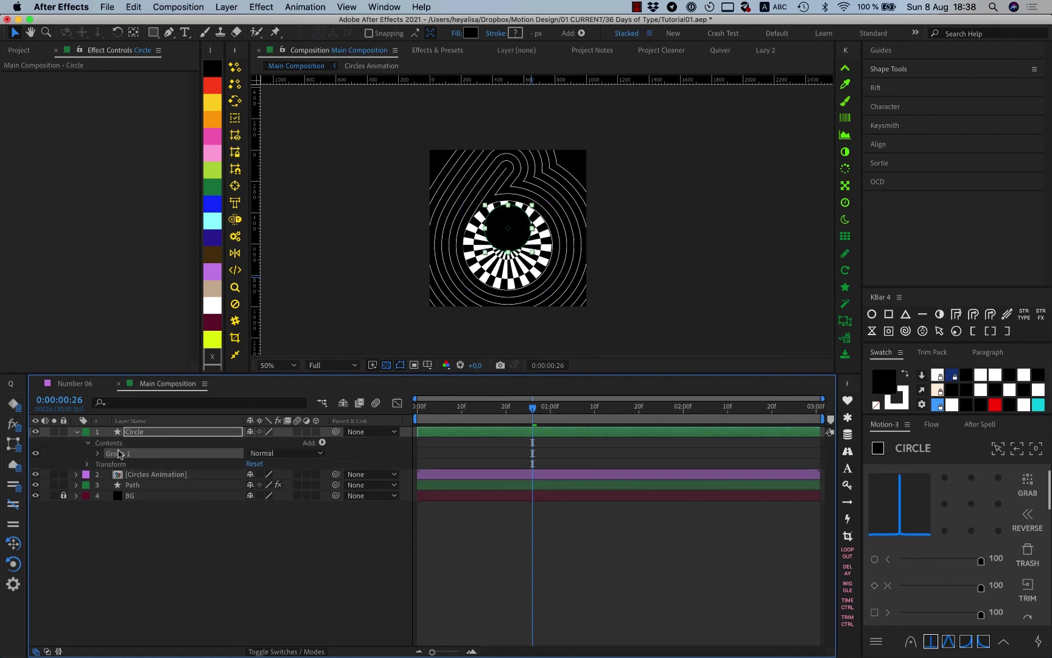
click(98, 453)
click(126, 454)
key(period)
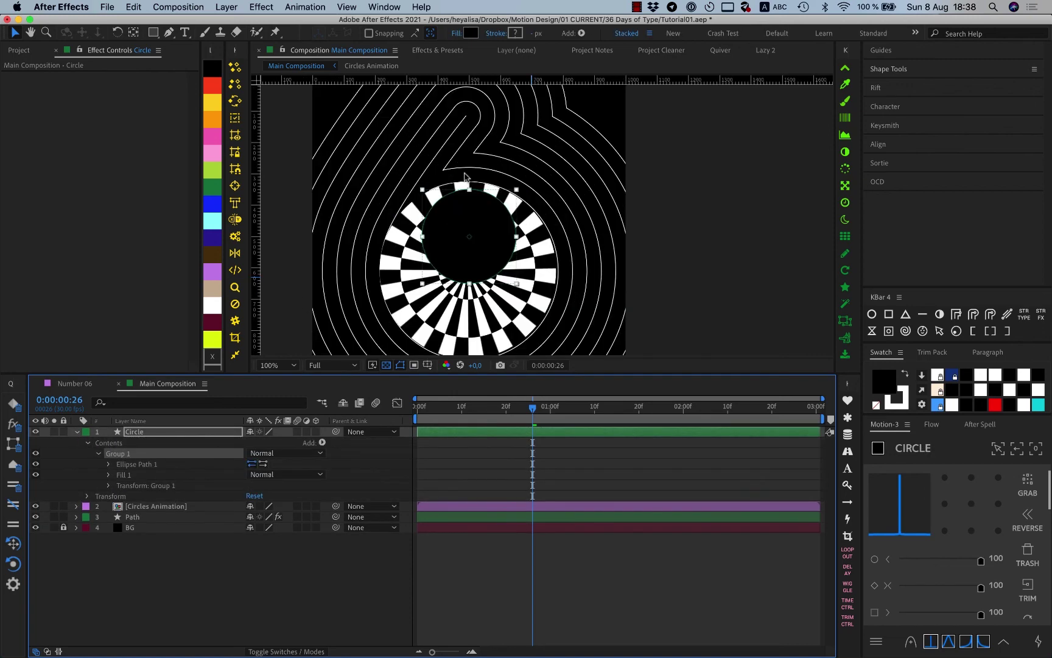
click(111, 466)
click(111, 465)
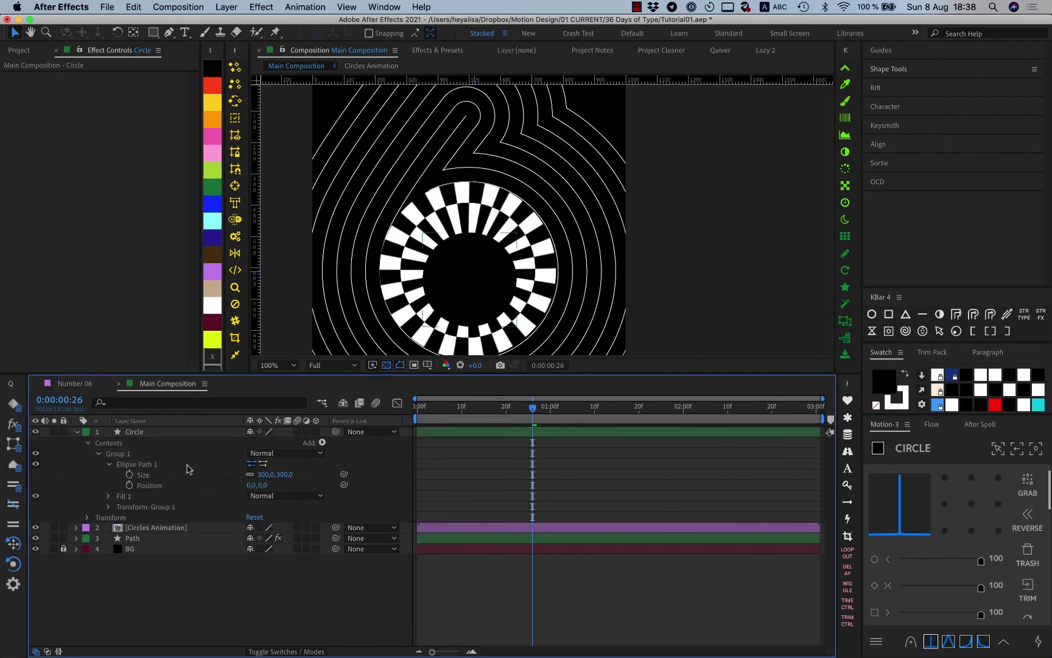
Set the Size of the Circle layer's Ellipse Path 1 to 150, 150.
click(264, 475)
text(100)
key(Return)
drag(265, 474, 298, 474)
click(270, 475)
text(150)
key(Return)
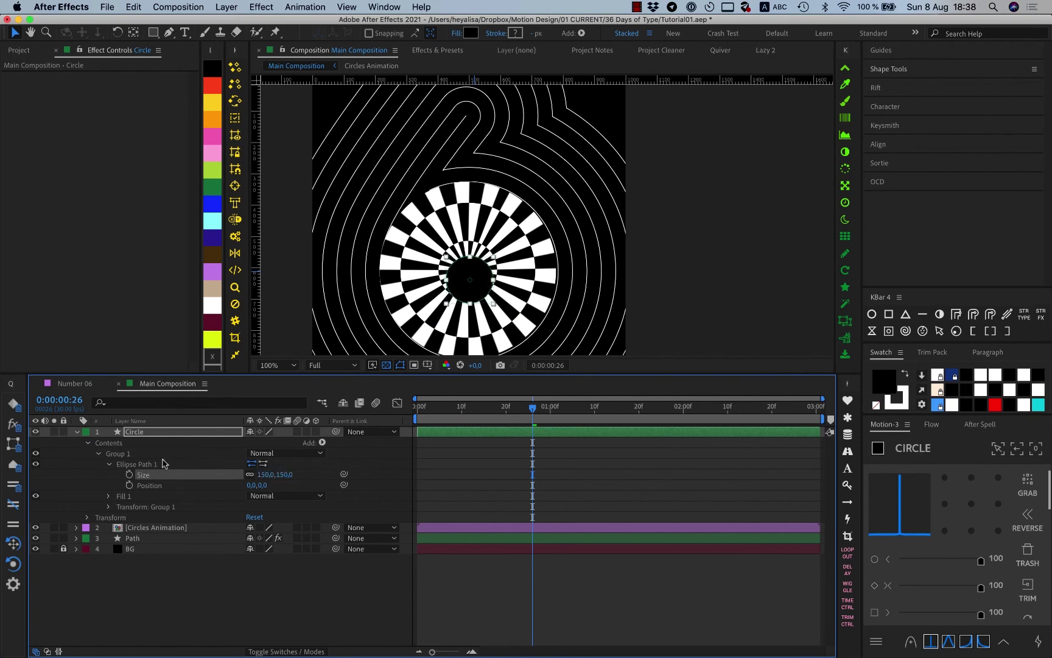
Move the Circle layer's Group 1 to the exact centre of the checkered disc and collapse the layer.
click(139, 454)
drag(480, 283, 470, 273)
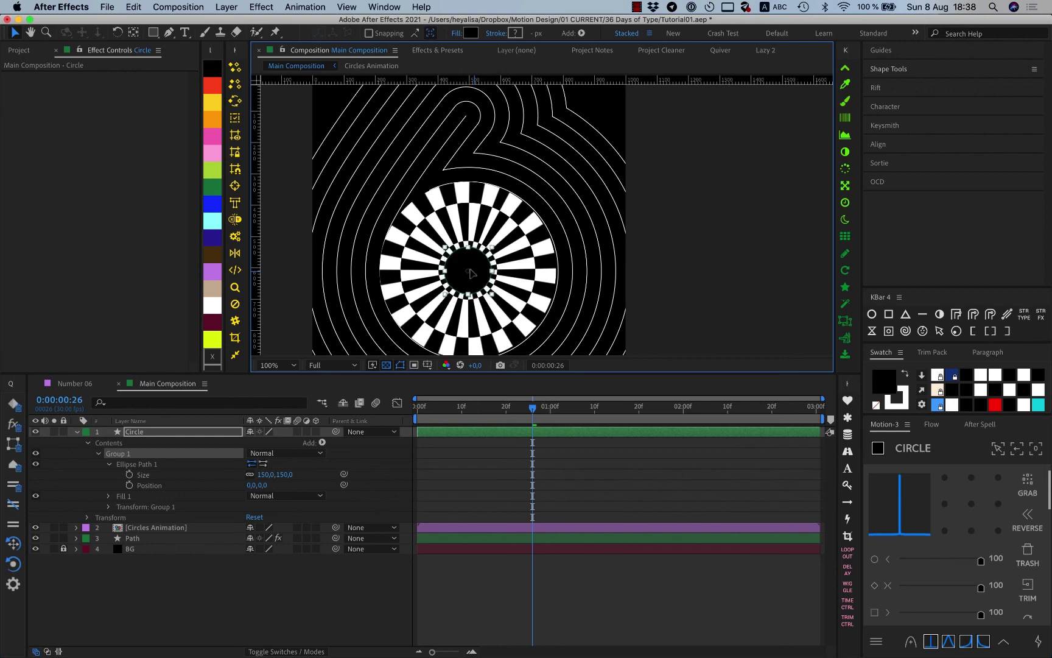
click(501, 488)
click(77, 431)
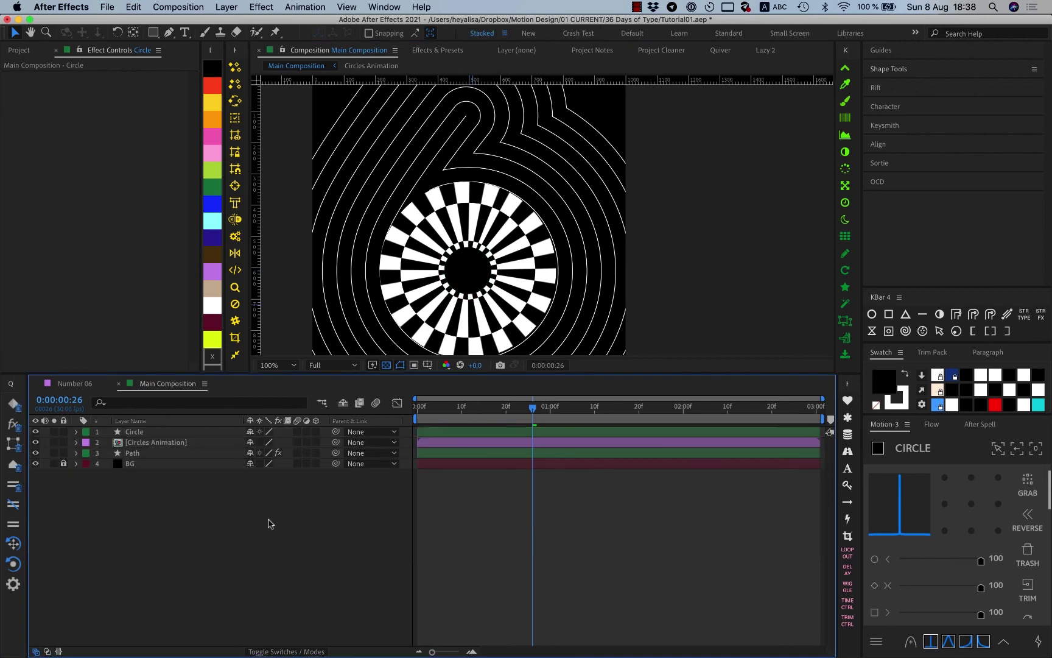
Create a 1000 × 1000 px composition named Star at 30 fps and display the project's contents.
key(super+n)
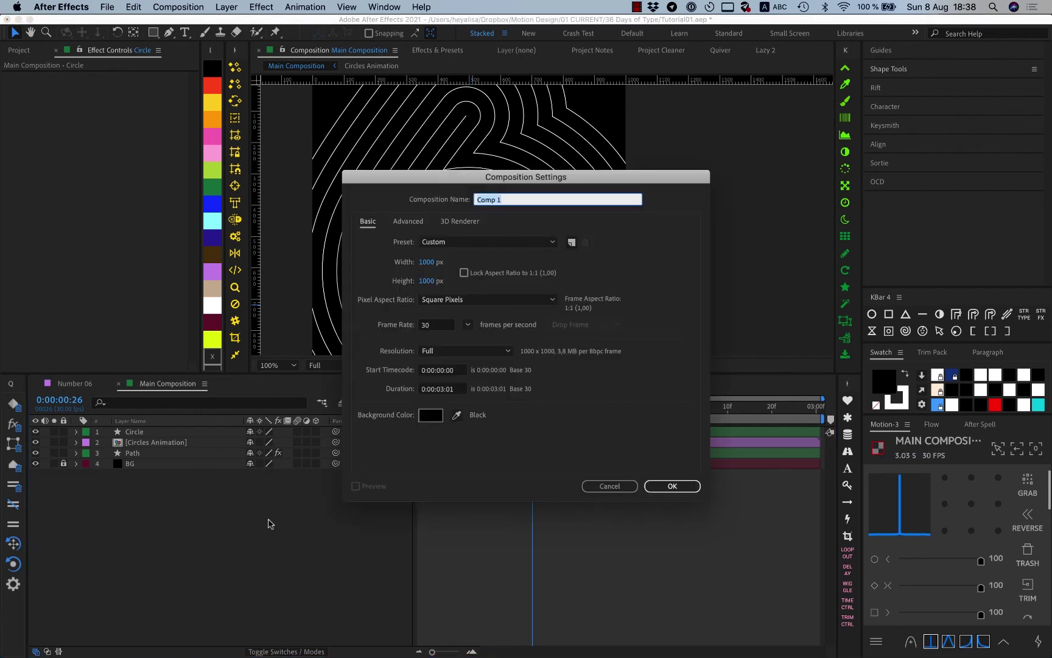
text(Star)
key(Return)
click(20, 53)
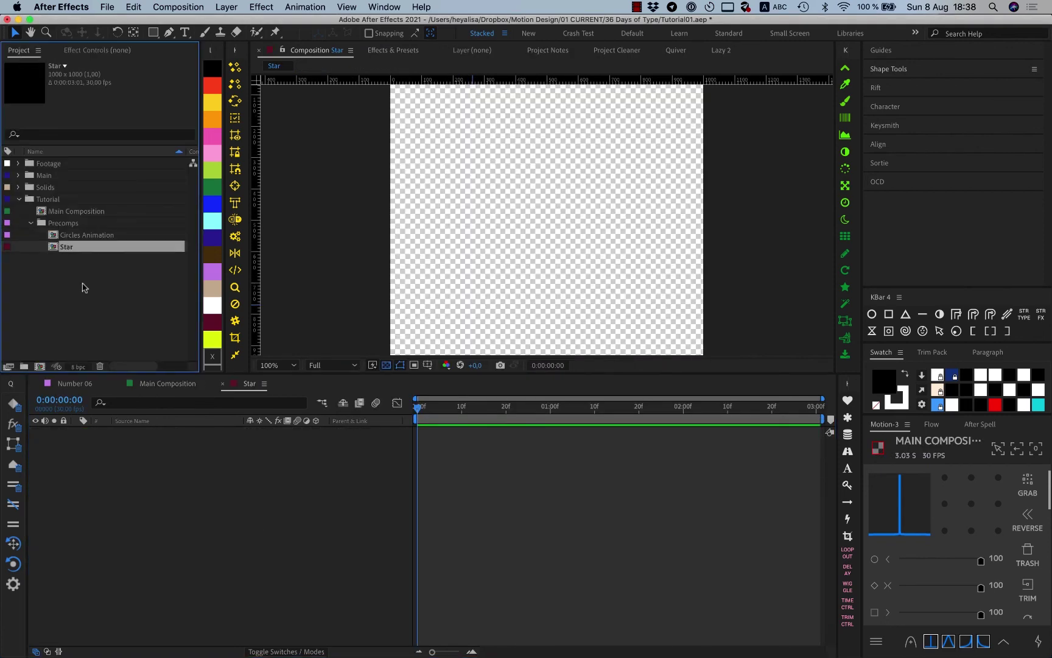
Give both the Circles Animation and Star compositions the purple label colour and return to the empty Star timeline.
shift+click(83, 235)
click(213, 276)
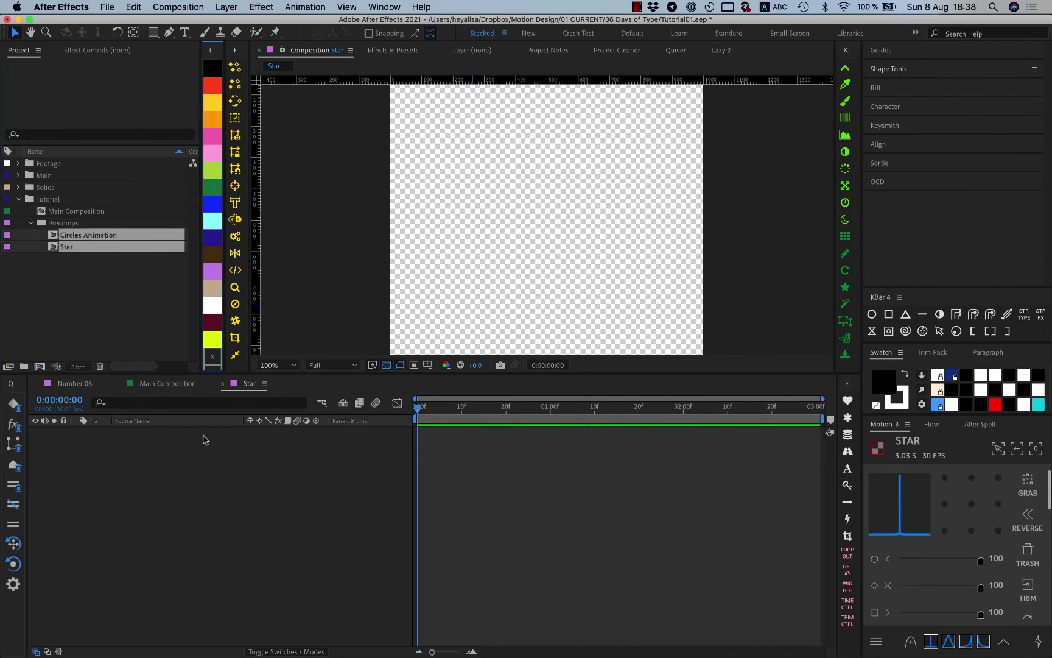
click(201, 454)
Add a straight path with a length of 300 to the Star composition, with both fill and stroke.
click(922, 313)
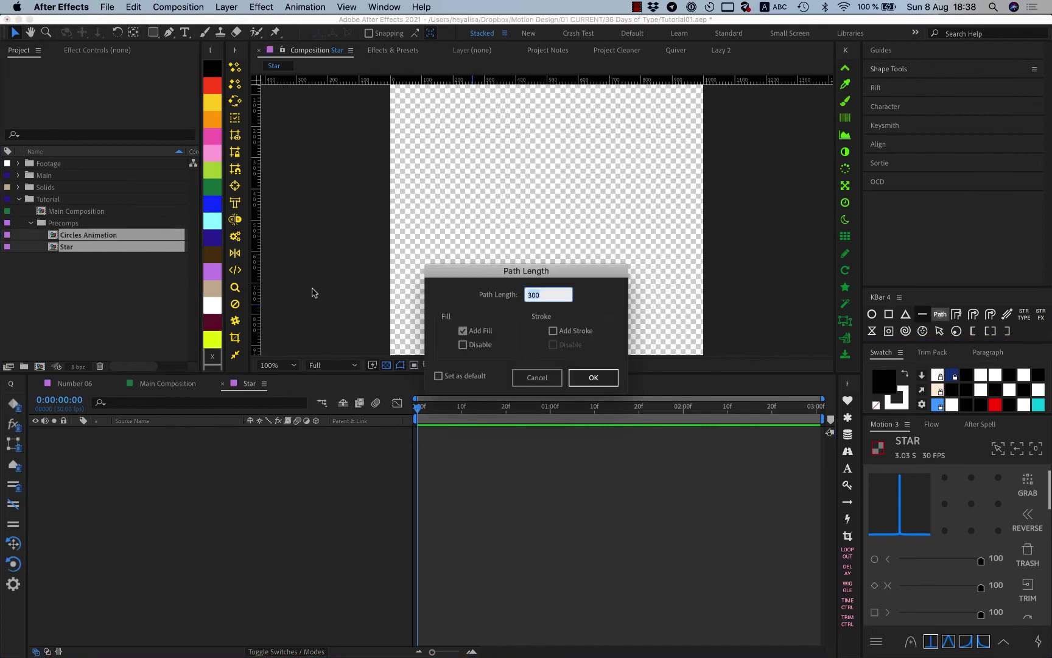
click(553, 331)
click(593, 378)
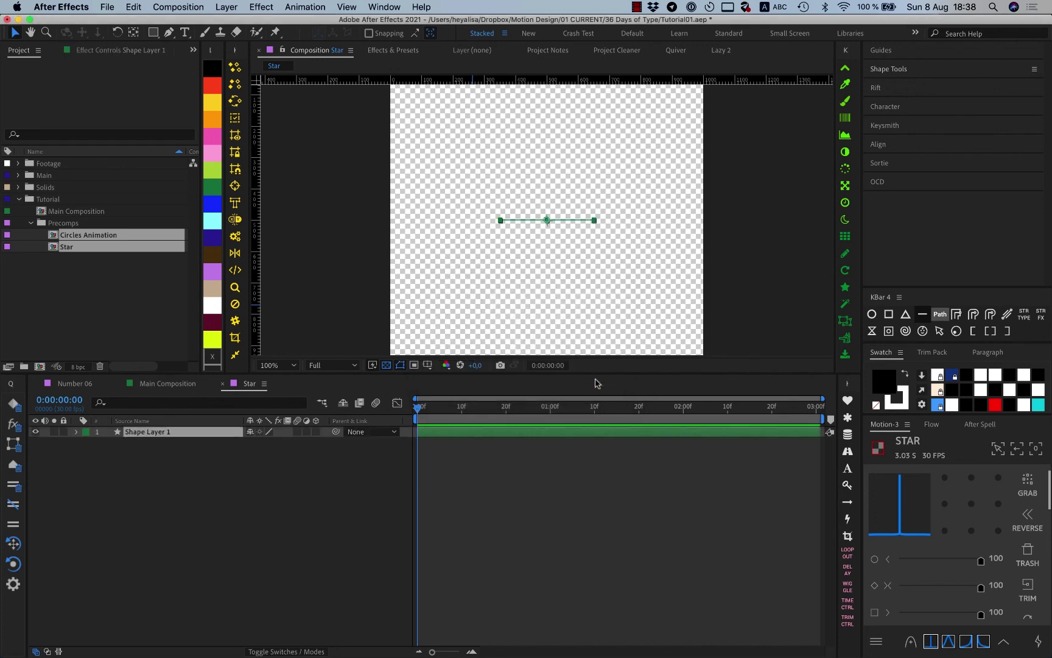
Delete Fill 1 from the line's Group 1 and move Stroke 1 out of the group, below it in the contents.
click(76, 432)
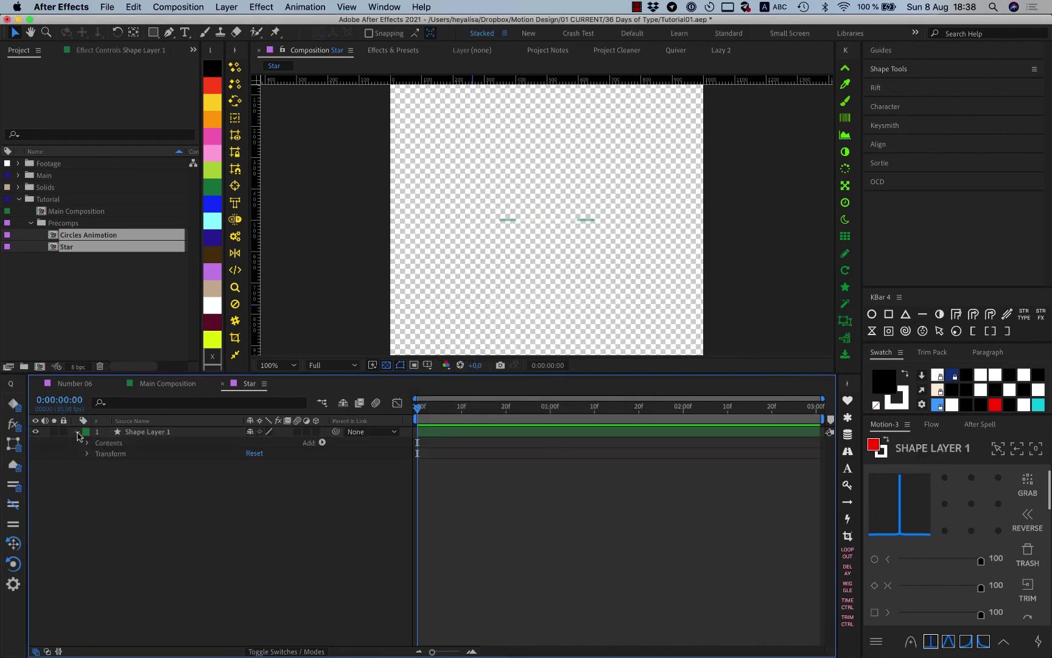
click(88, 443)
click(99, 453)
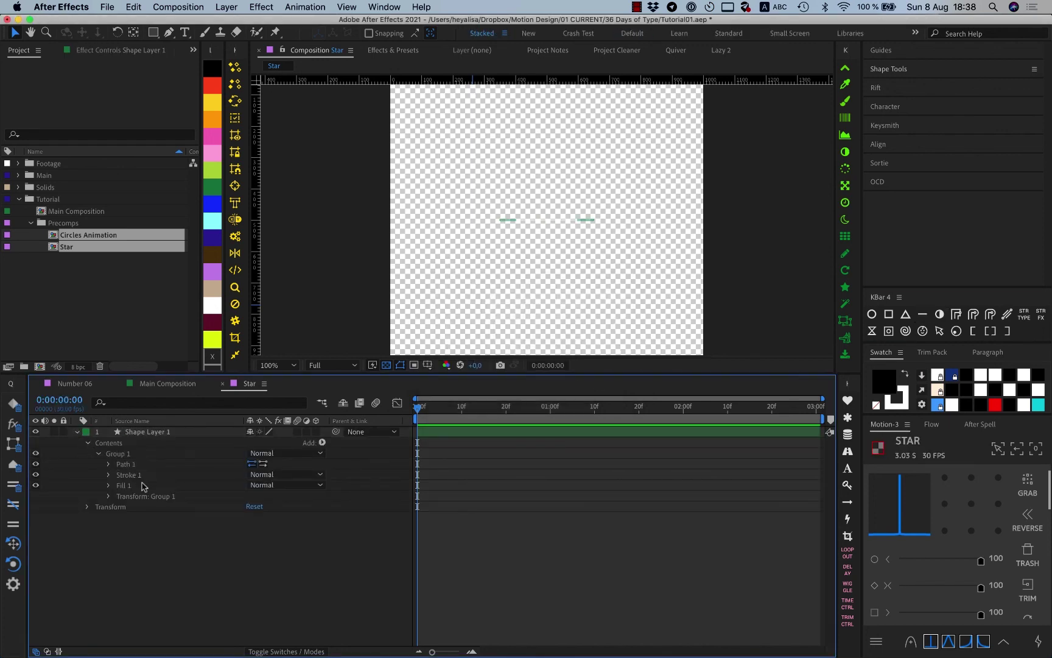
click(144, 485)
key(Delete)
drag(131, 475, 126, 450)
click(158, 454)
Add a Repeater with 4 copies to the shape layer's contents and turn off the transparency grid.
click(125, 444)
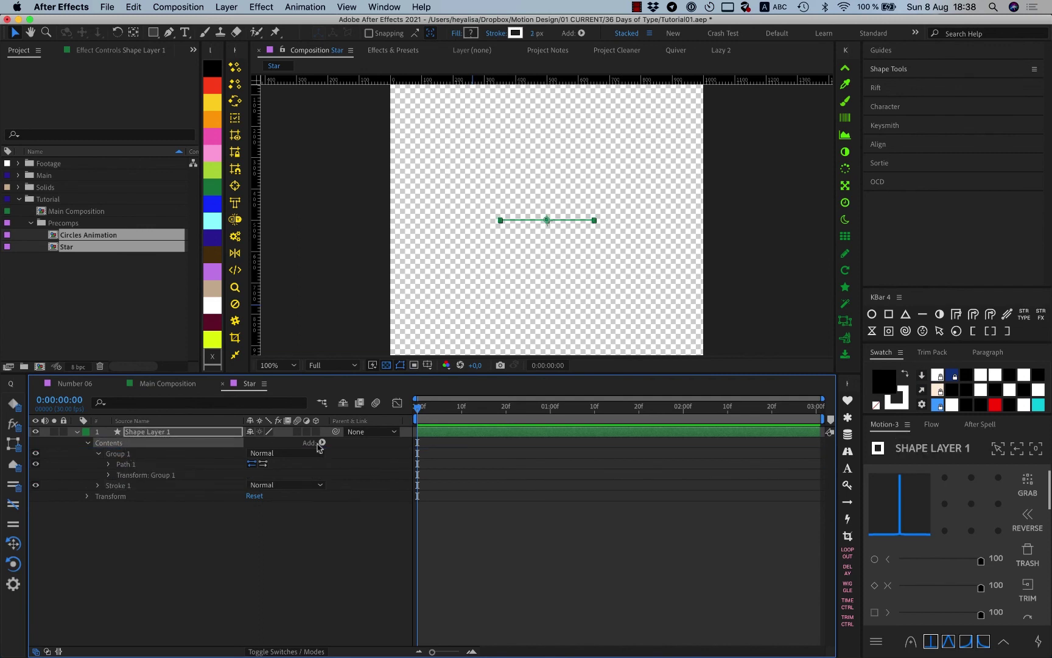
click(322, 443)
click(374, 574)
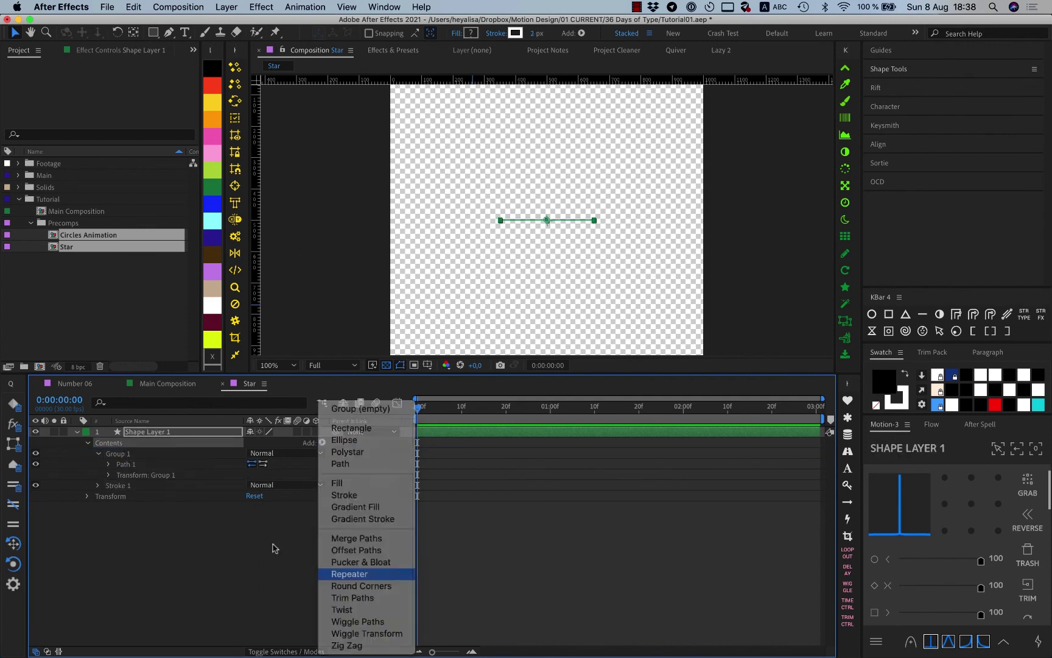
click(99, 496)
click(255, 507)
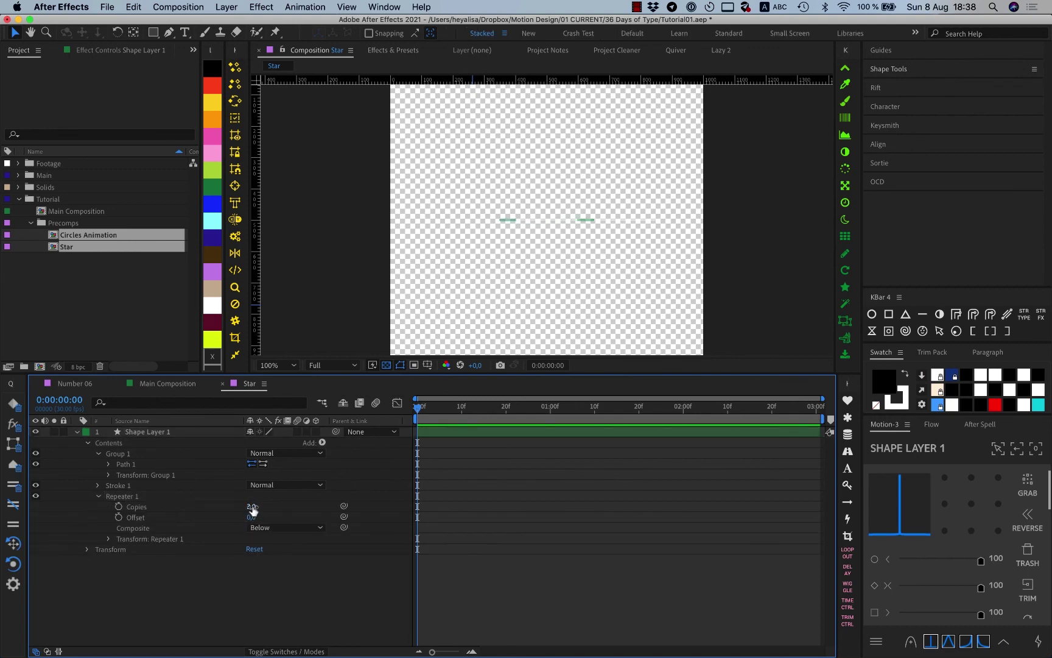
text(4)
click(399, 364)
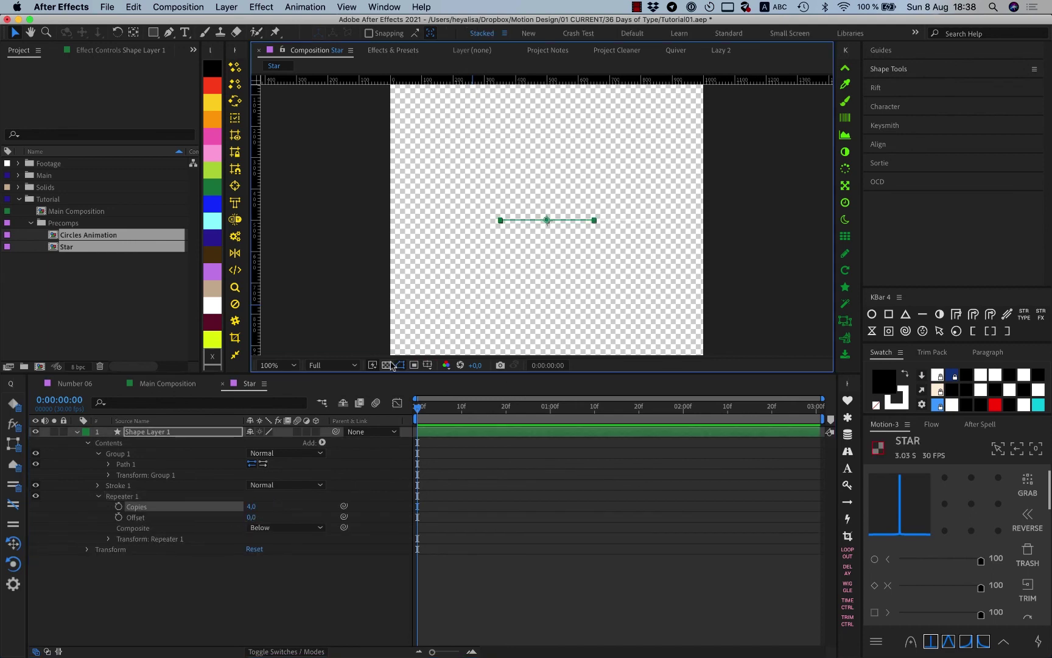
click(386, 365)
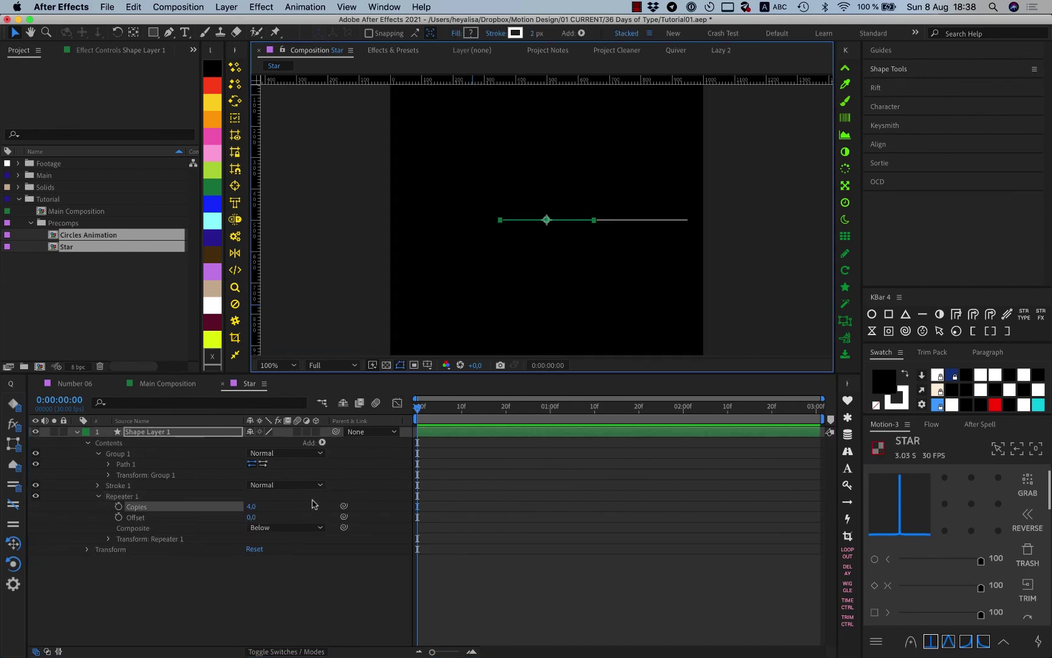
Set the Repeater's transform Position to 0, 0 and its Rotation to 45° to form an eight-armed star.
click(109, 539)
click(255, 560)
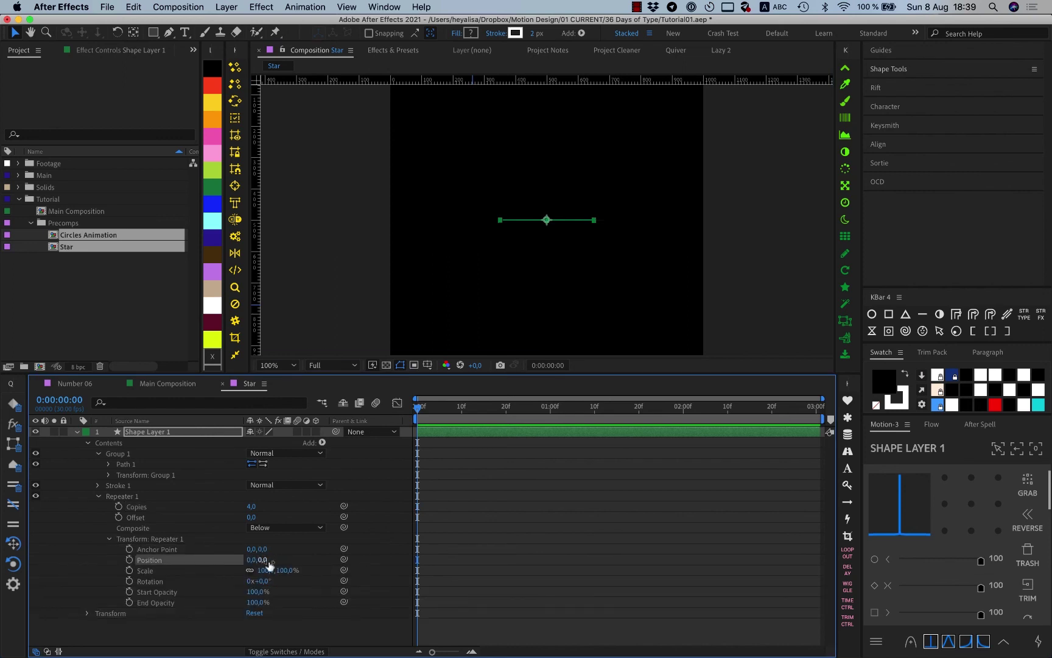
click(263, 581)
text(45)
key(Return)
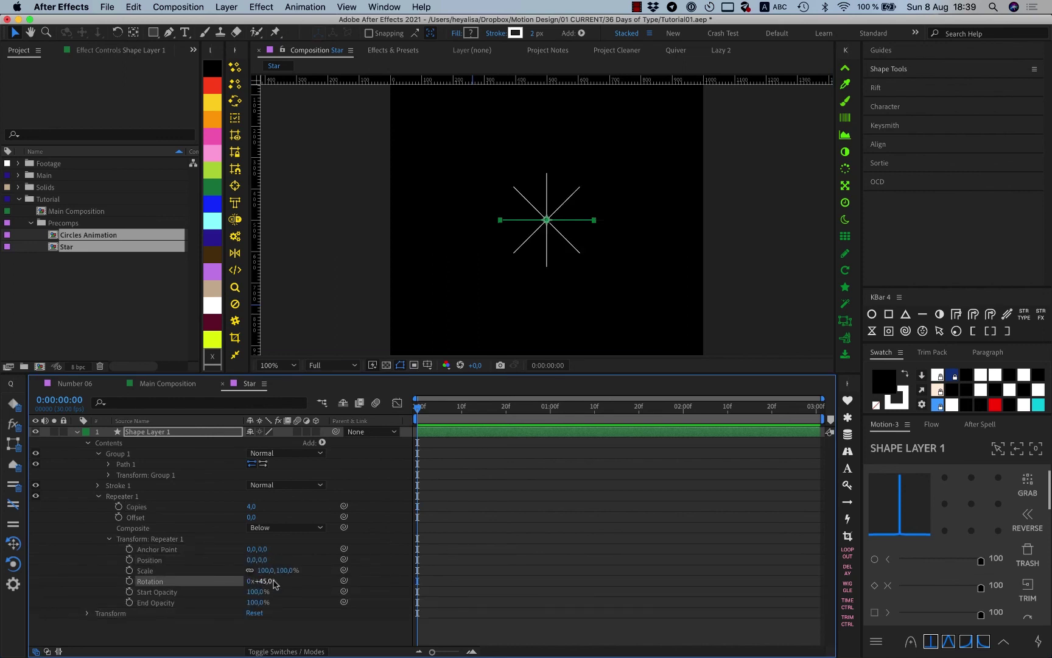
Increase the star's stroke width to 19 px and collapse the shape layer.
mouse_move(536, 33)
mouse_down()
mouse_move(557, 33)
mouse_move(541, 31)
mouse_up()
click(211, 428)
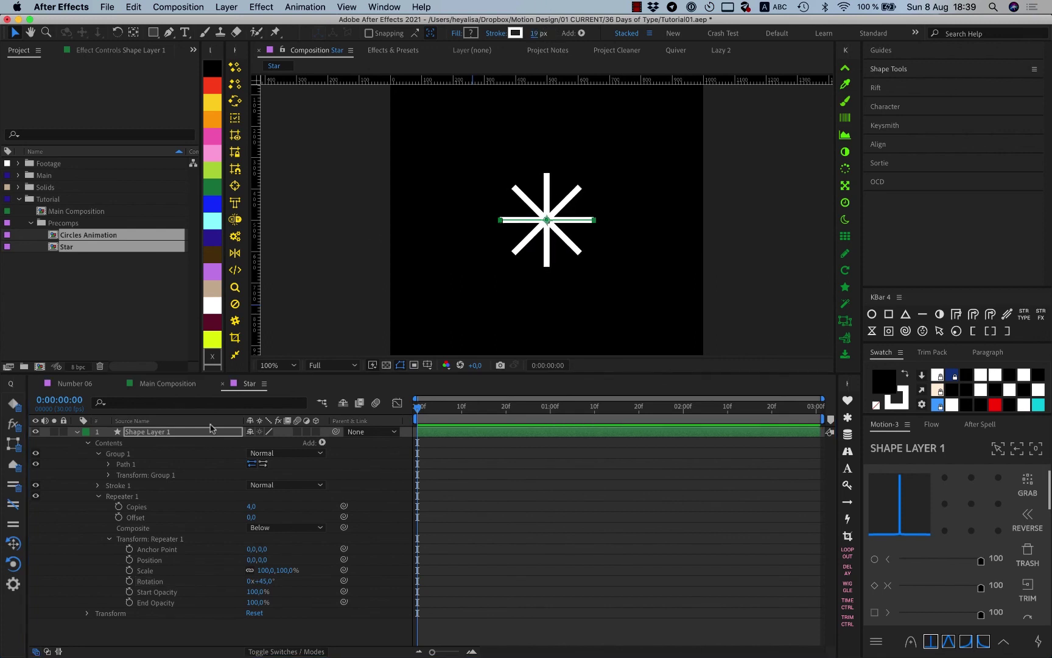
click(76, 431)
Place the Star precomp at the centre of the checkered disc in Main Composition and scale it down to fit inside the black circle.
click(175, 385)
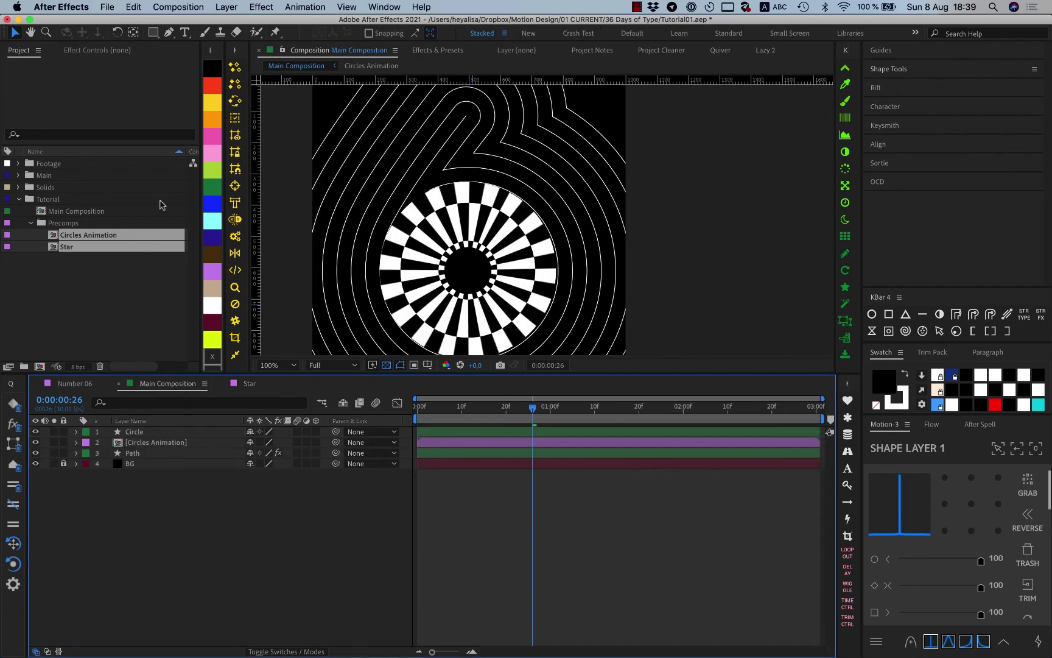
click(79, 285)
drag(79, 246, 466, 274)
drag(466, 275, 467, 274)
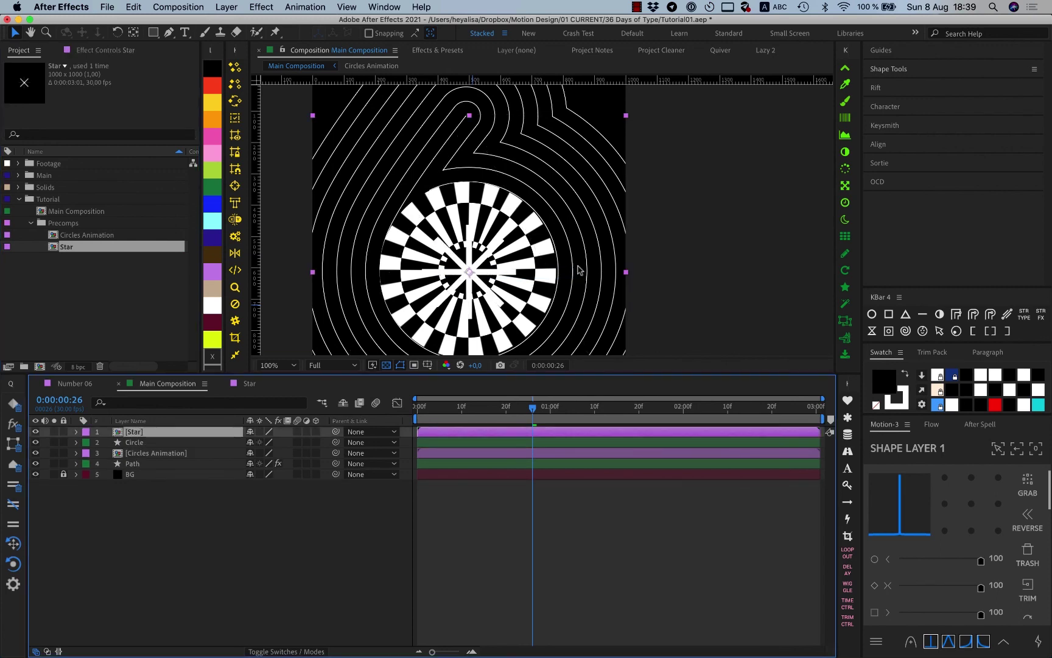
drag(625, 279, 493, 273)
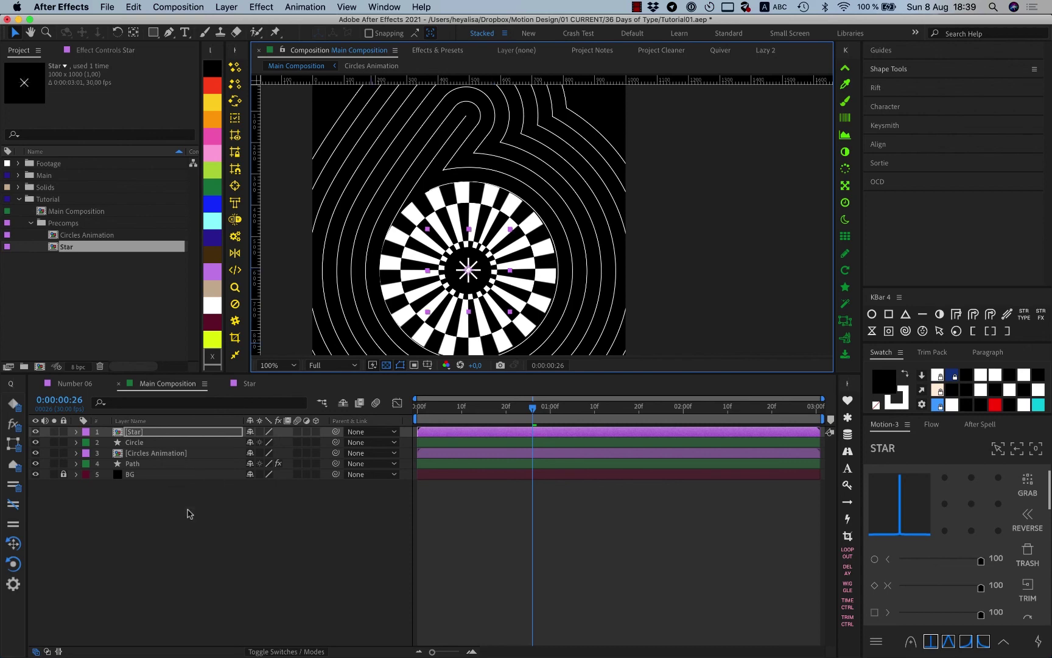
Reveal the Star layer's Rotation and set a 0° keyframe at the first frame.
key(r)
click(113, 442)
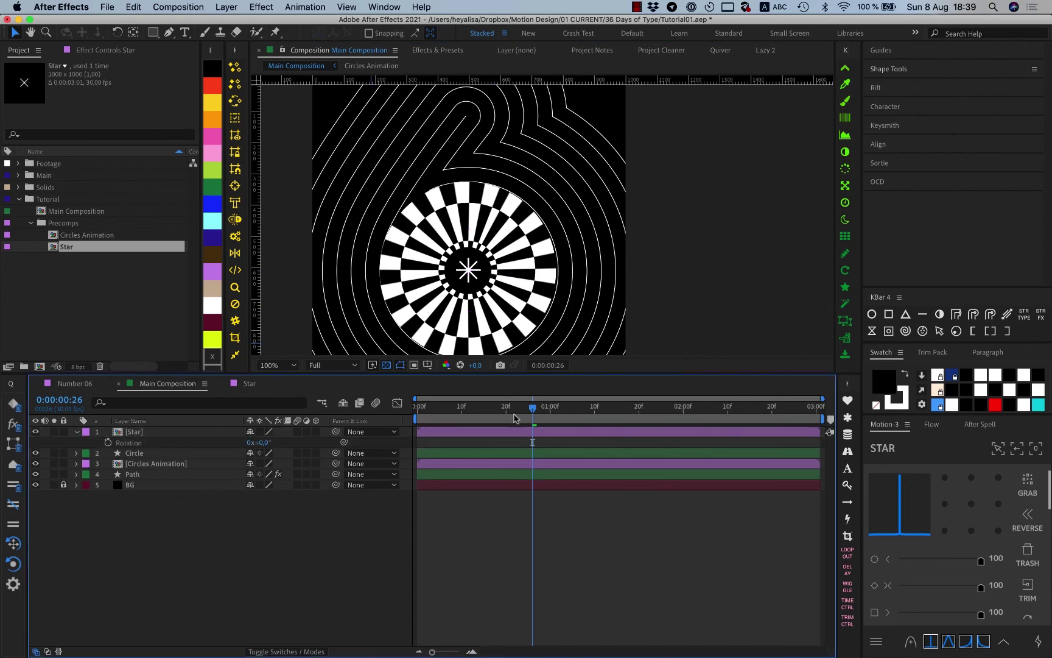
drag(454, 412, 418, 407)
click(108, 443)
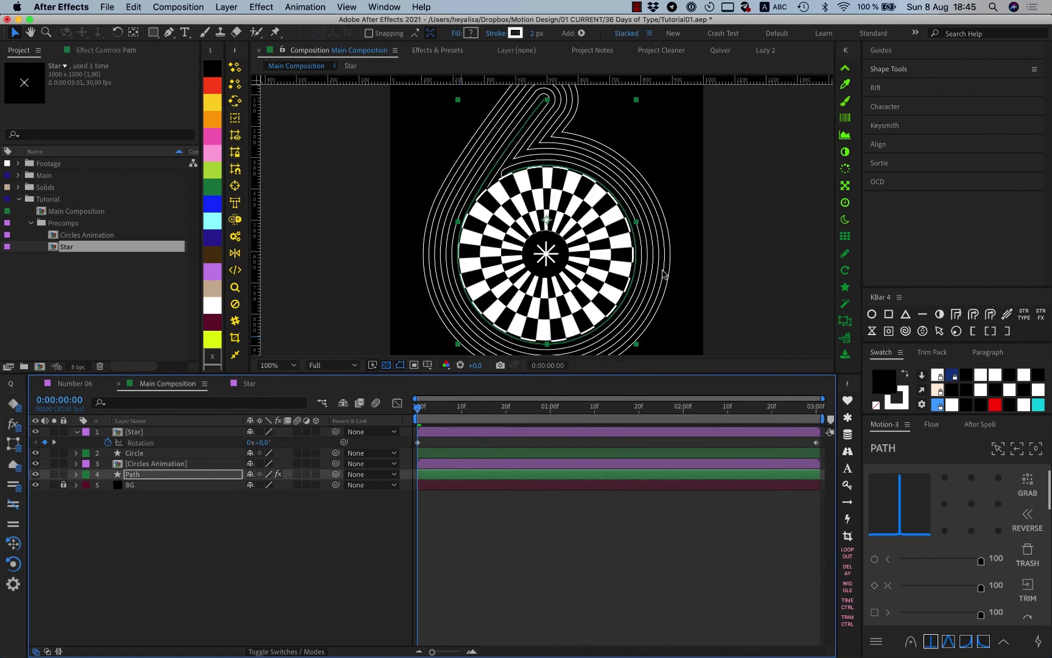
Set the stroke width of the Path layer to 5 px.
click(183, 475)
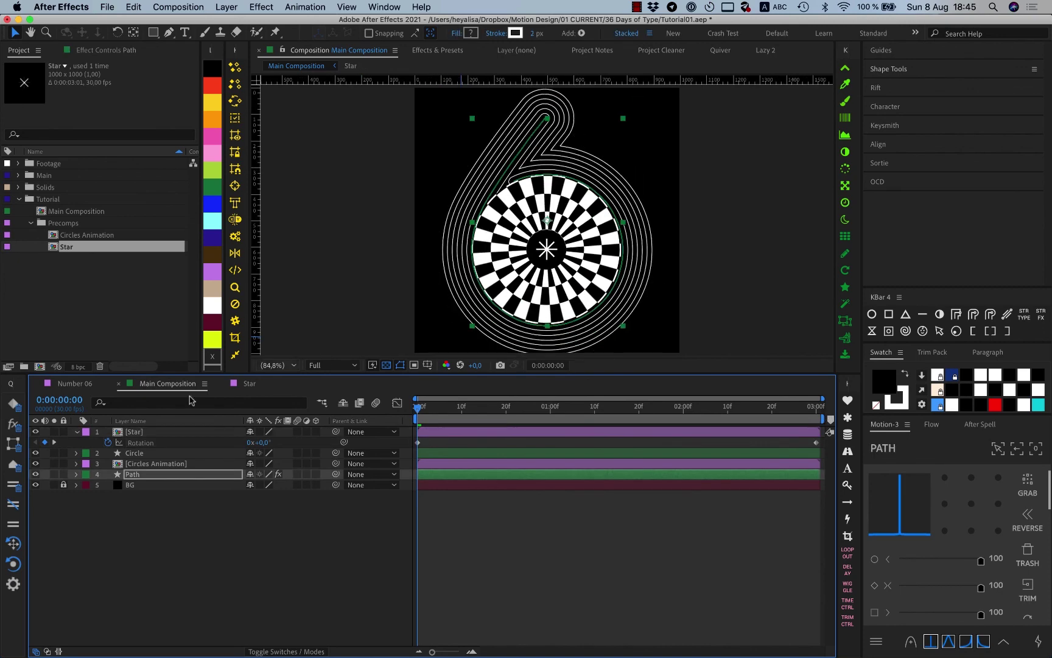
click(536, 33)
text(5)
key(Return)
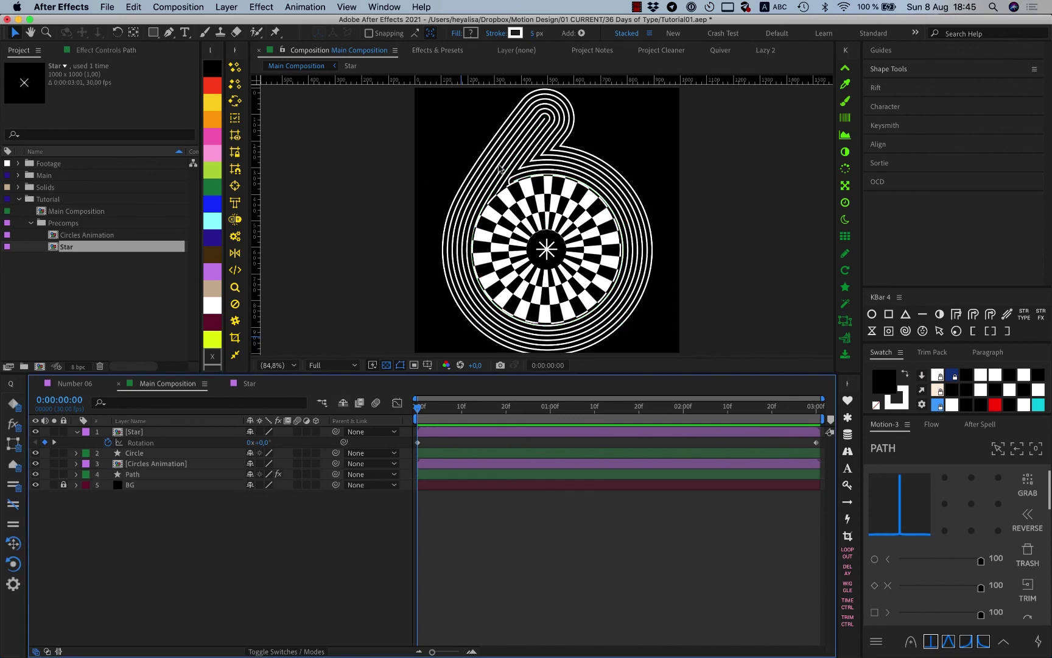
click(219, 548)
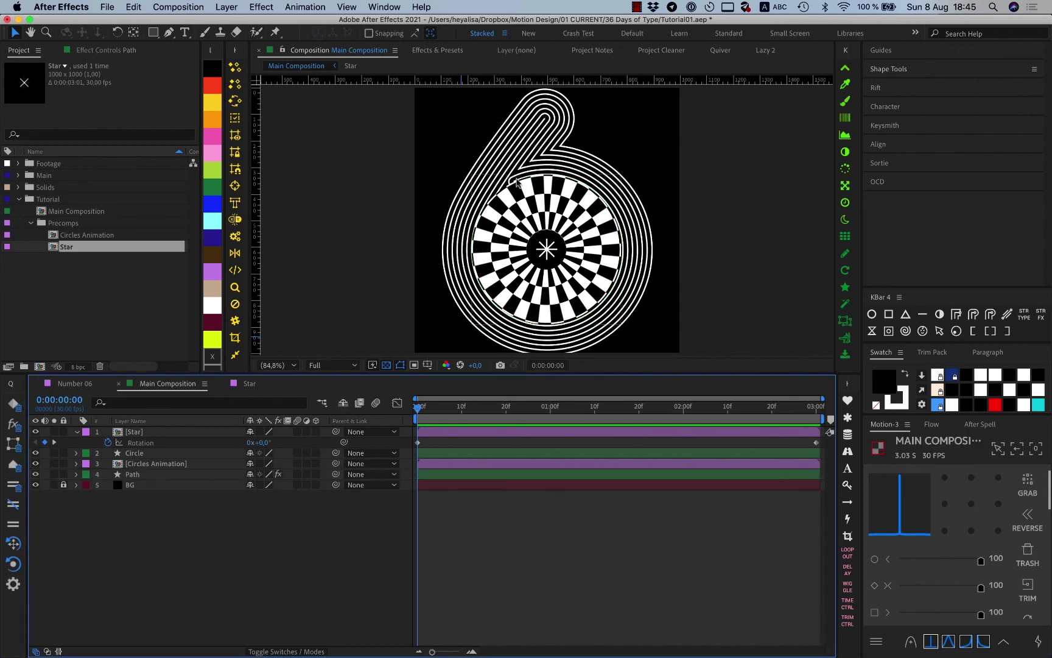
Enlarge the Circles Animation layer slightly so it fills the innermost outline of the 6, and play the animation.
click(169, 463)
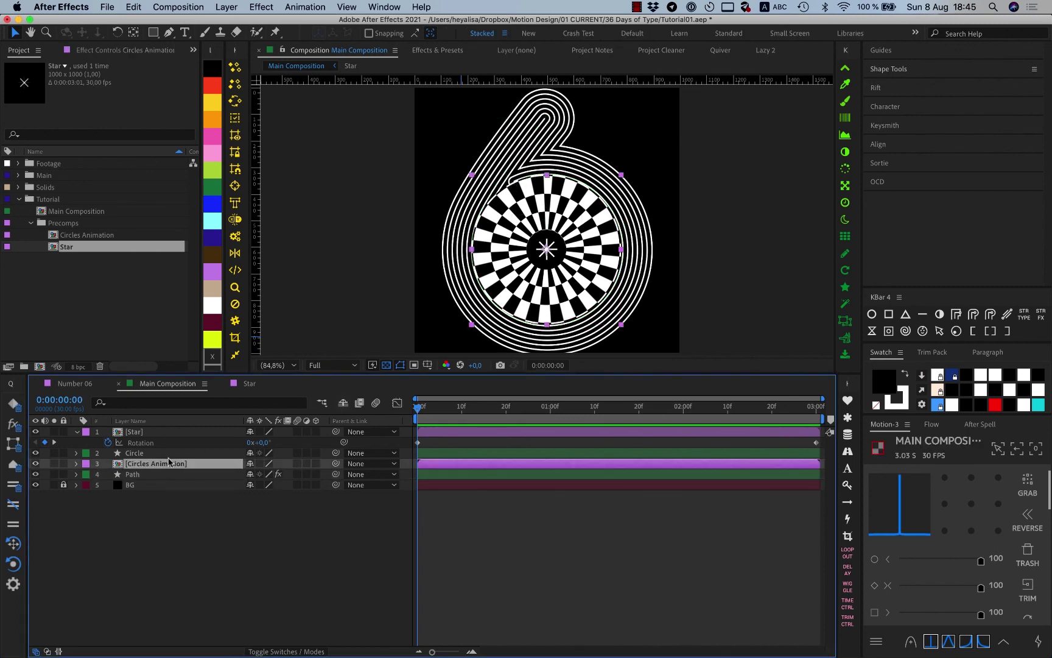
drag(621, 174, 627, 169)
click(340, 555)
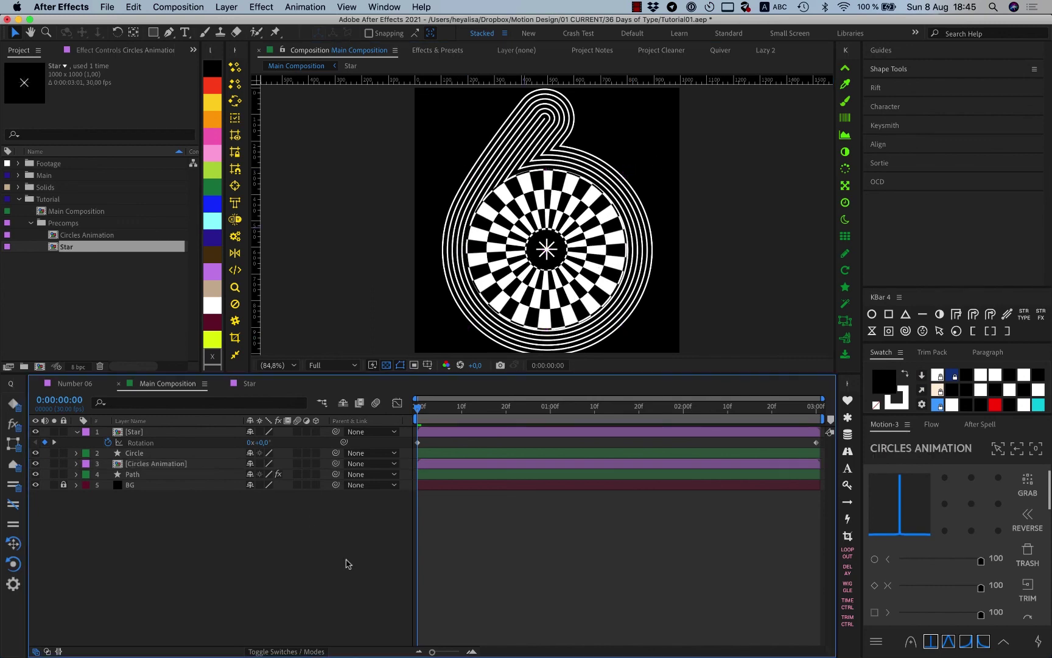
key(space)
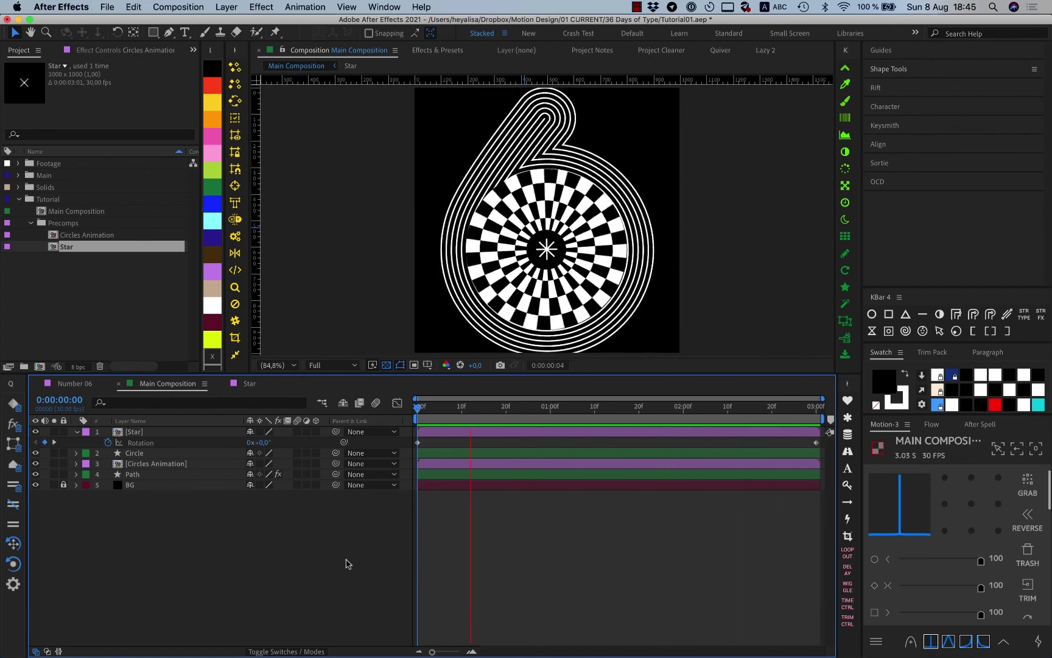
click(19, 175)
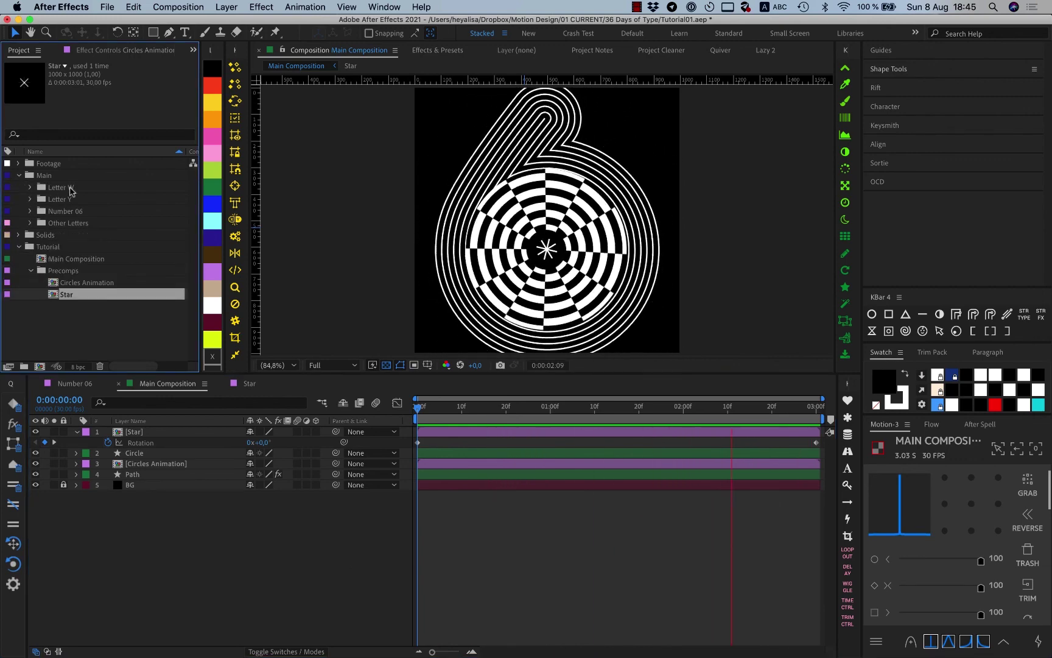
click(75, 199)
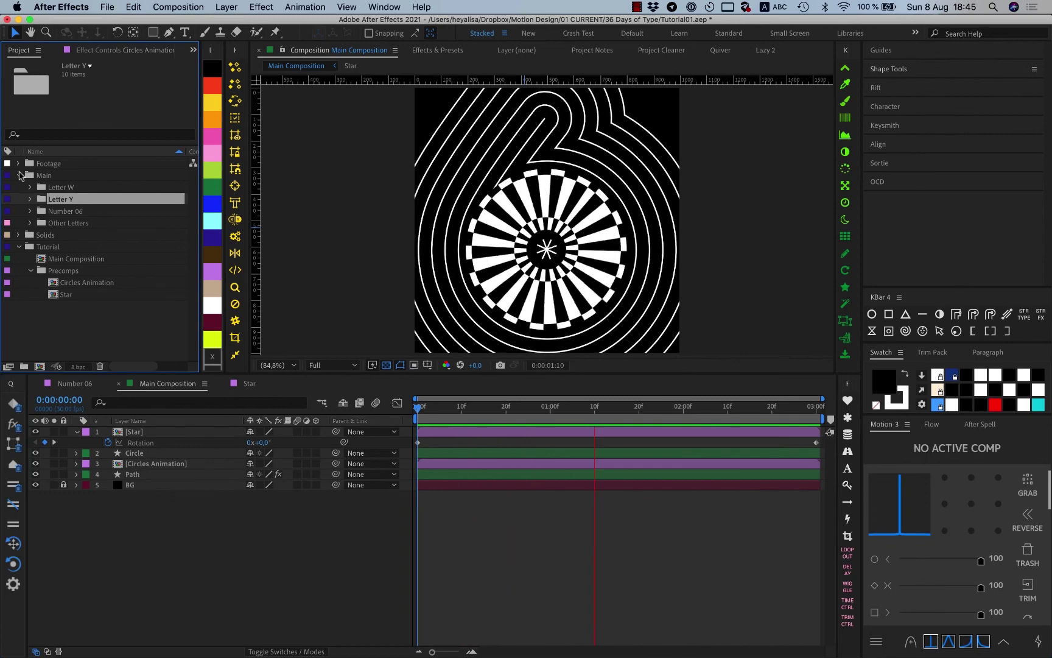
click(19, 175)
click(636, 8)
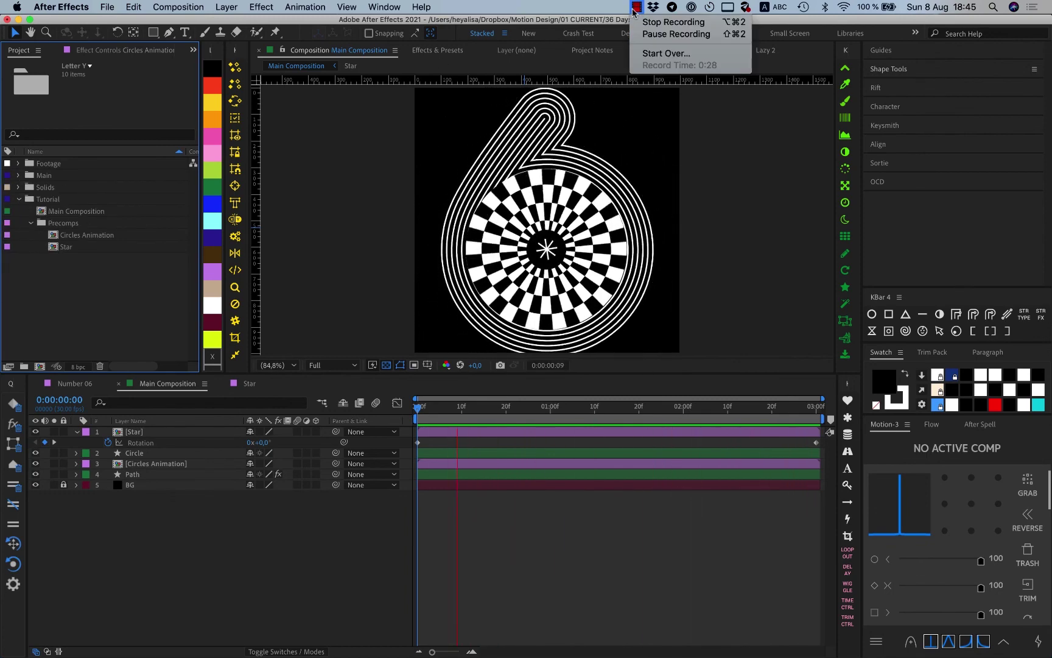